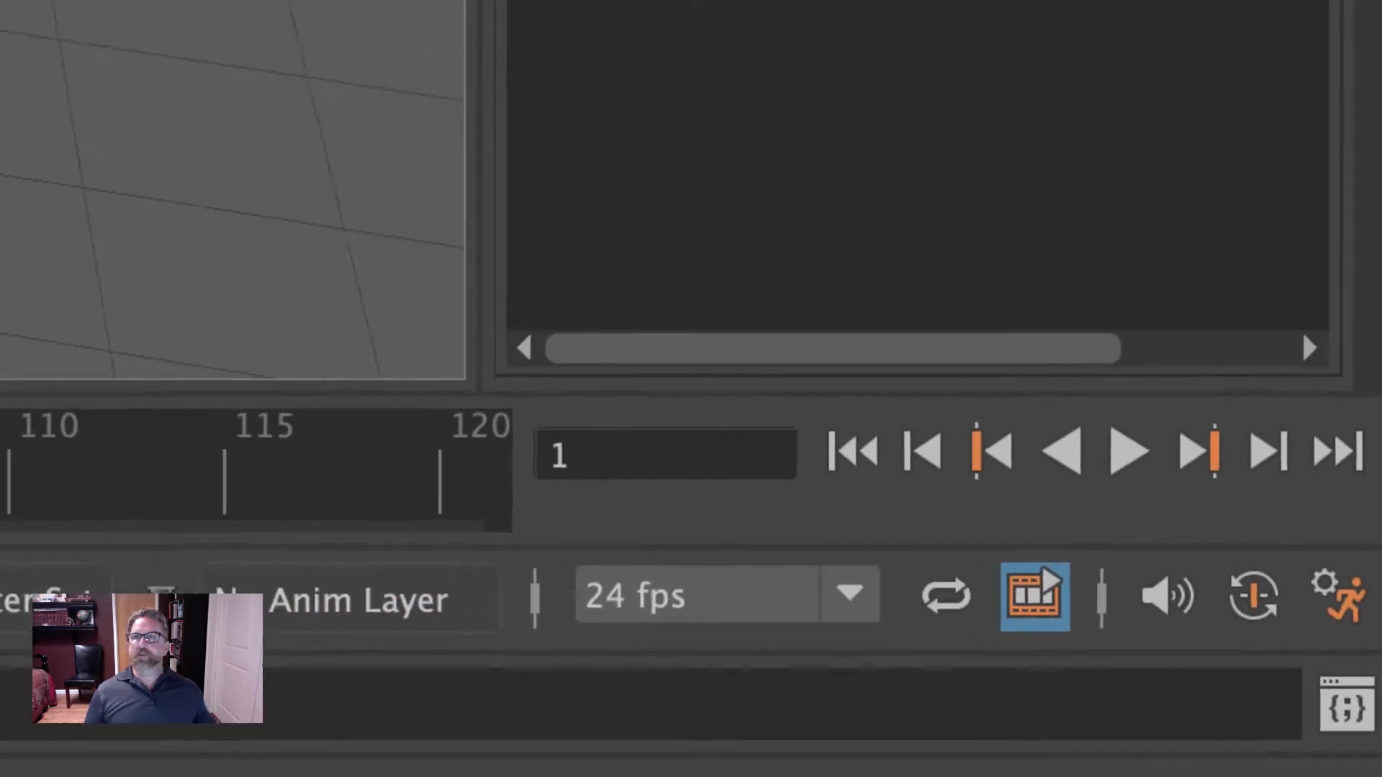
Restore Maya's preferences to their default settings and close the Preferences window
click(1308, 569)
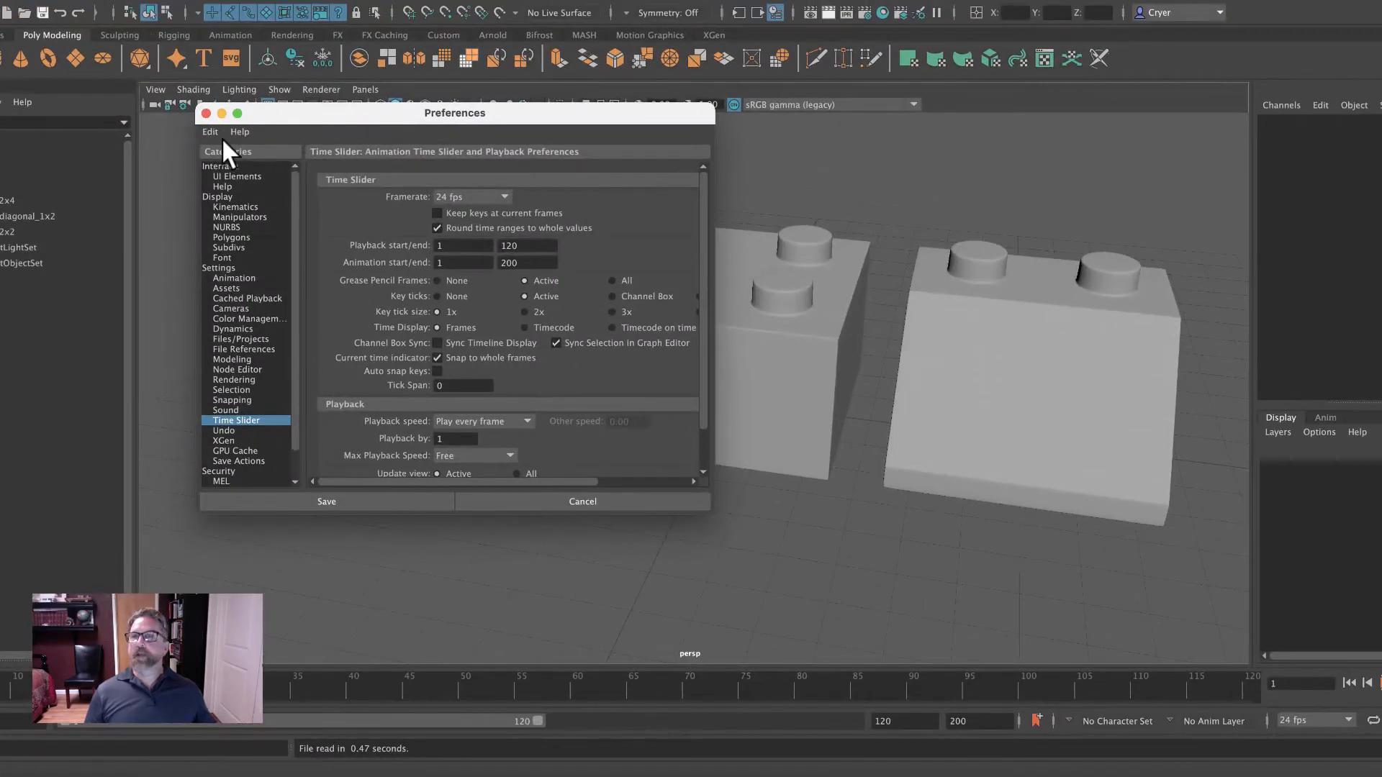
click(210, 131)
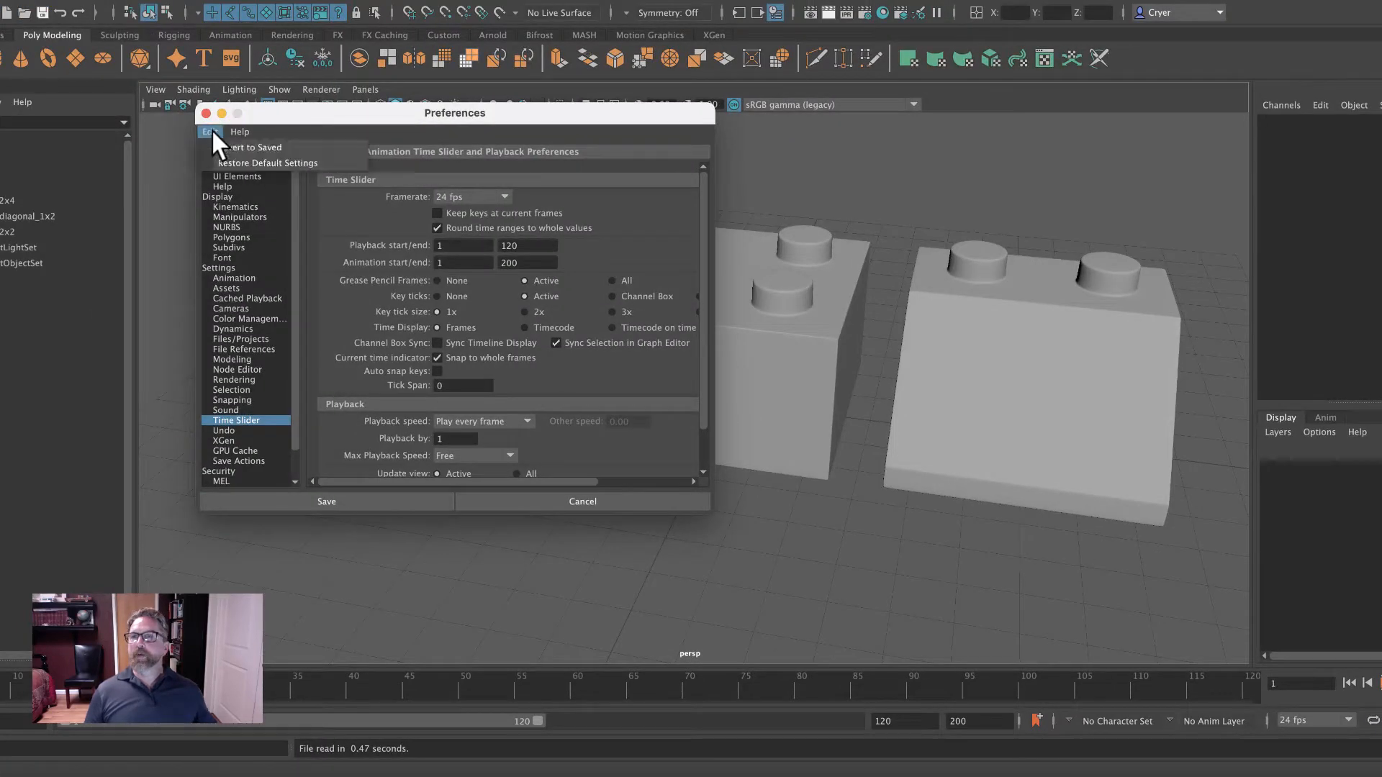
click(256, 163)
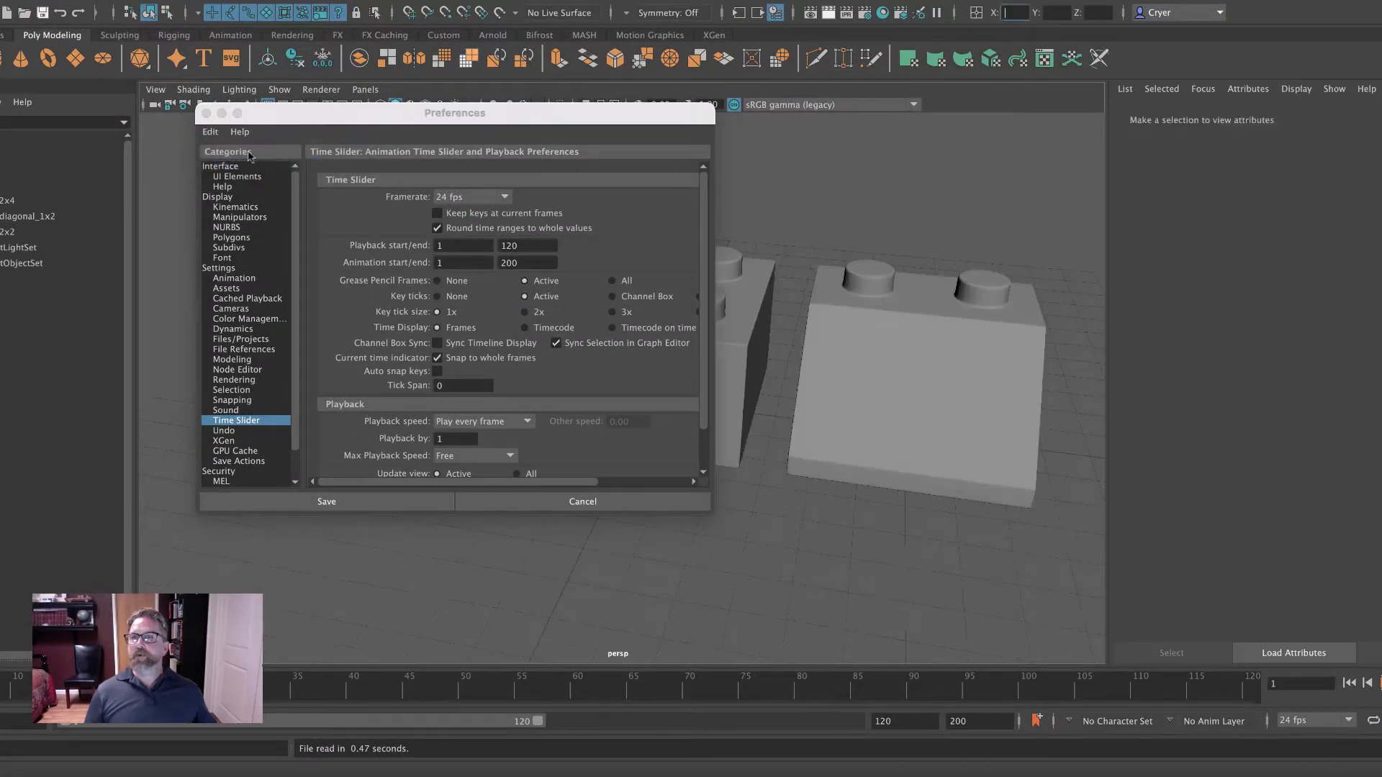
click(206, 113)
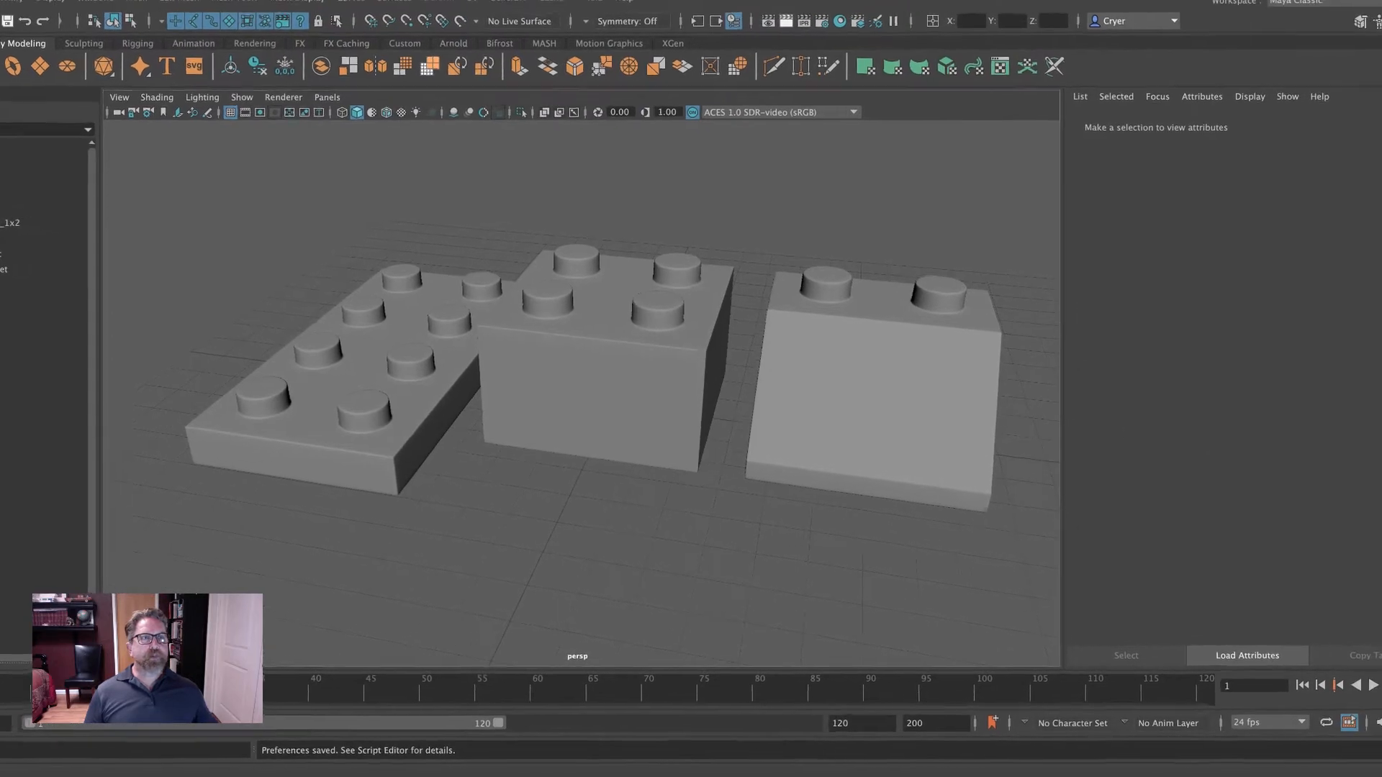
Show the Channel Box / Layer Editor, toggling its display off and back on
click(1371, 167)
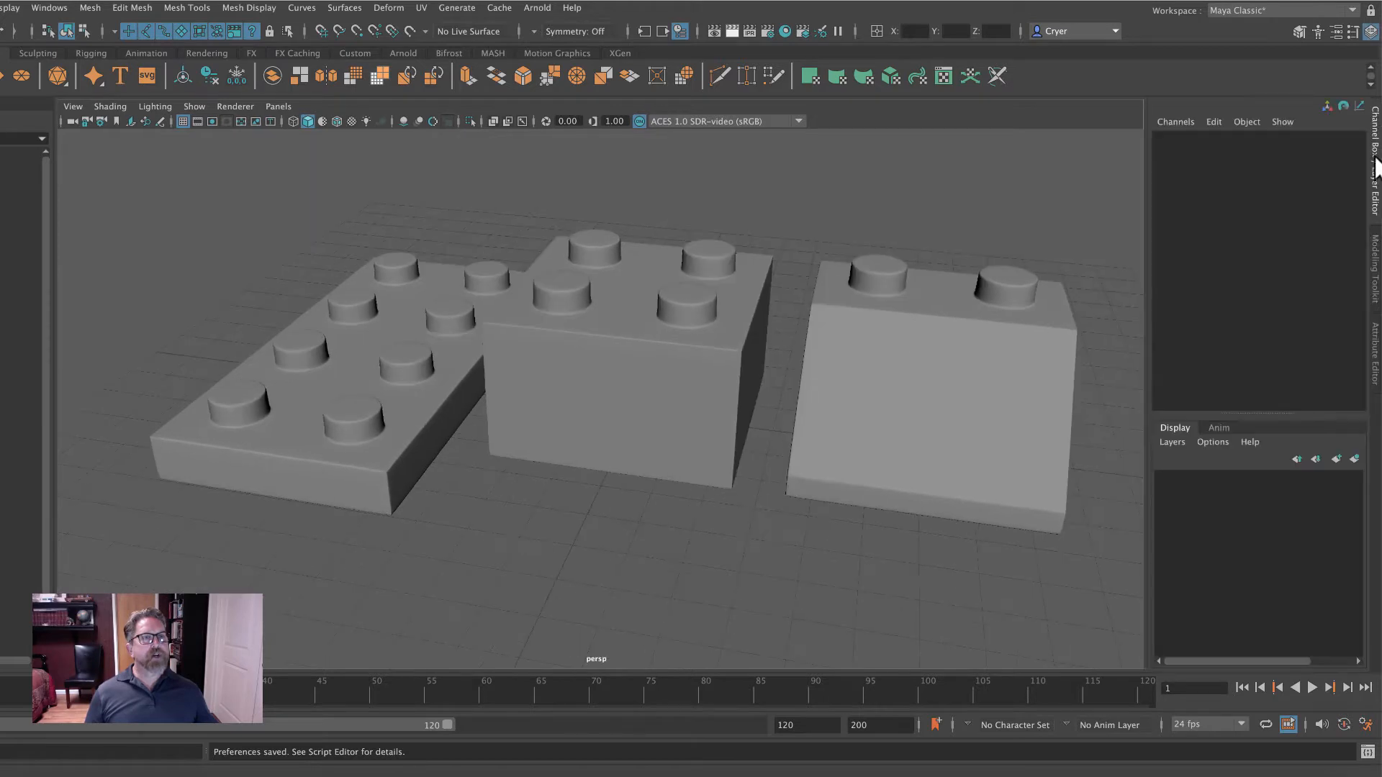
click(1371, 30)
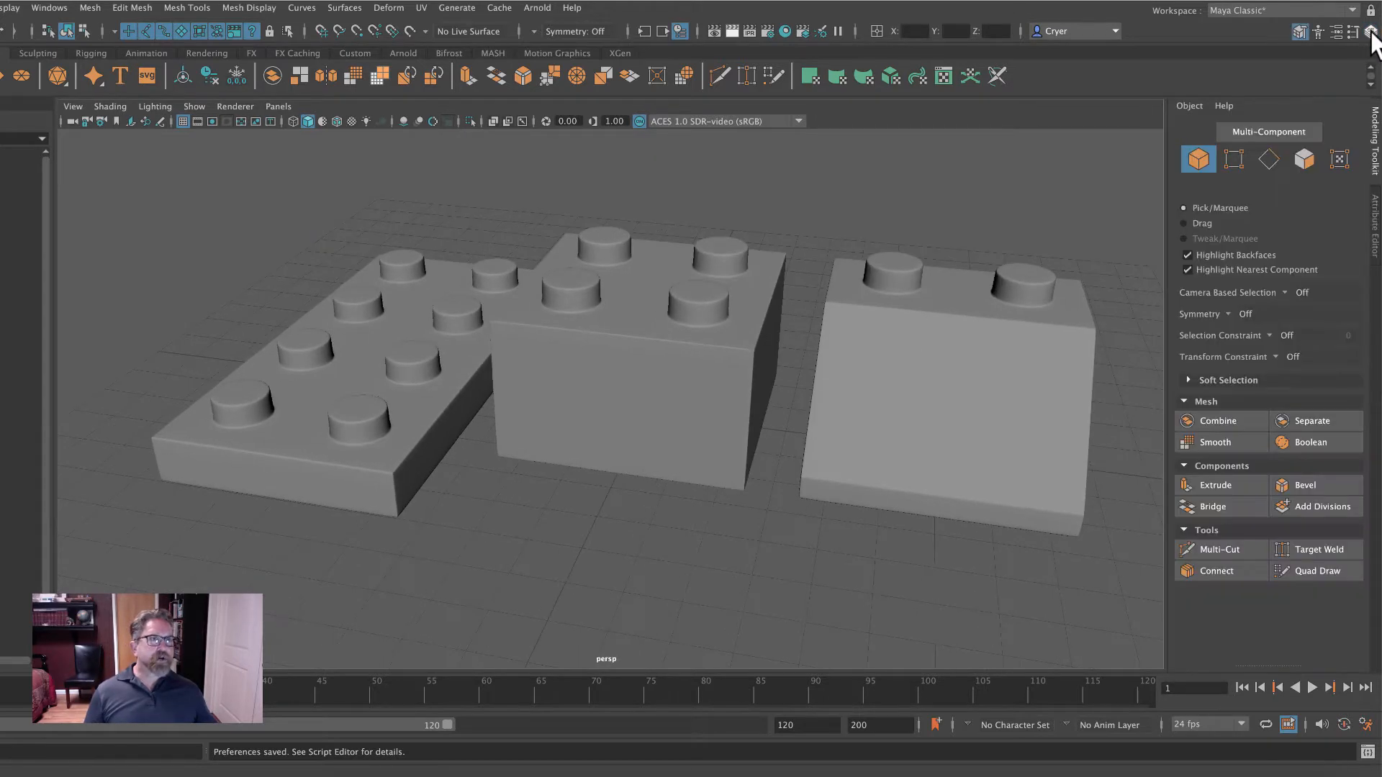
click(1371, 31)
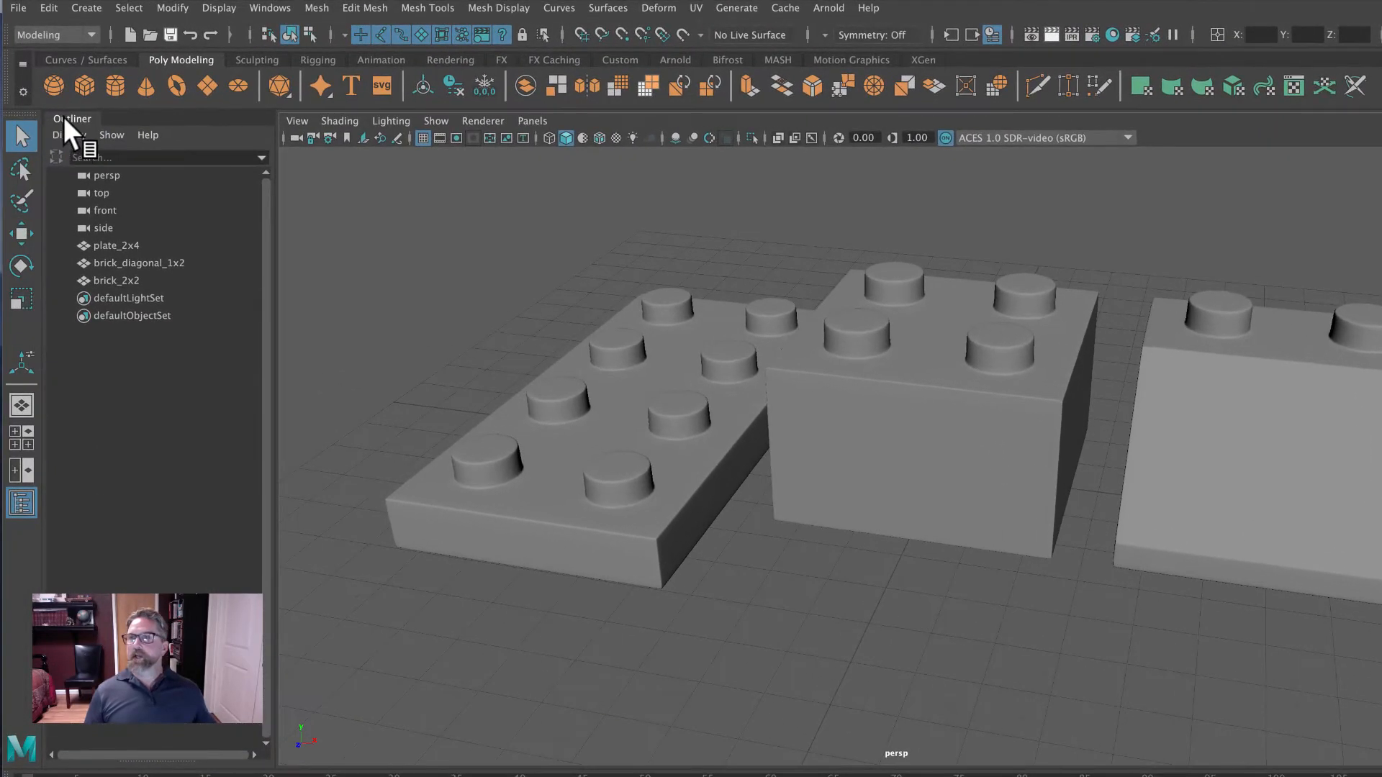
Toggle the Outliner off and back on
click(64, 117)
click(46, 128)
click(19, 500)
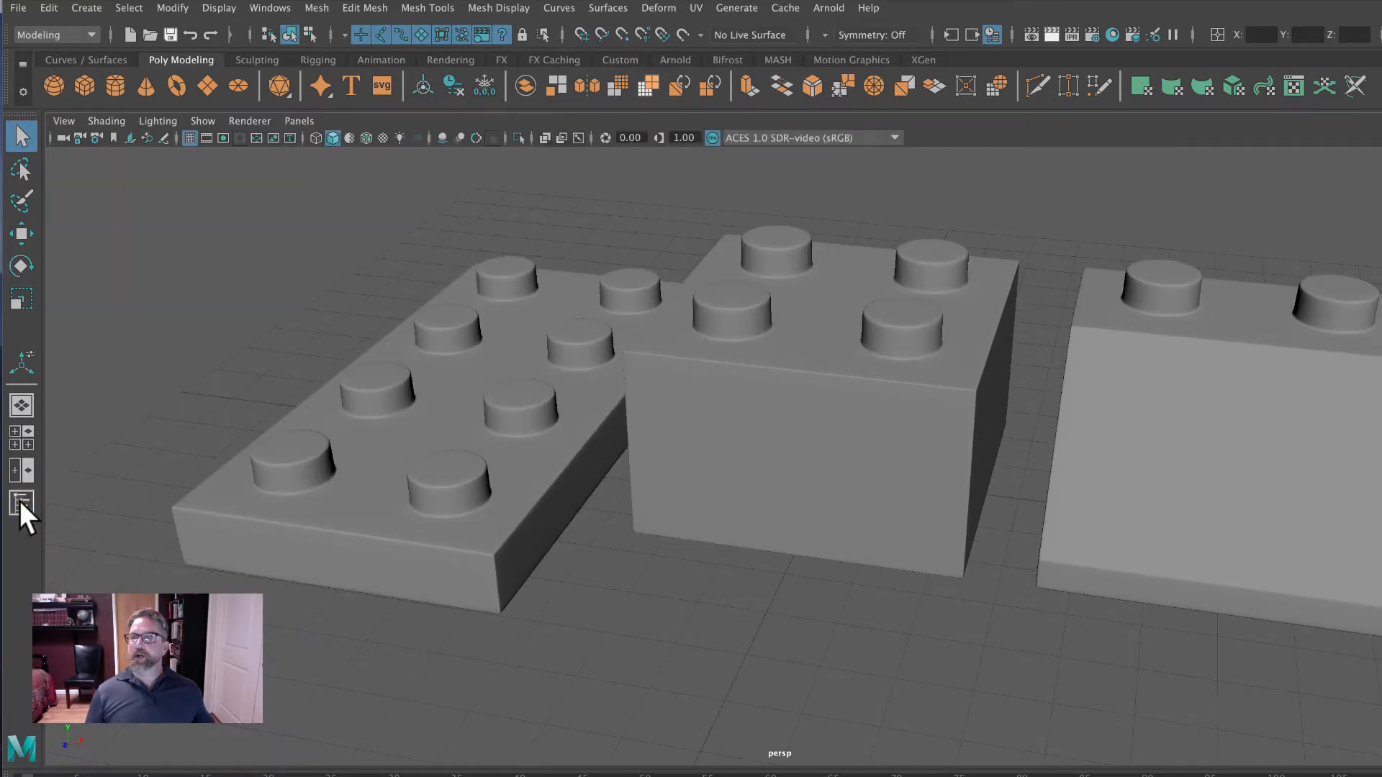
click(20, 499)
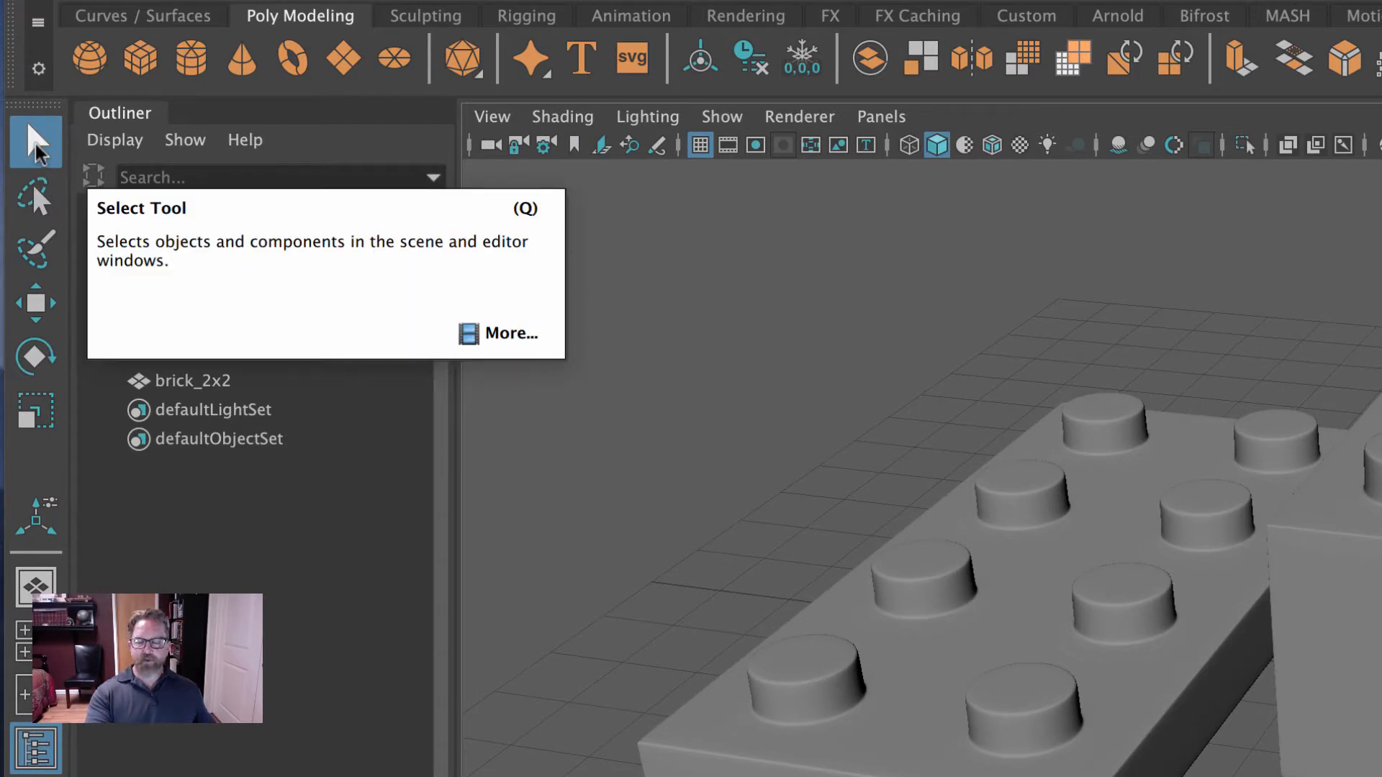
Cycle through the Move, Rotate and Scale tools and return to the Select tool
key(w)
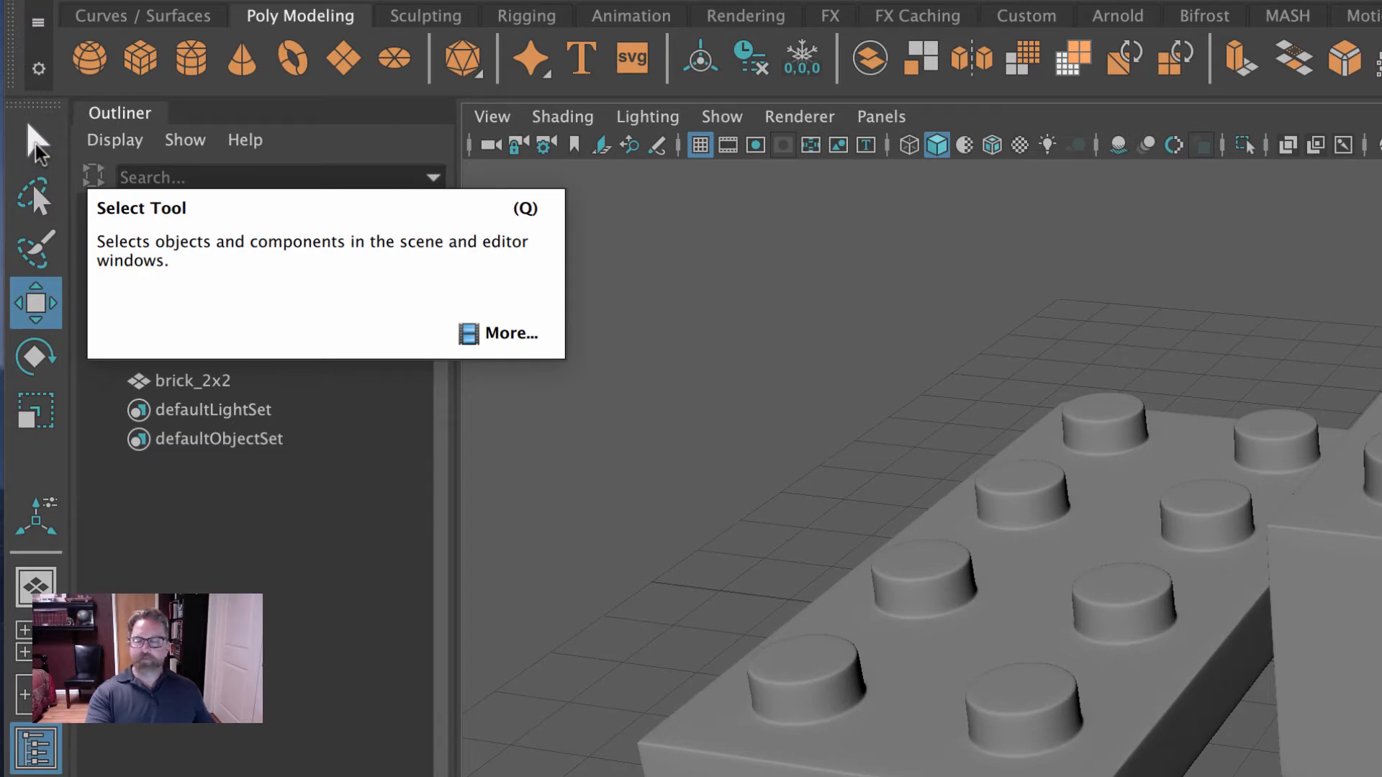
key(e)
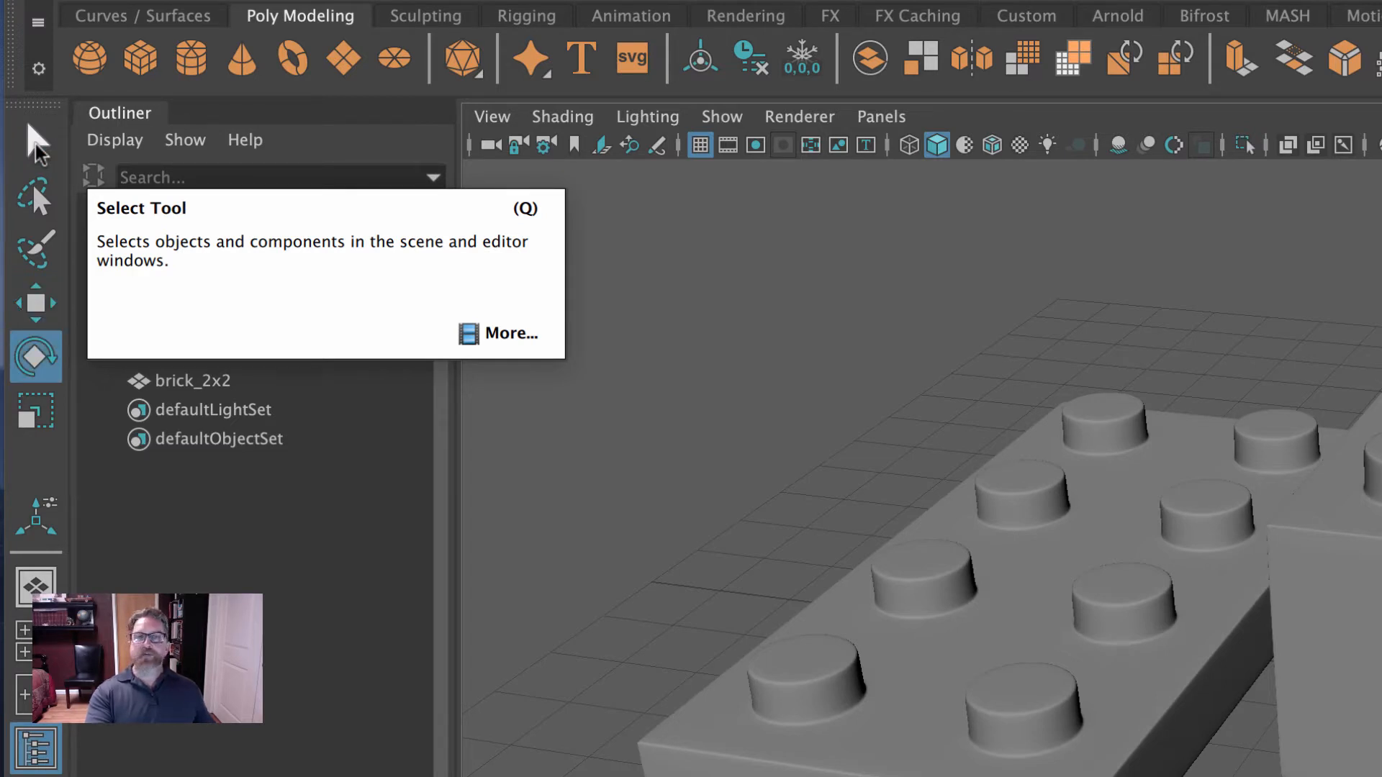
key(r)
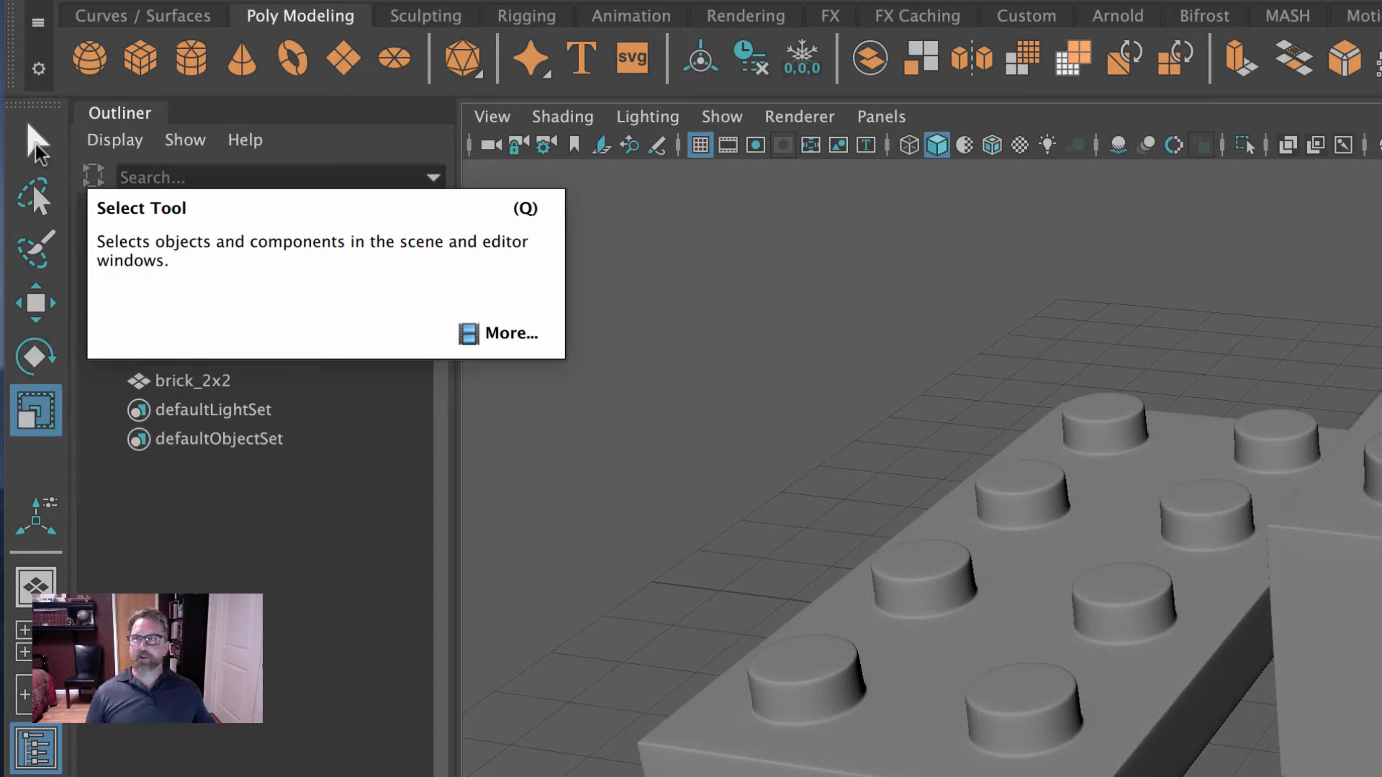
click(35, 143)
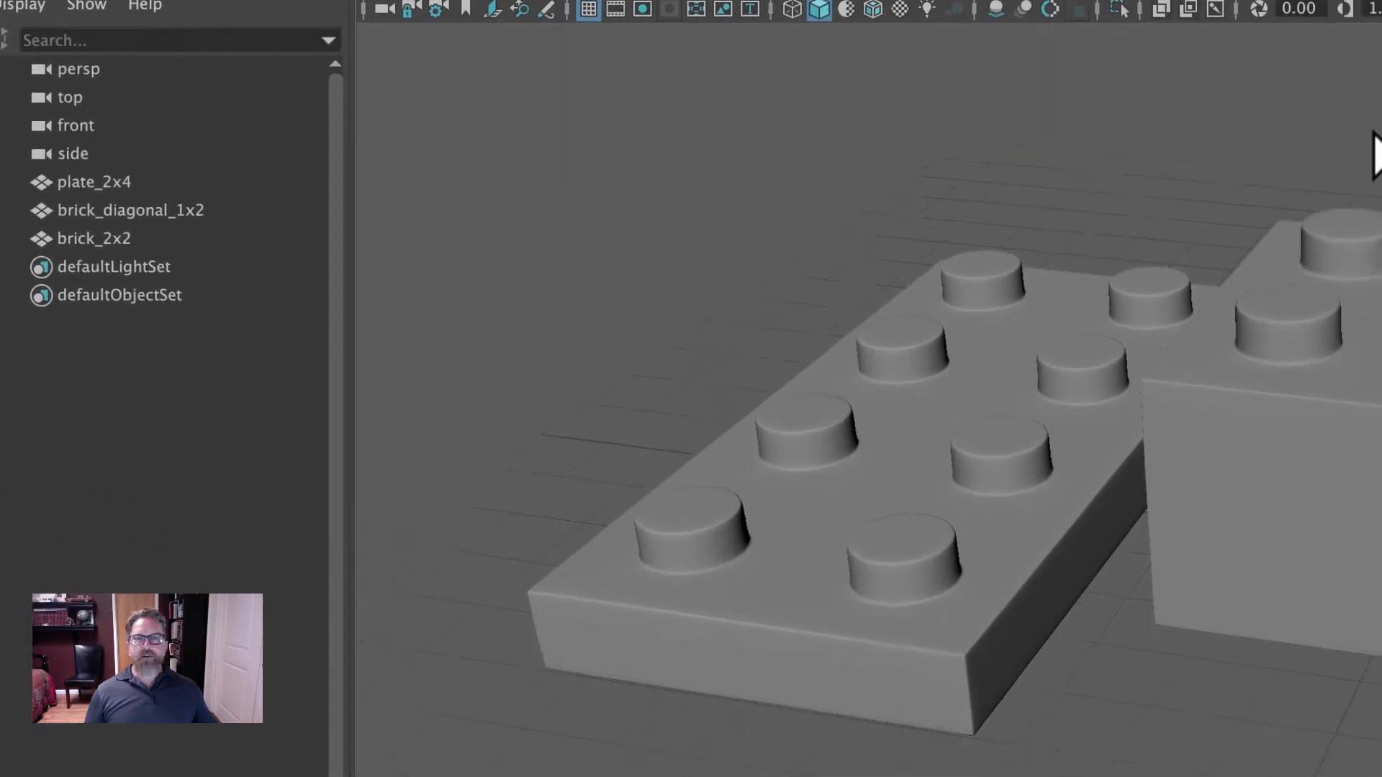
Examine the translation values of the diagonal brick, the 2x4 plate and the 2x2 brick in turn
alt+right_drag(1379, 296, 1005, 260)
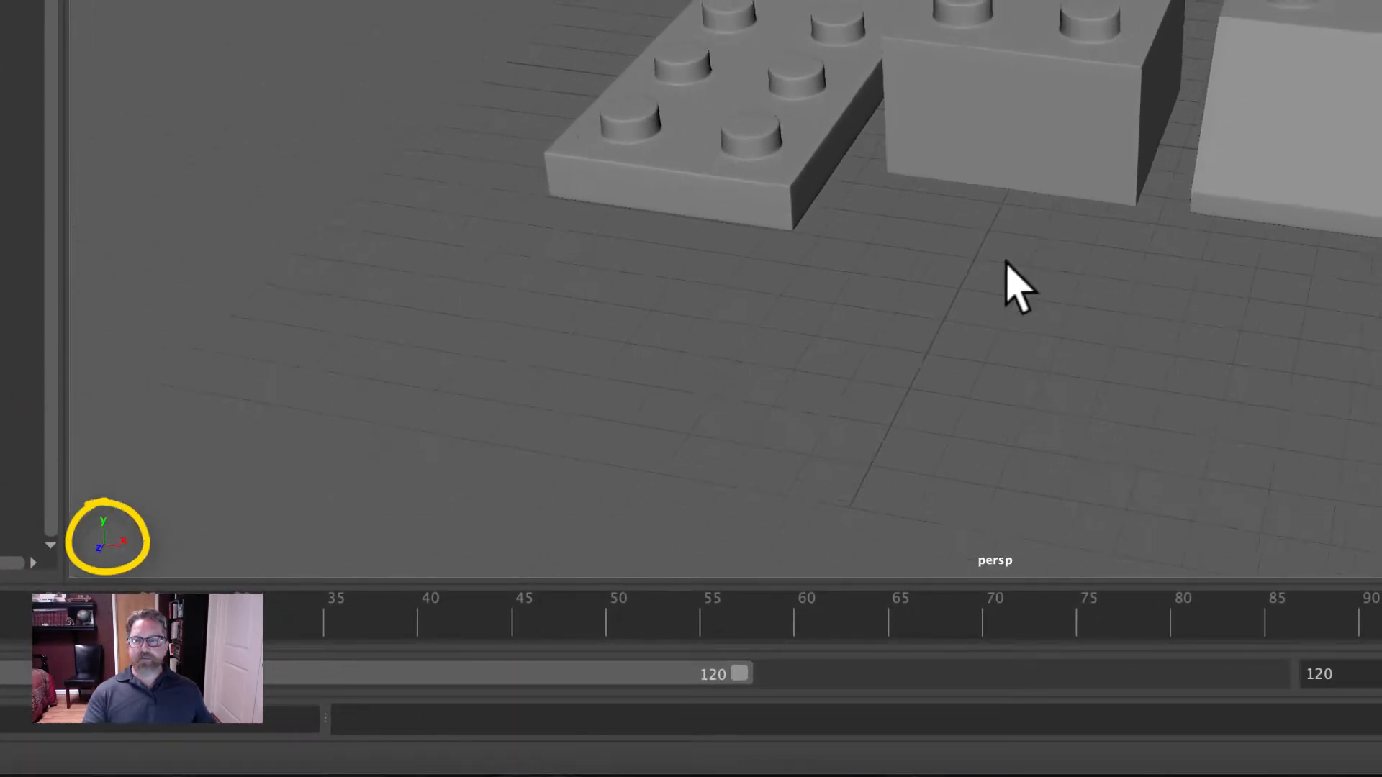
alt+drag(1006, 261, 960, 269)
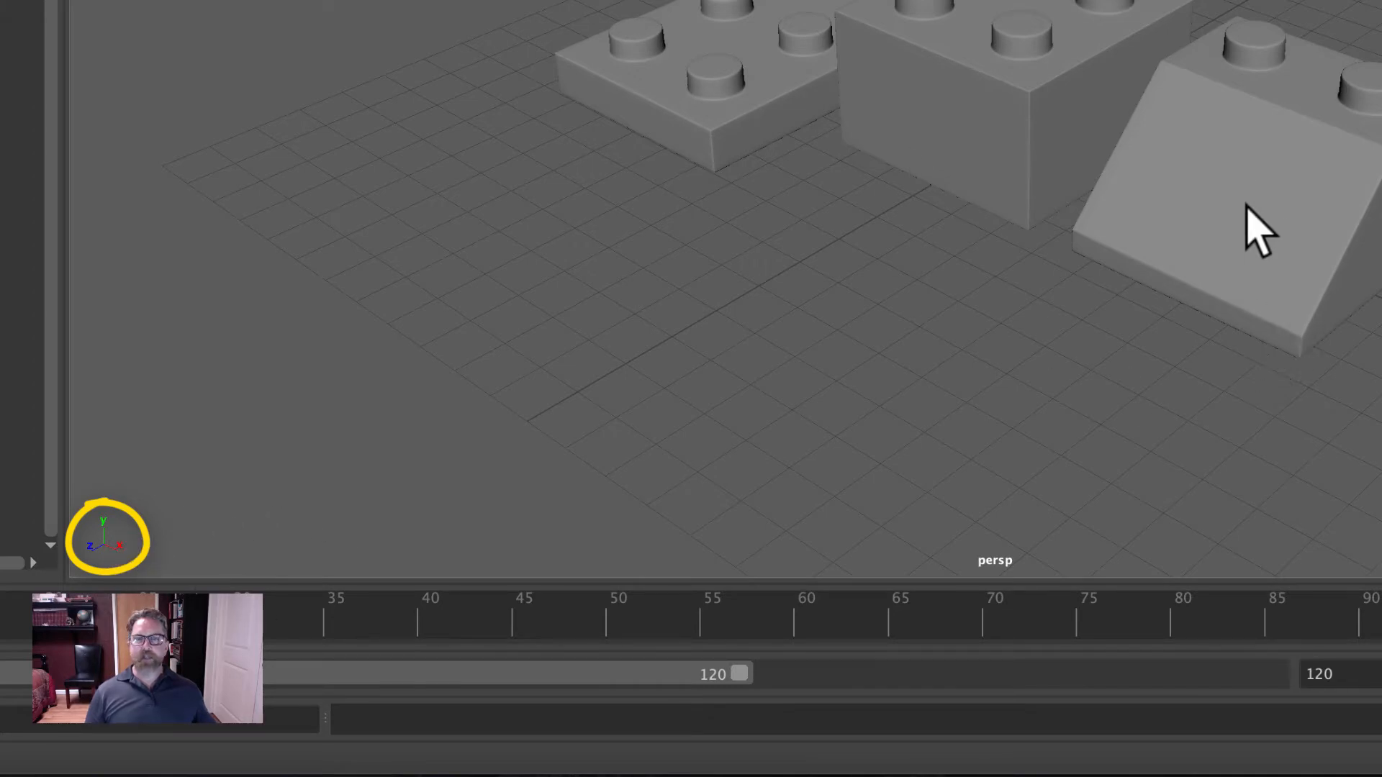
click(1270, 117)
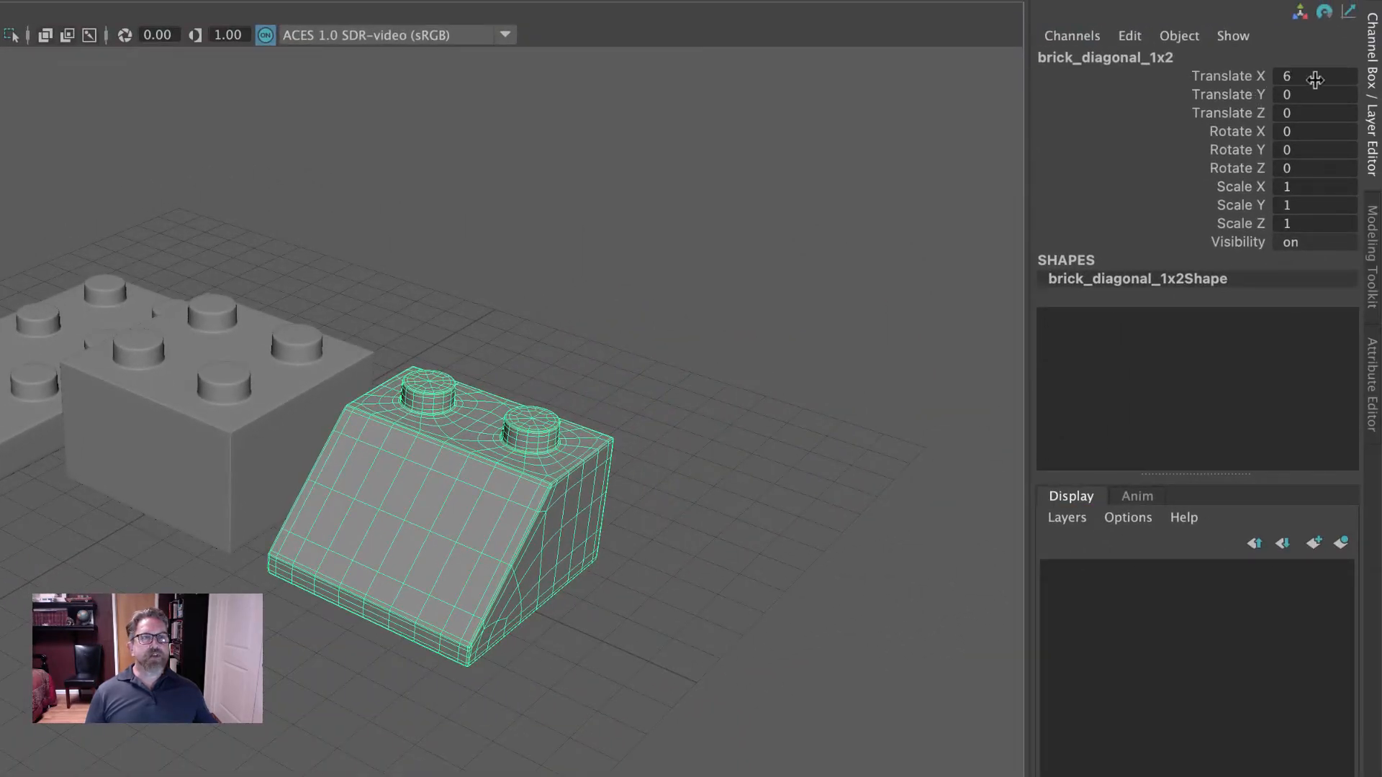
click(144, 340)
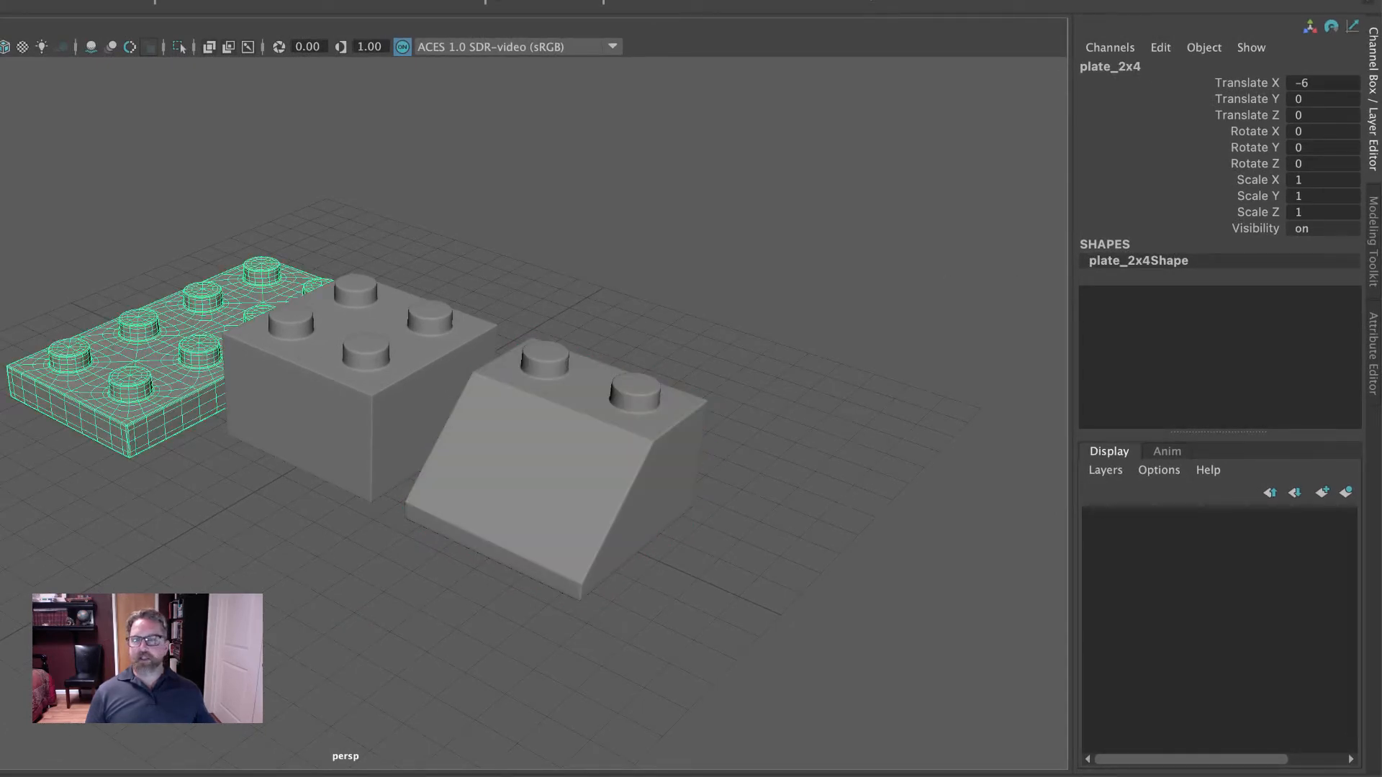
click(363, 400)
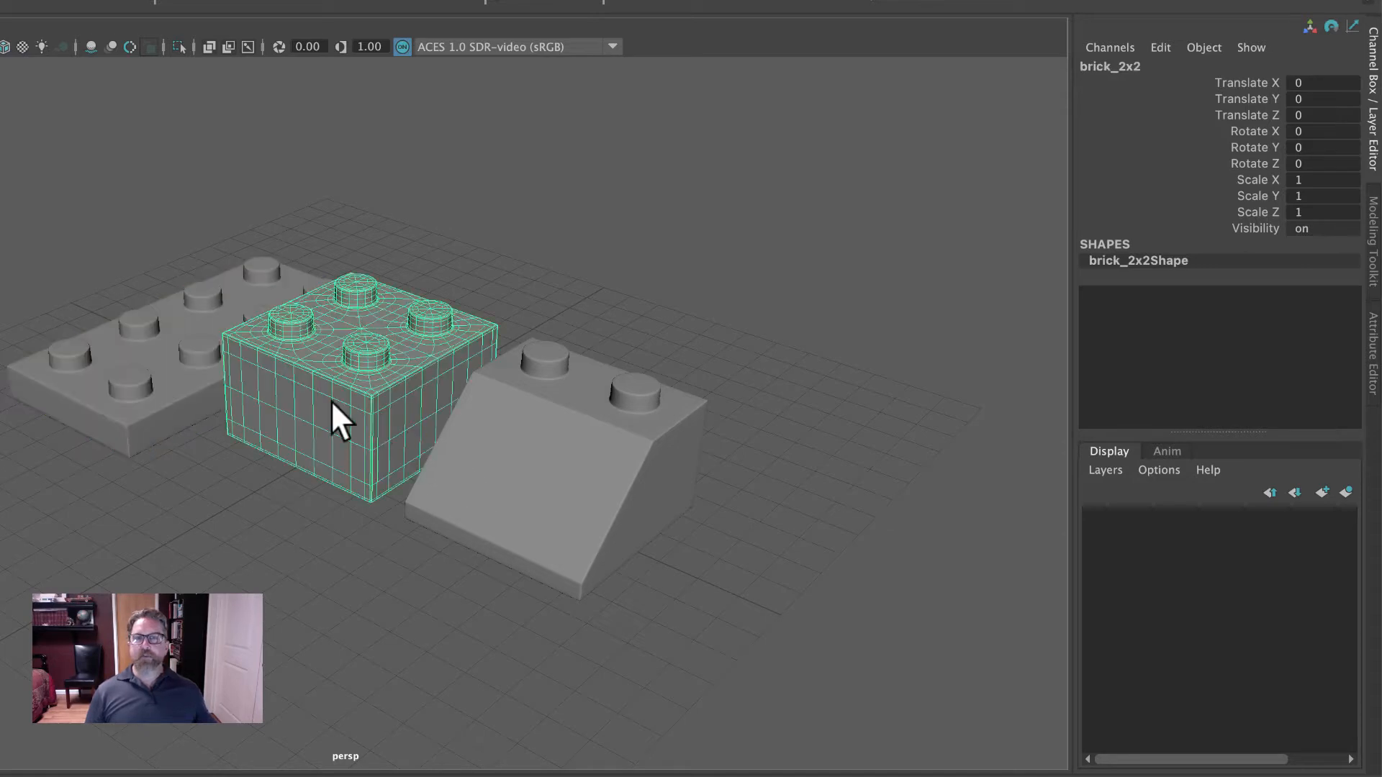
Try moving the 2x2 brick along Z to about 7.7 and to about -10.8, undo both moves, and deselect it
key(w)
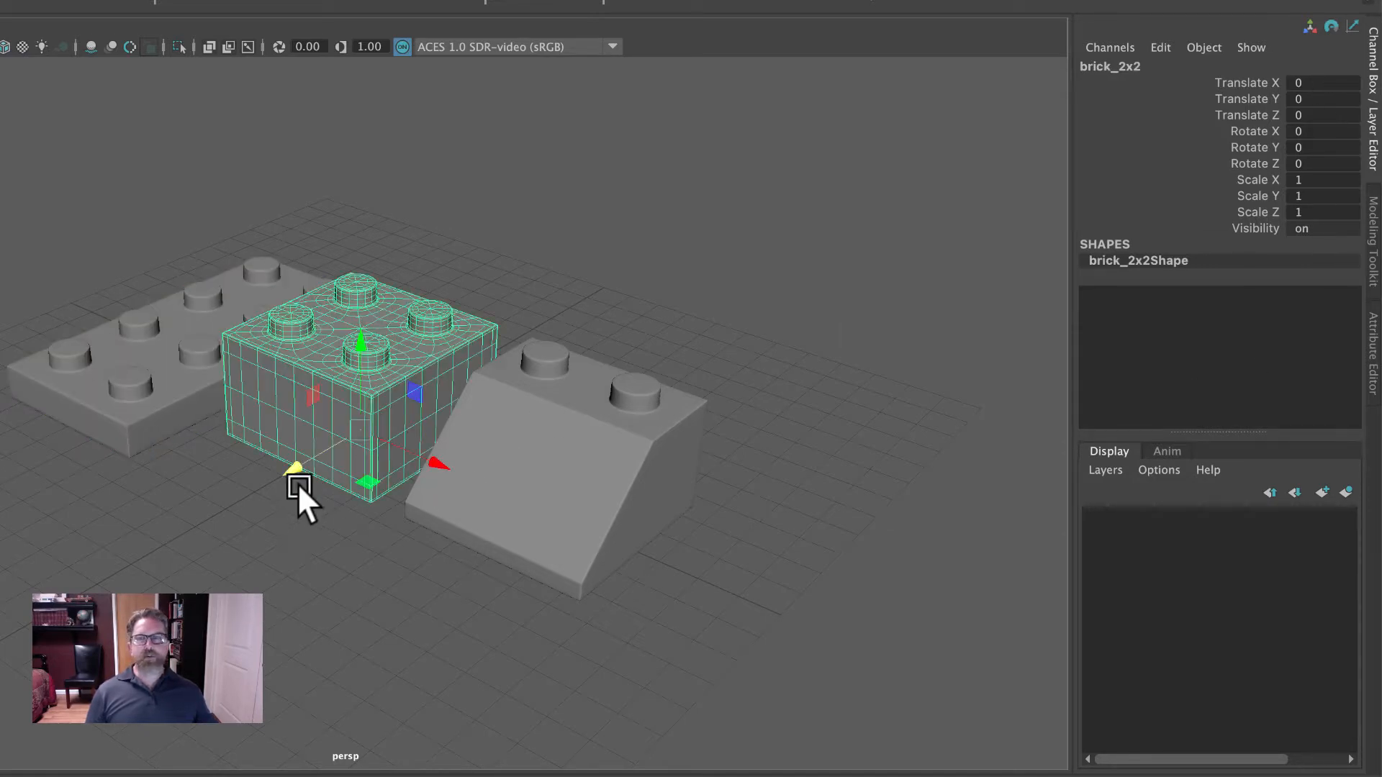
drag(282, 475, 94, 583)
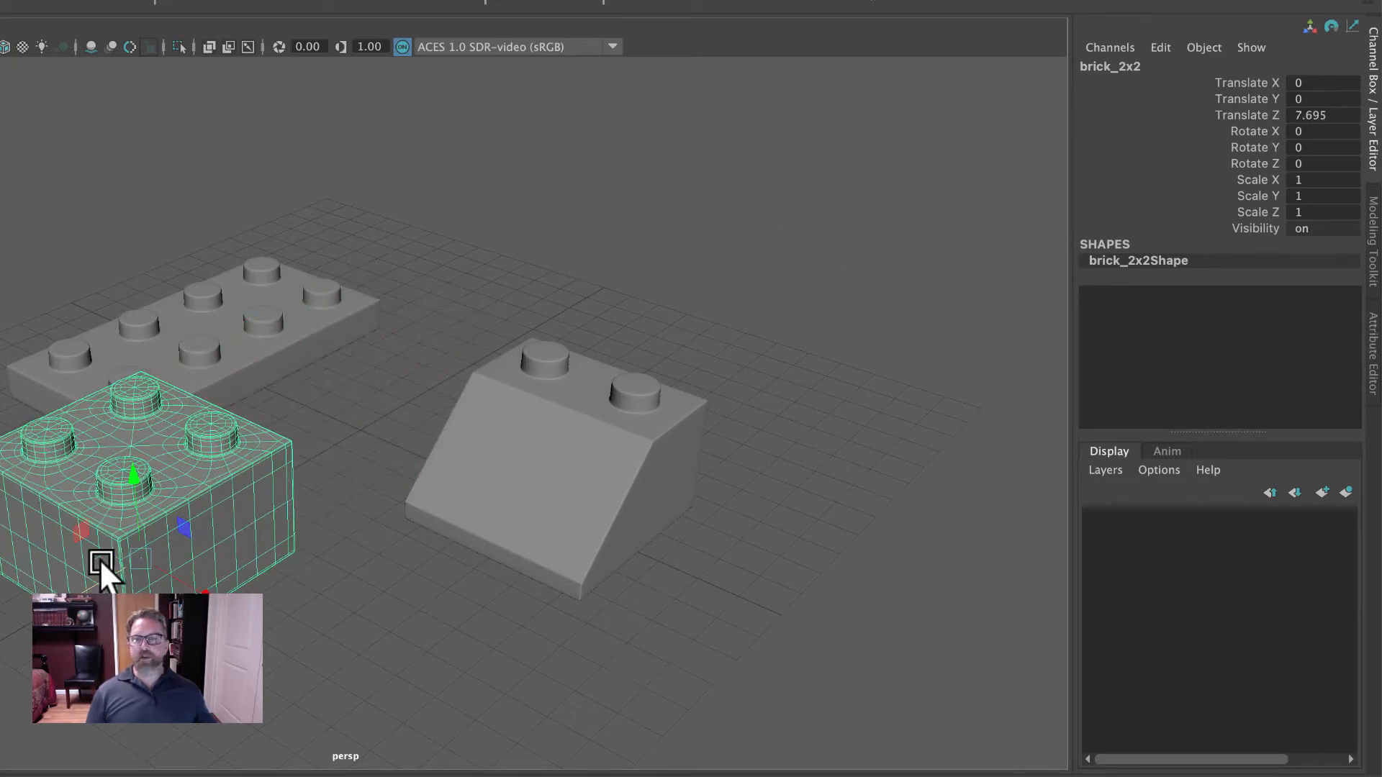
drag(65, 612, 576, 310)
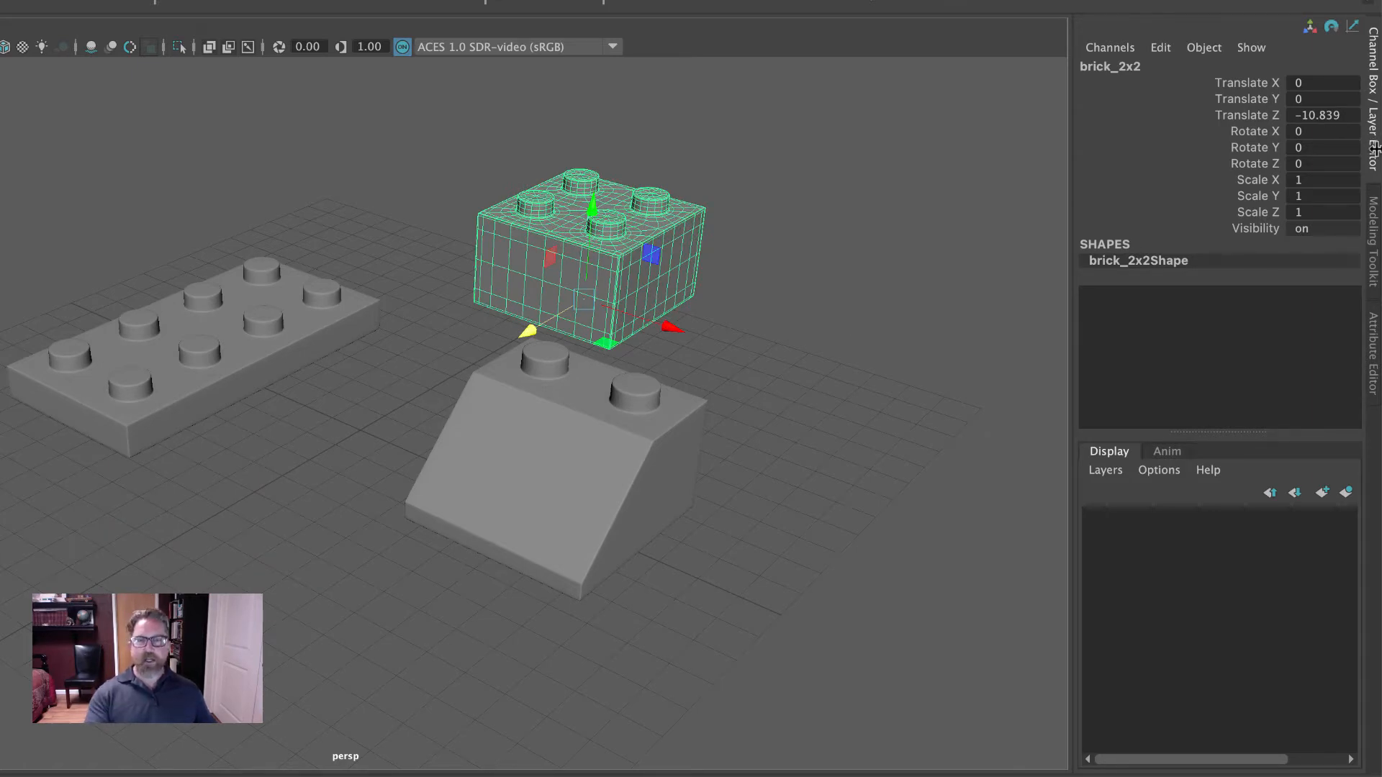
key(ctrl+z)
key(ctrl+z)
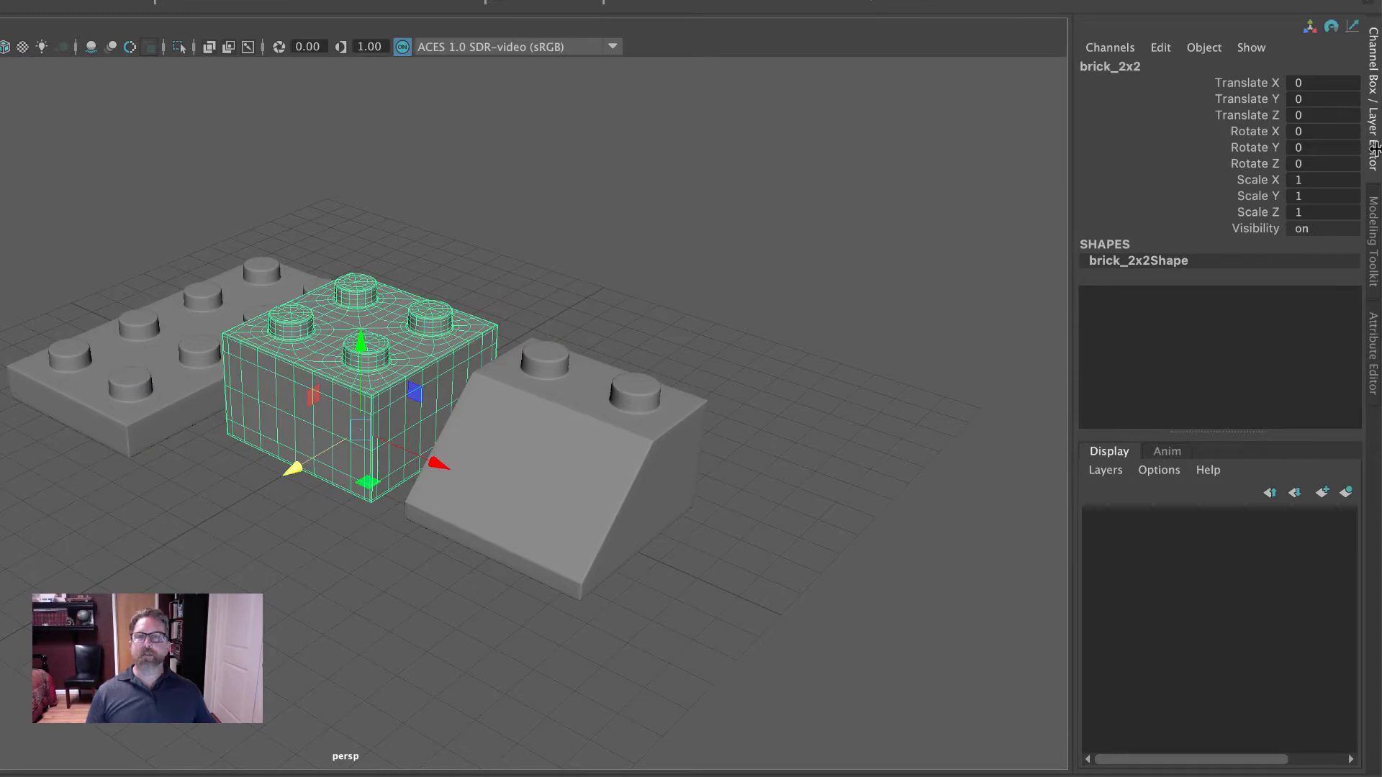
click(772, 249)
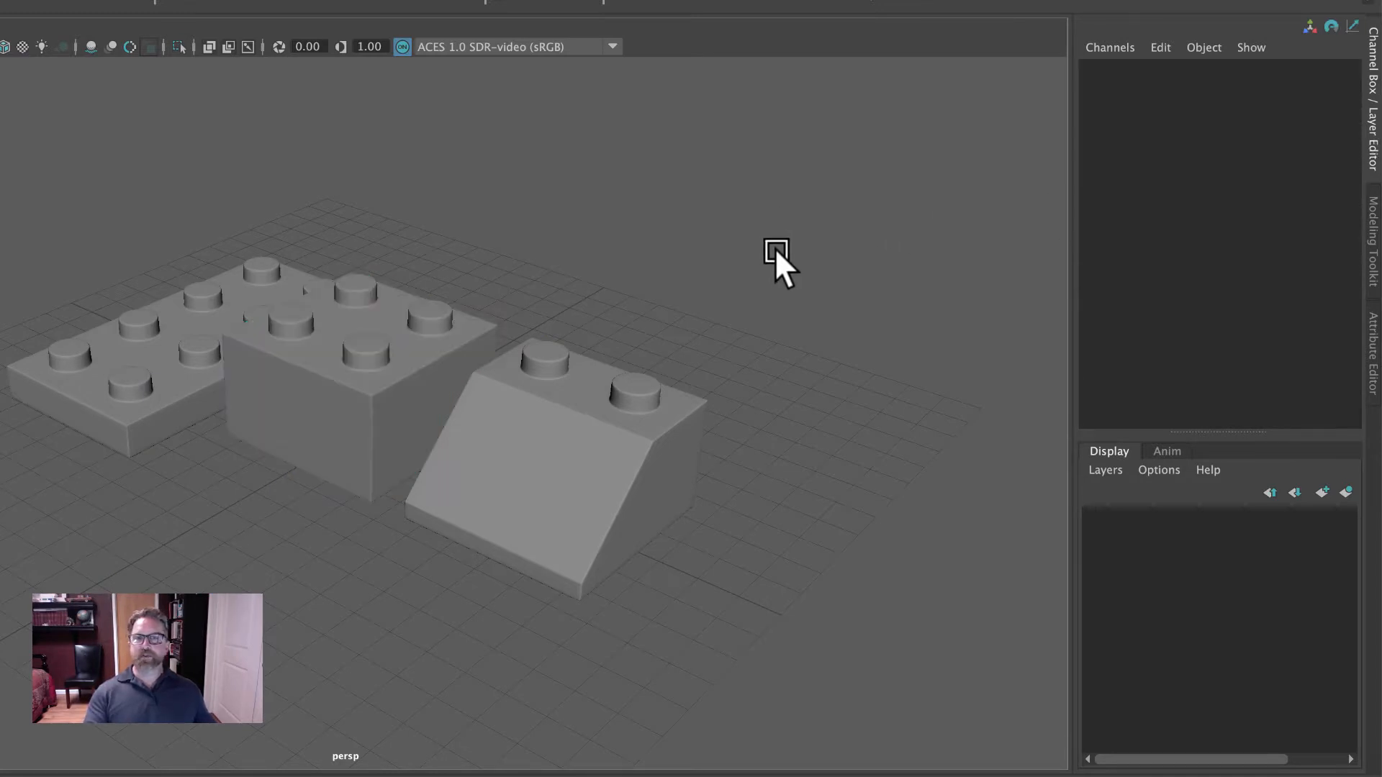
Orbit around the three bricks to examine how the view axis indicator follows the camera
alt+right_drag(298, 432, 607, 532)
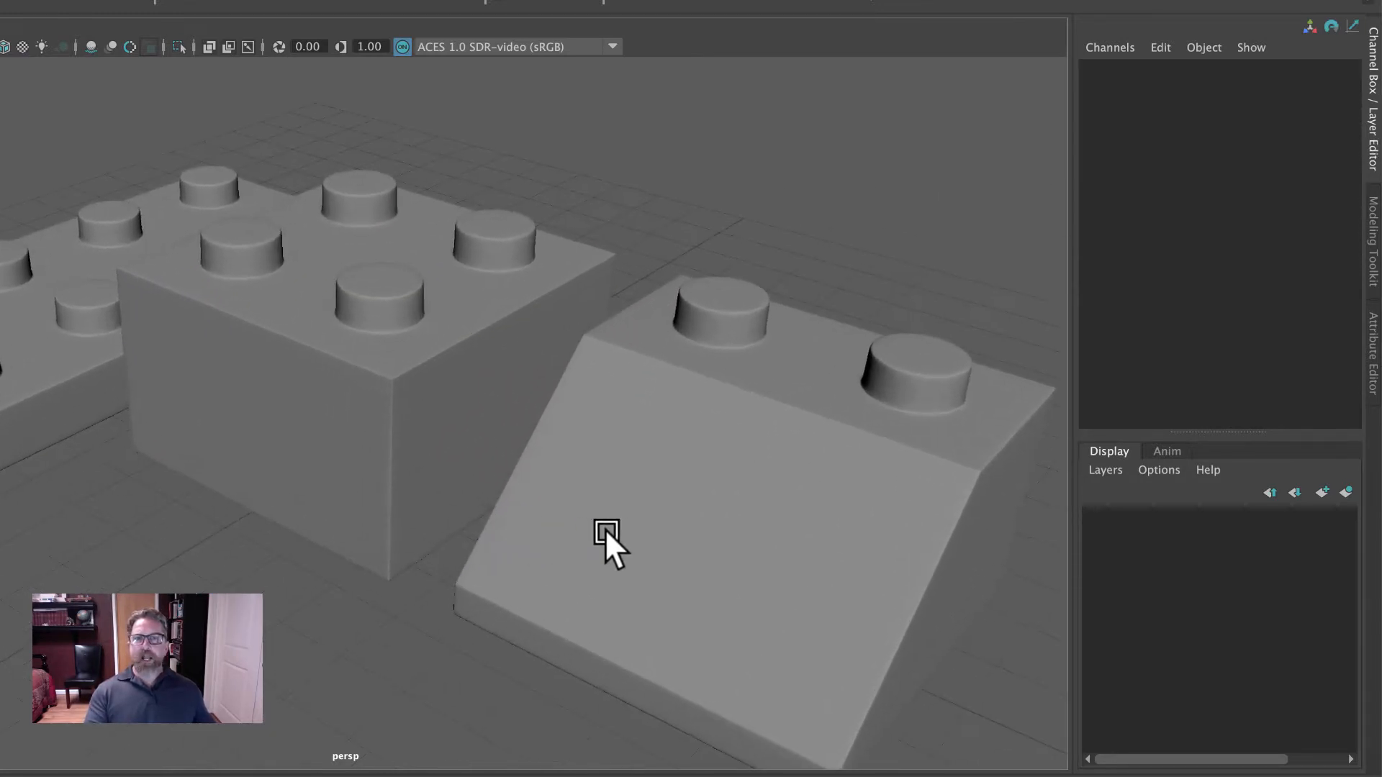
alt+drag(607, 531, 373, 543)
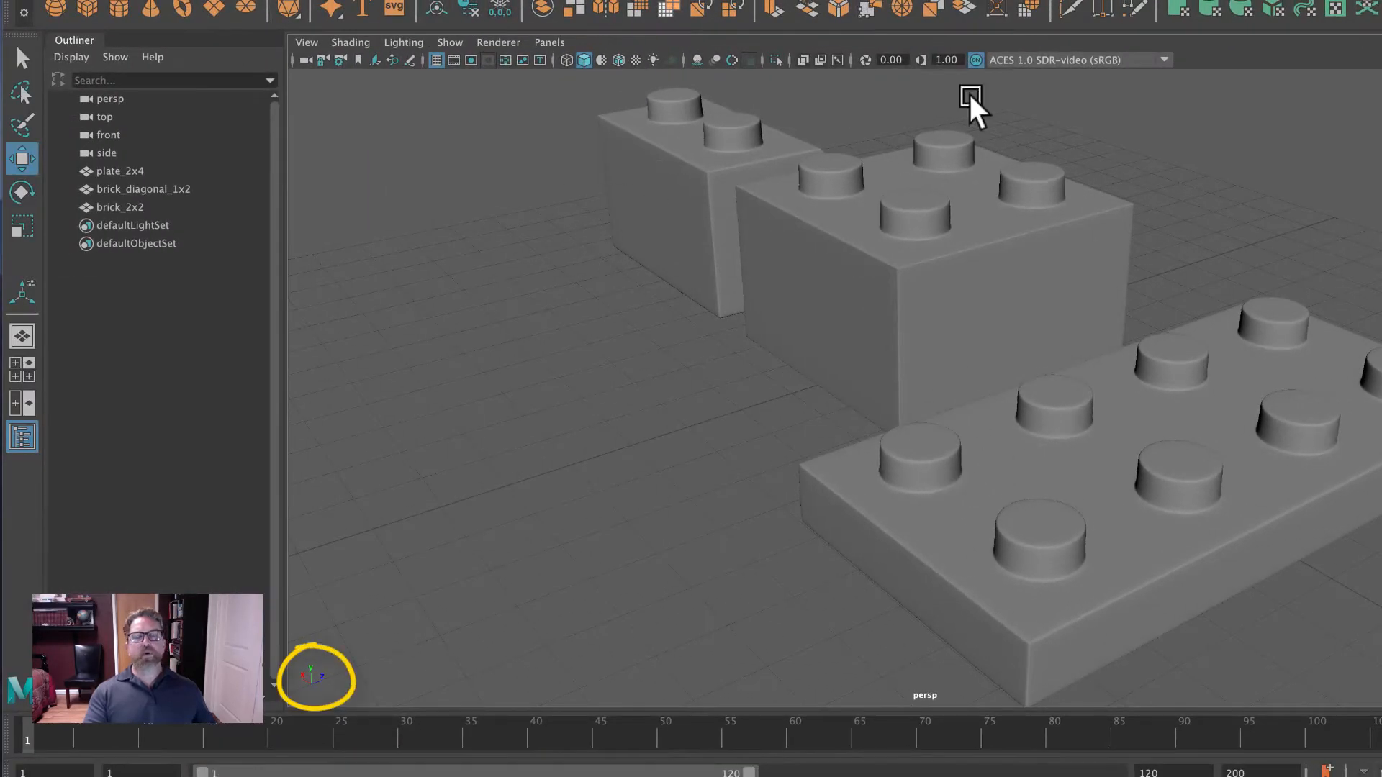
mouse_move(641, 364)
alt+mouse_down()
mouse_move(864, 370)
mouse_move(630, 371)
mouse_move(867, 373)
alt+mouse_up()
alt+drag(1175, 410, 1299, 478)
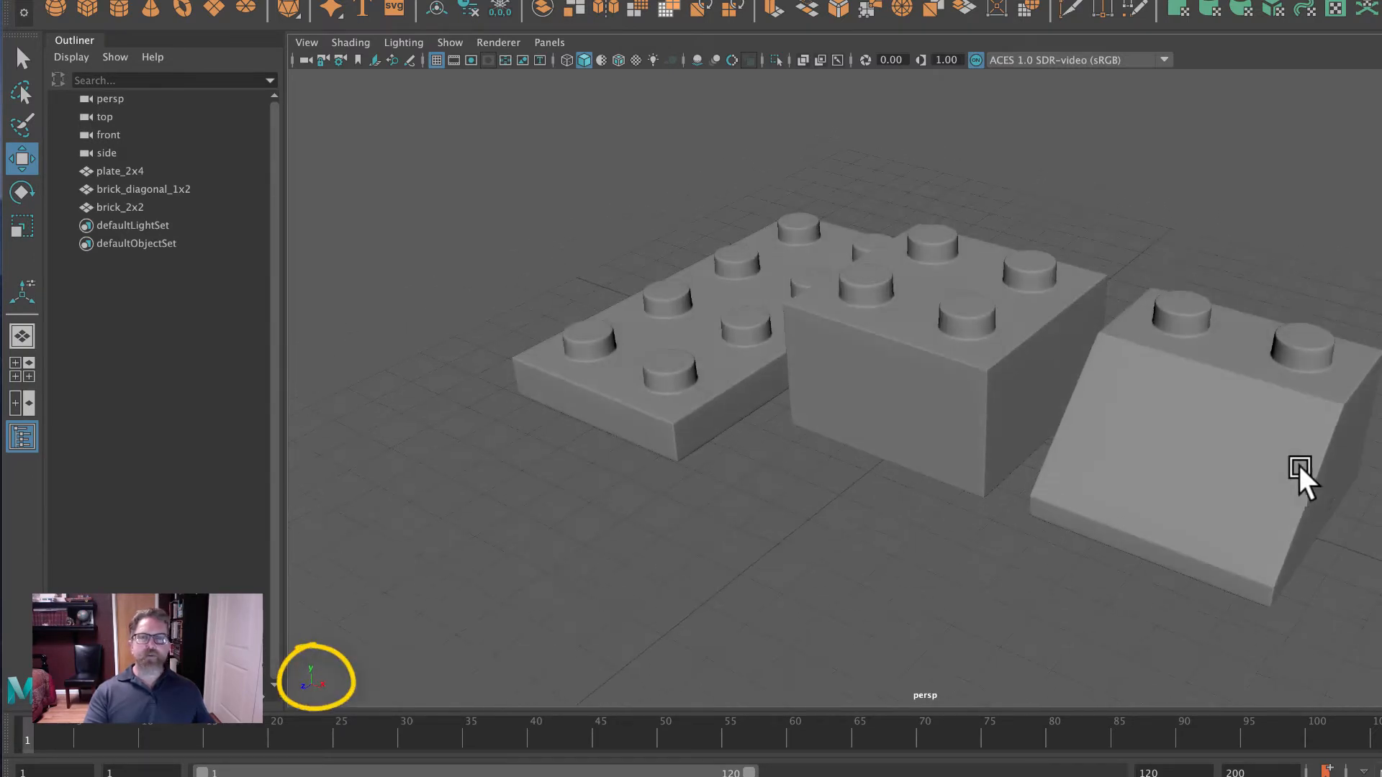
alt+drag(702, 565, 833, 484)
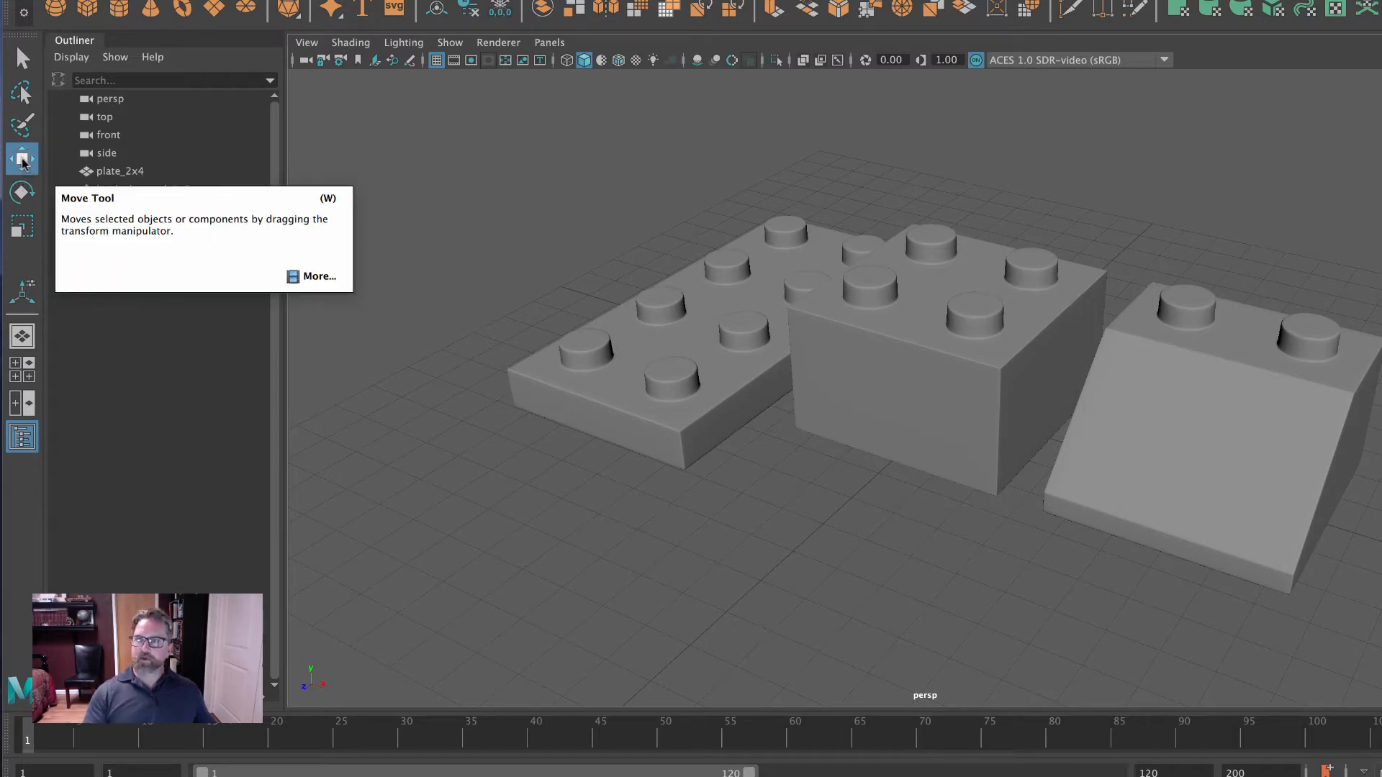
Try moving the 2x4 plate toward the camera along the Z axis, and undo the move
click(702, 324)
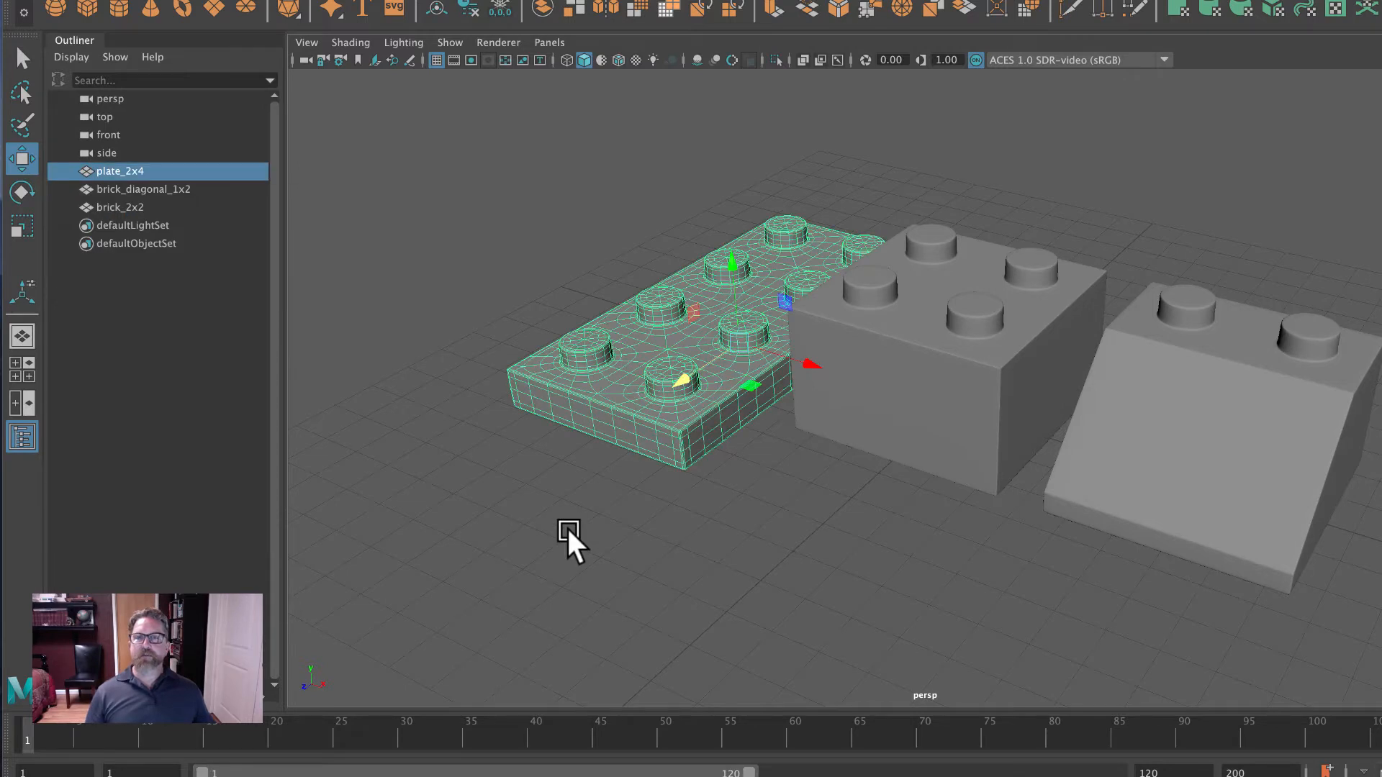
alt+right_drag(460, 486, 961, 563)
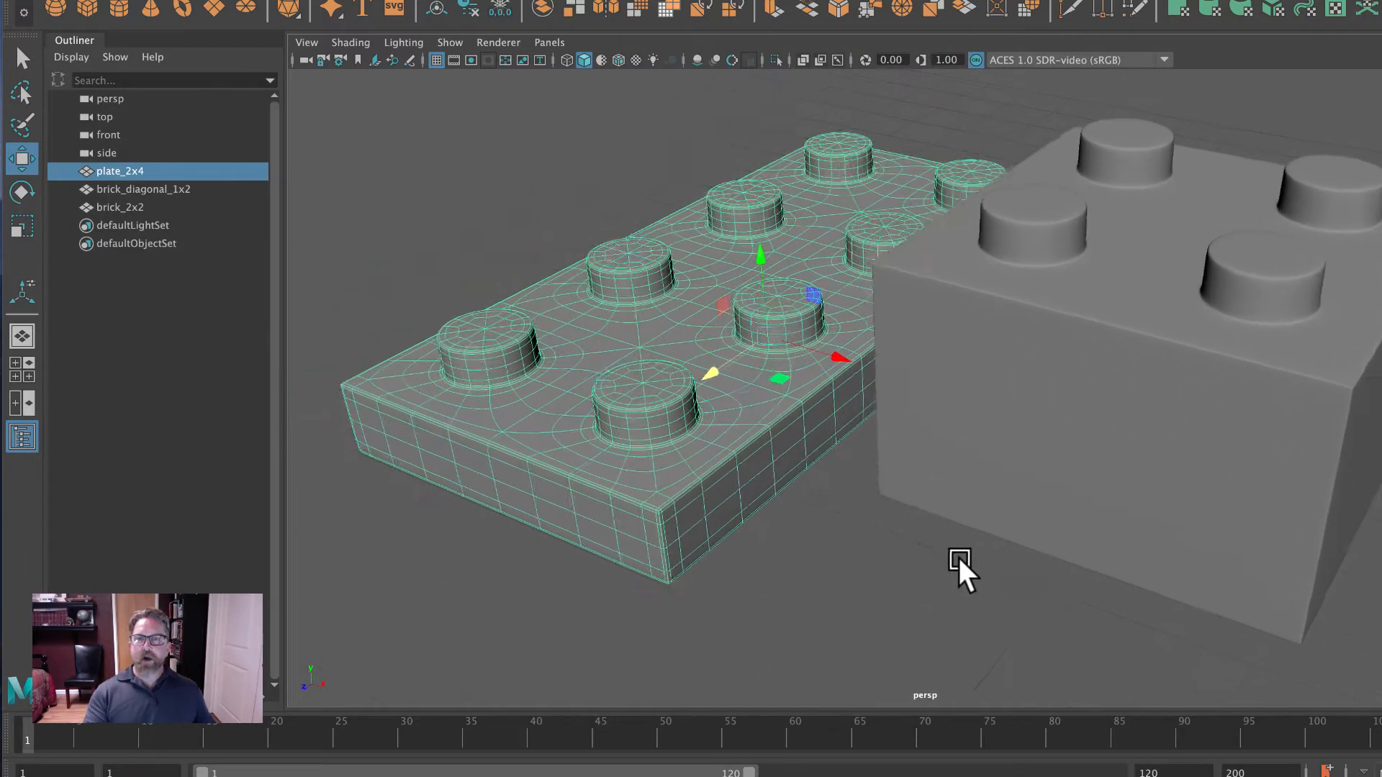
alt+middle_drag(960, 561, 974, 562)
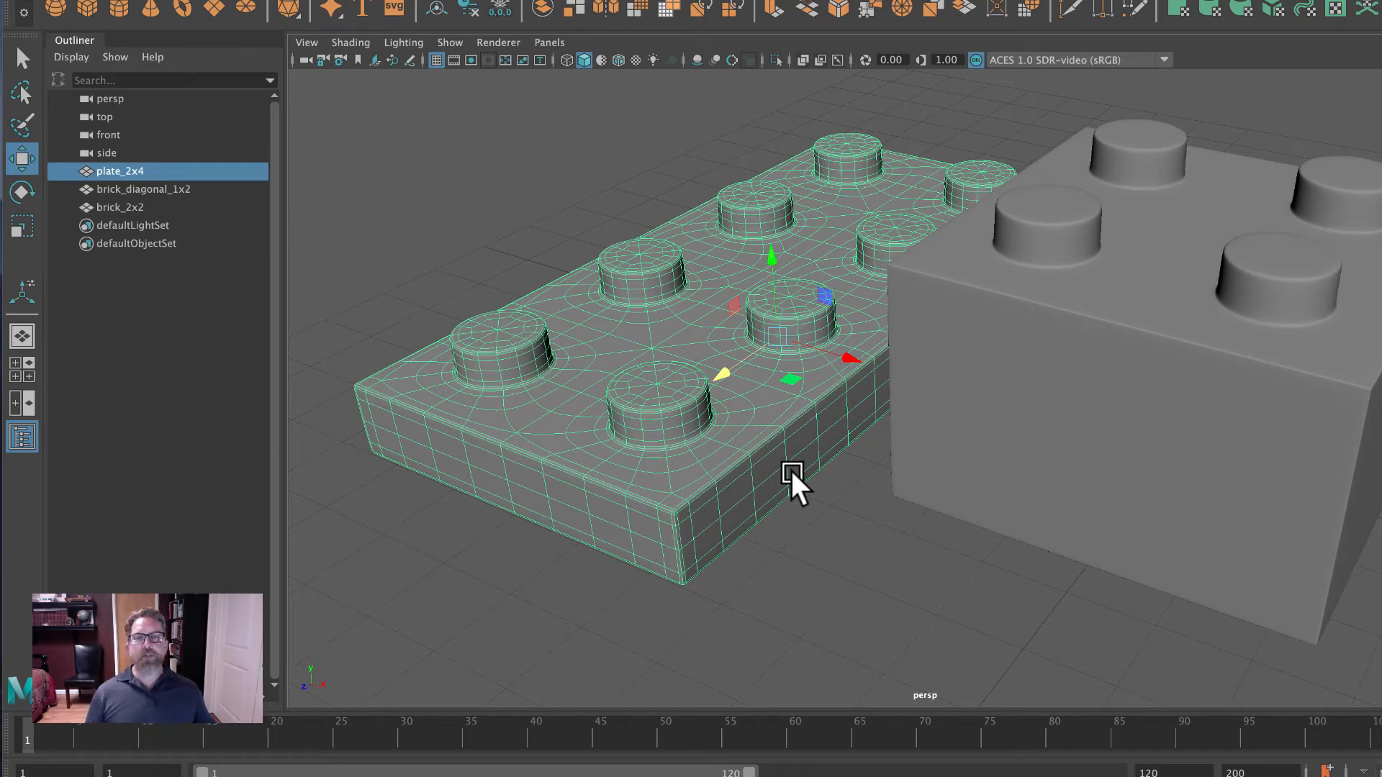
drag(719, 376, 597, 458)
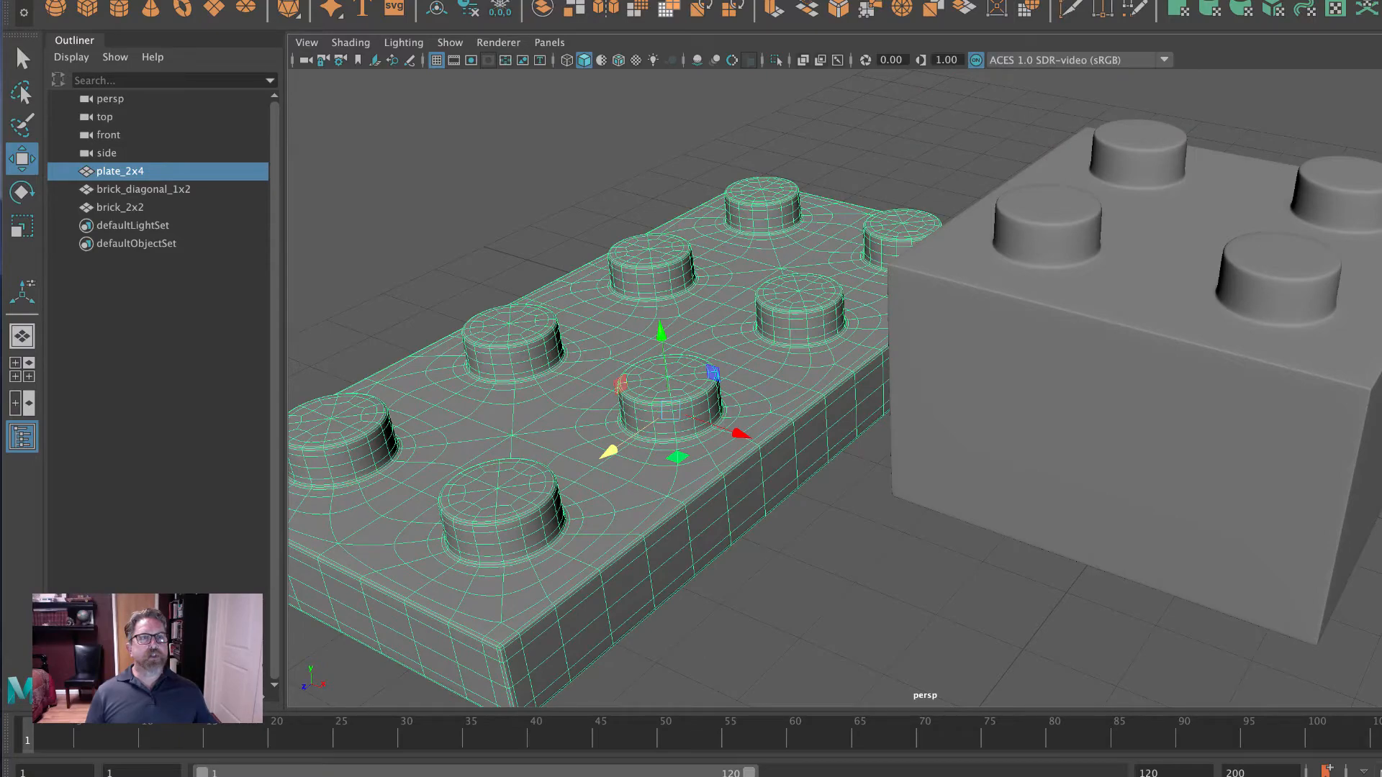
key(ctrl+z)
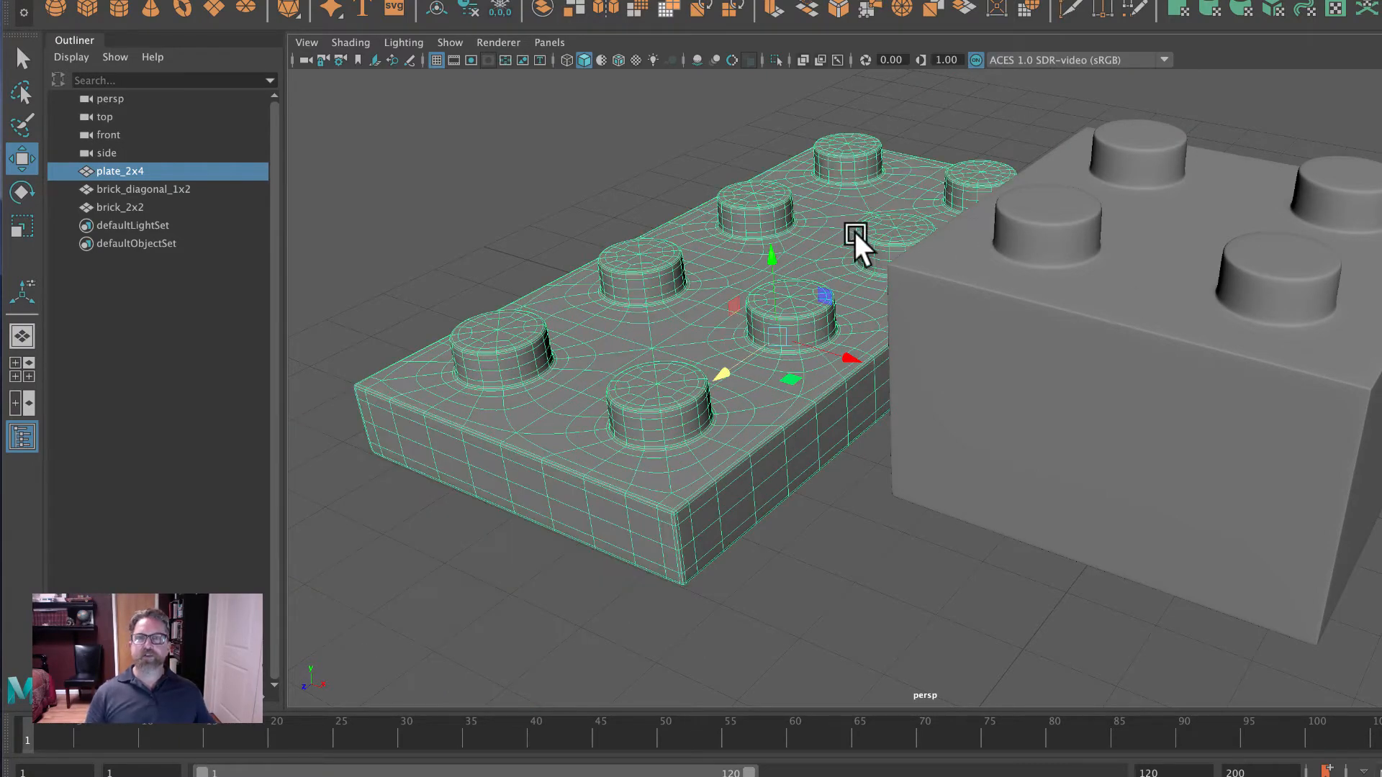
Try moving the 2x4 plate along the Y and X axes, and undo the moves
drag(768, 259, 1068, 306)
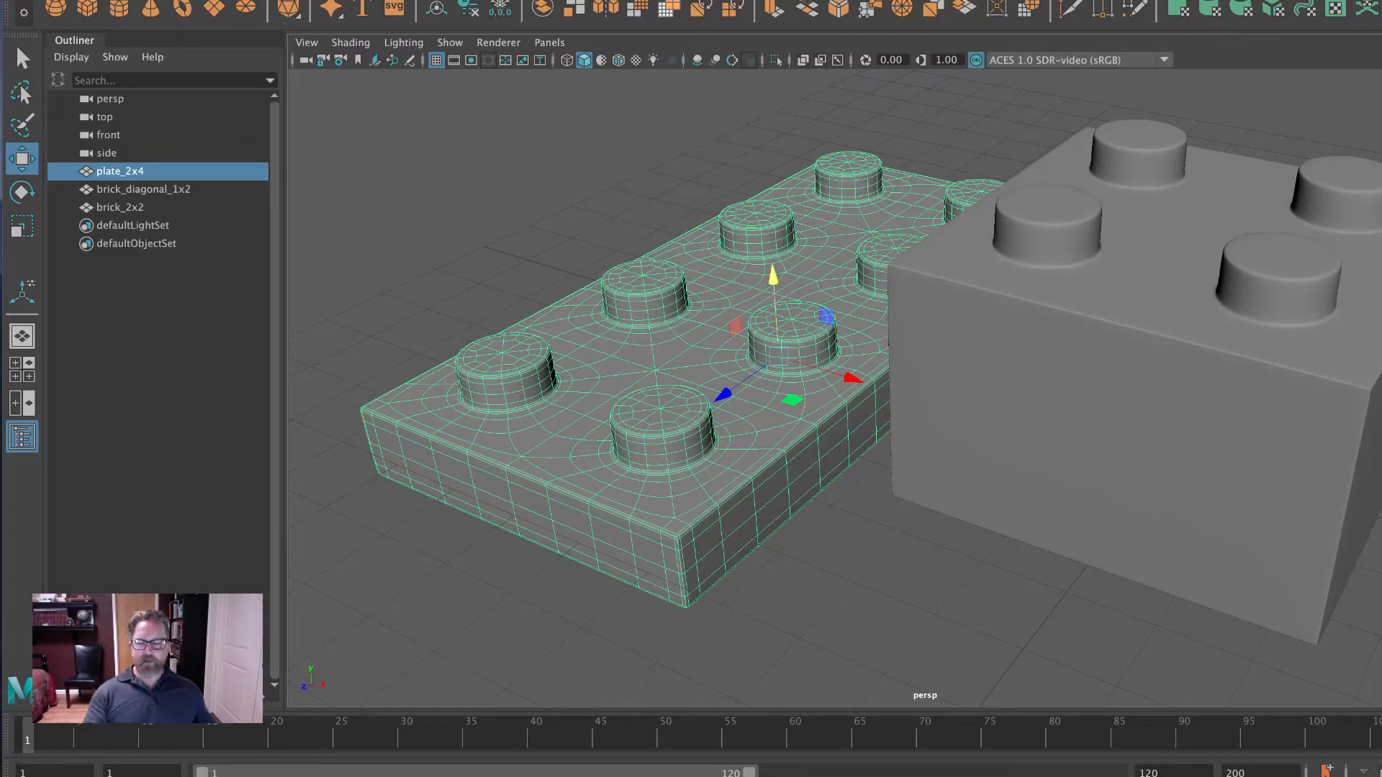
drag(849, 366, 795, 416)
key(ctrl+z)
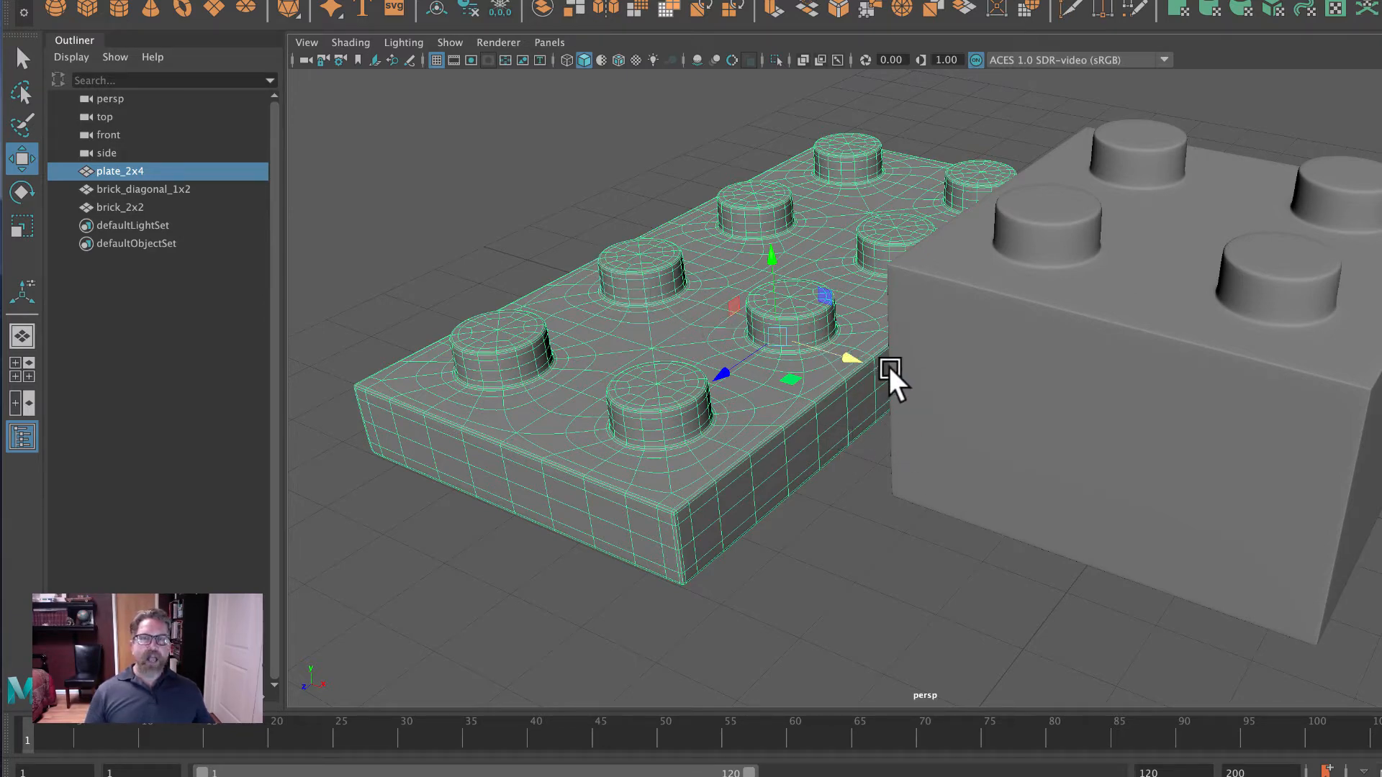
Move the 2x4 plate along X only, away from the 2x2 brick, to a Translate X of about -8.04
drag(855, 370, 738, 339)
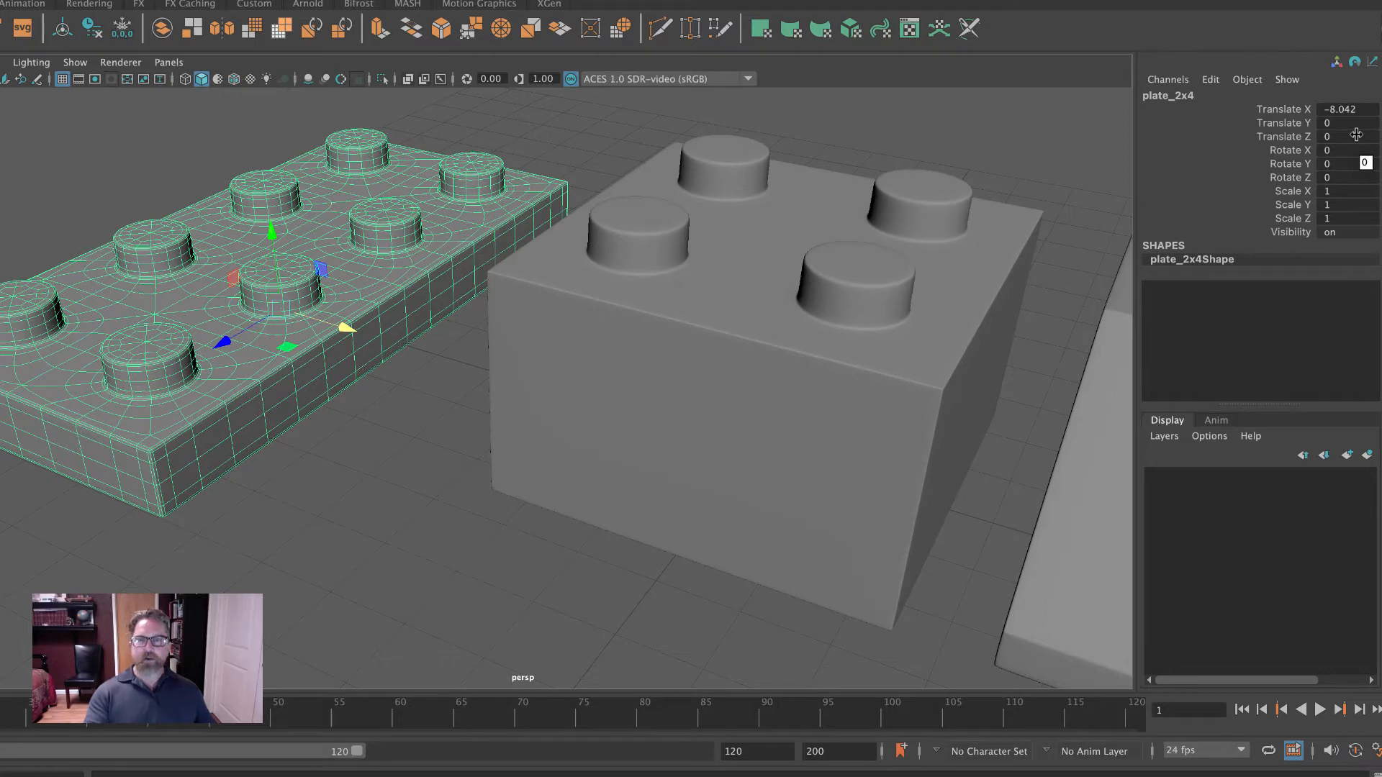
Undo the last move and shift the 2x4 plate along X with grid snapping to a Translate X of -7
key(ctrl+z)
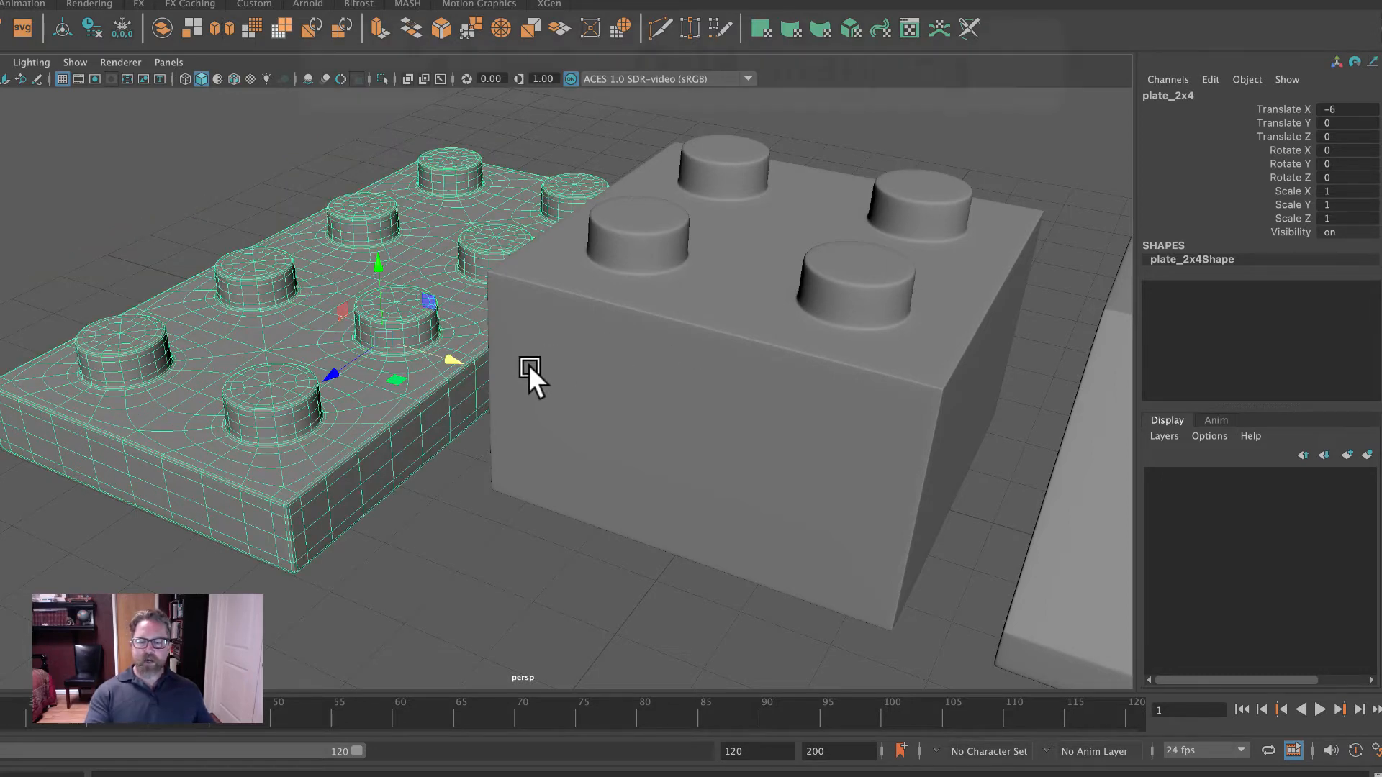
drag(456, 360, 245, 278)
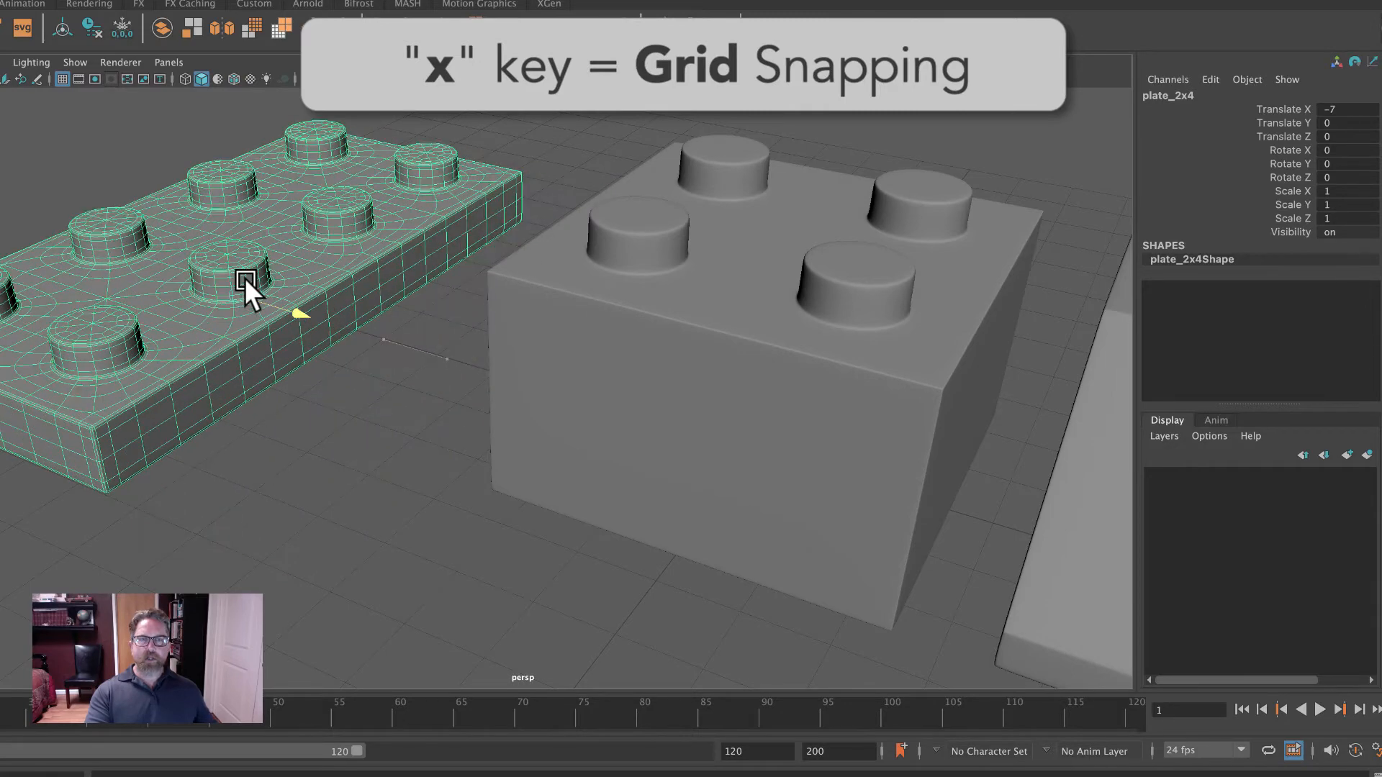
middle_drag(334, 291, 298, 348)
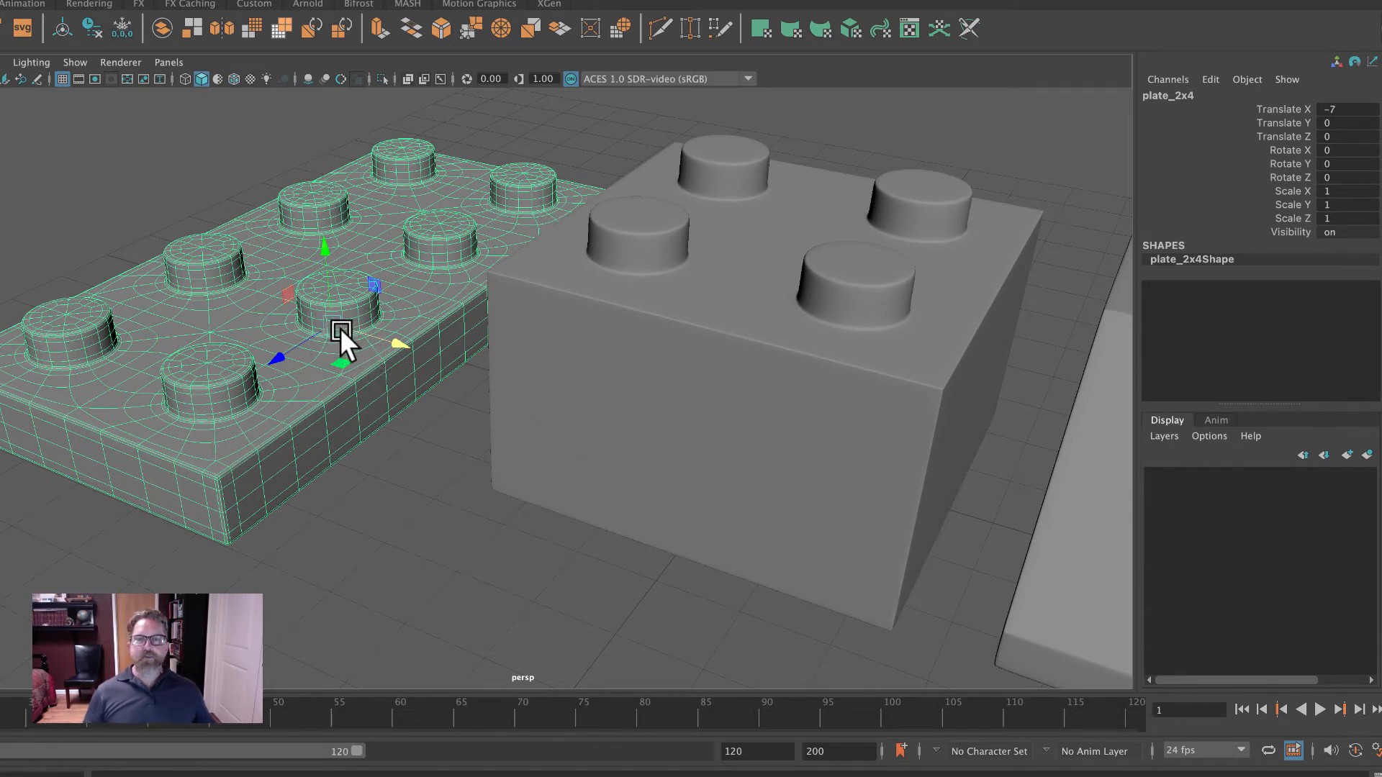
Try moving the 2x4 plate freely on all axes and then down along Y, undoing each move
drag(331, 319, 324, 365)
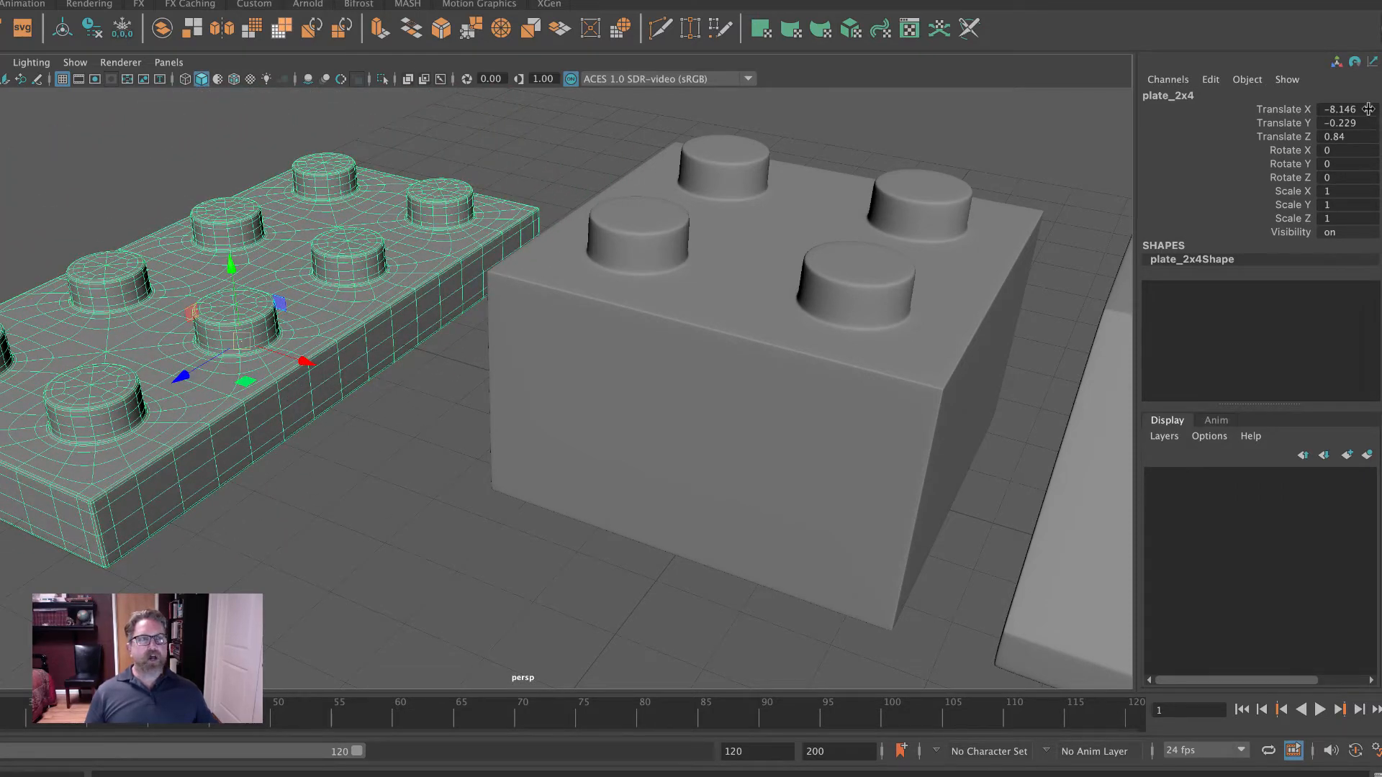
drag(1364, 109, 1365, 136)
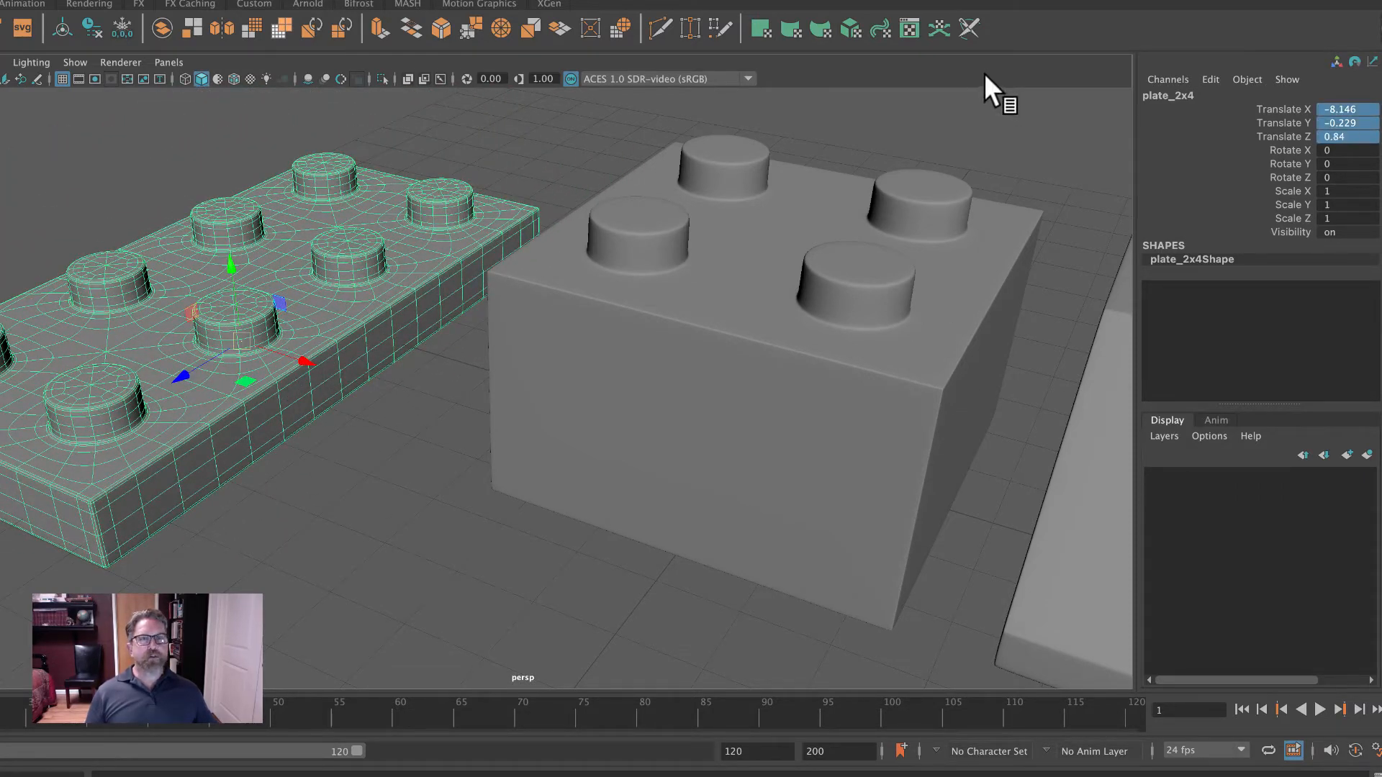
key(ctrl+z)
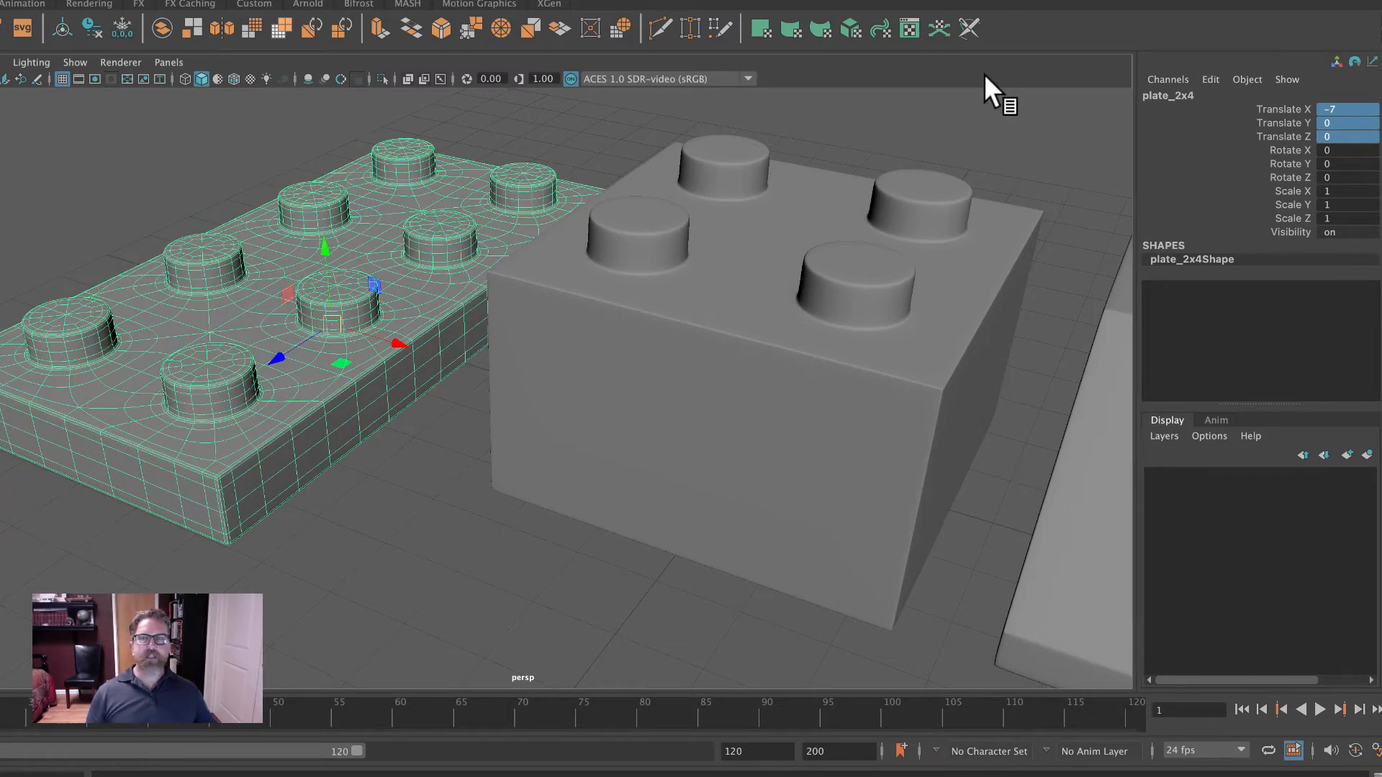
drag(321, 247, 398, 373)
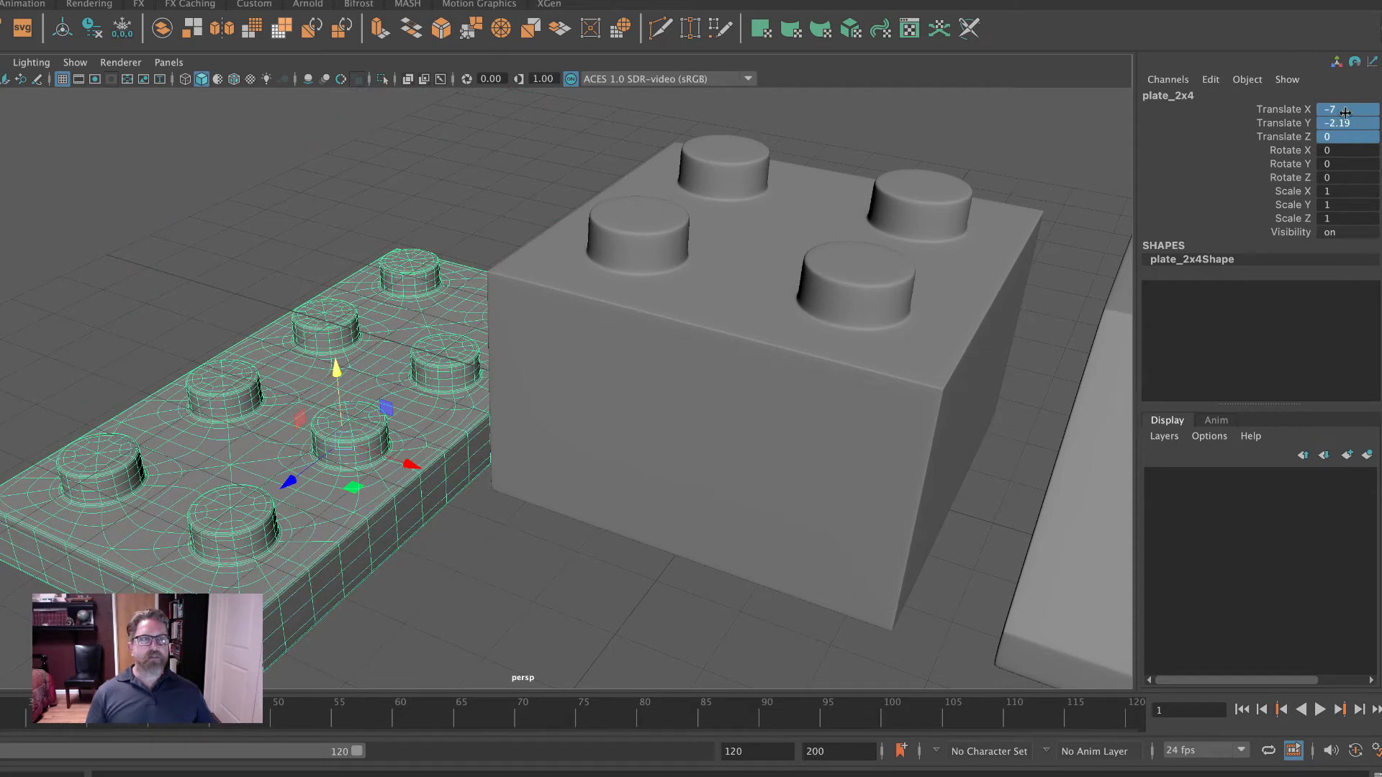
key(ctrl+z)
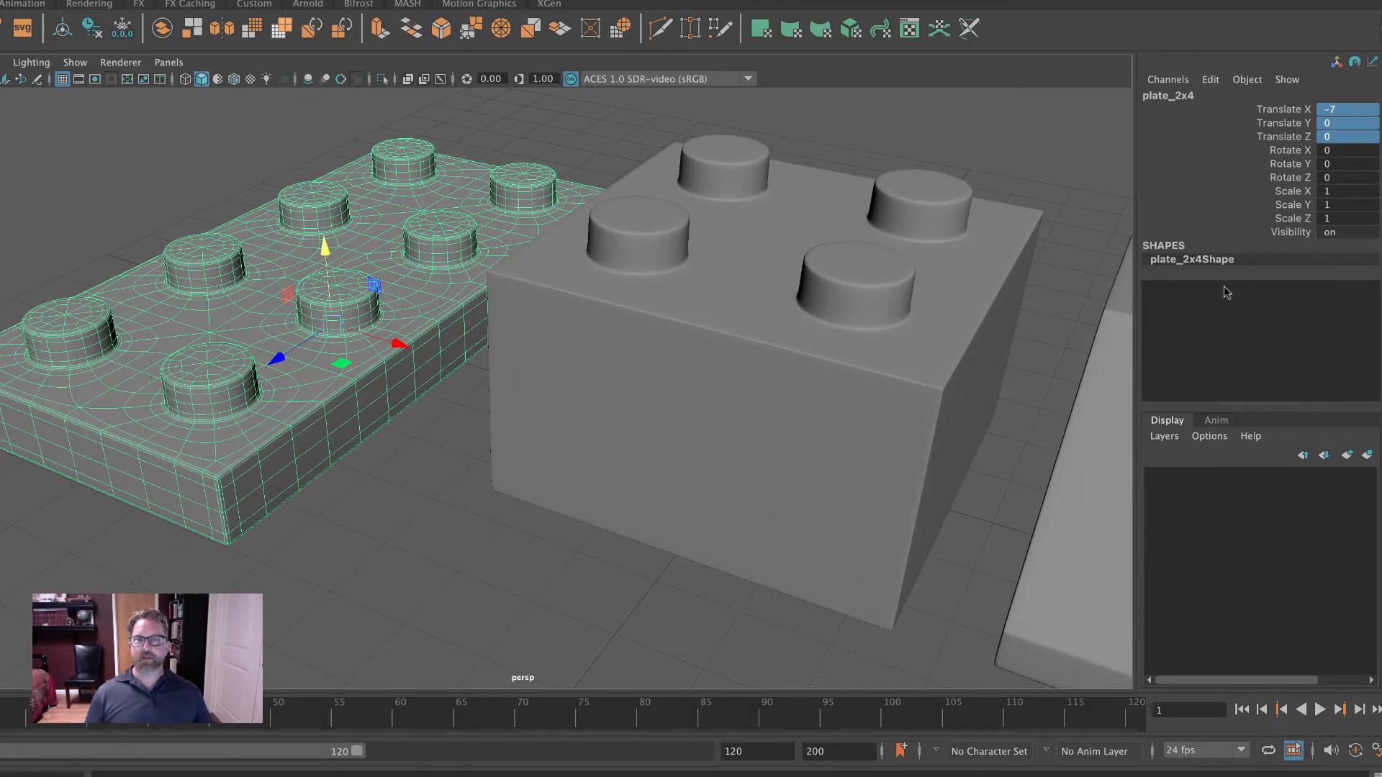
Select the diagonal brick at the end of the row and duplicate it
alt+right_drag(767, 366, 431, 339)
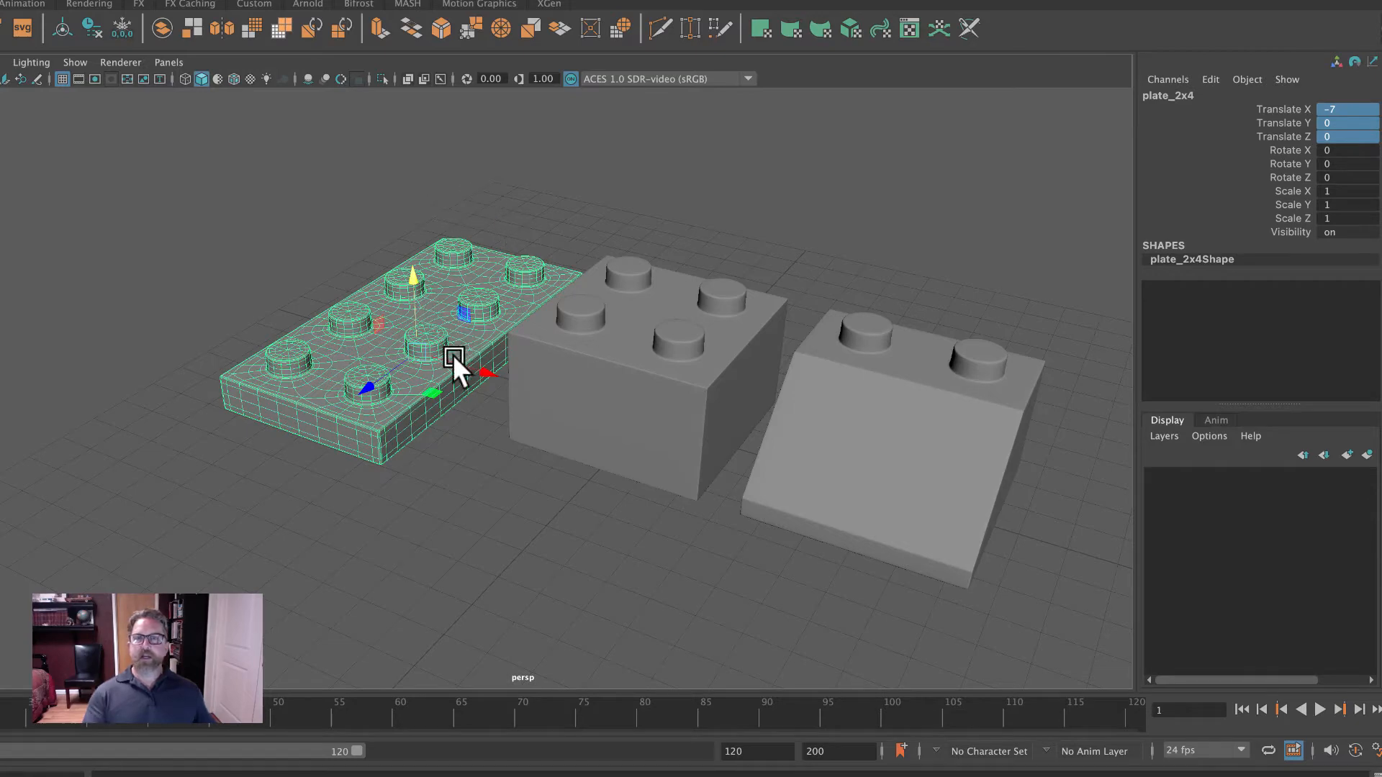
mouse_move(453, 356)
alt+mouse_down()
mouse_move(563, 338)
mouse_move(582, 365)
mouse_move(469, 347)
alt+mouse_up()
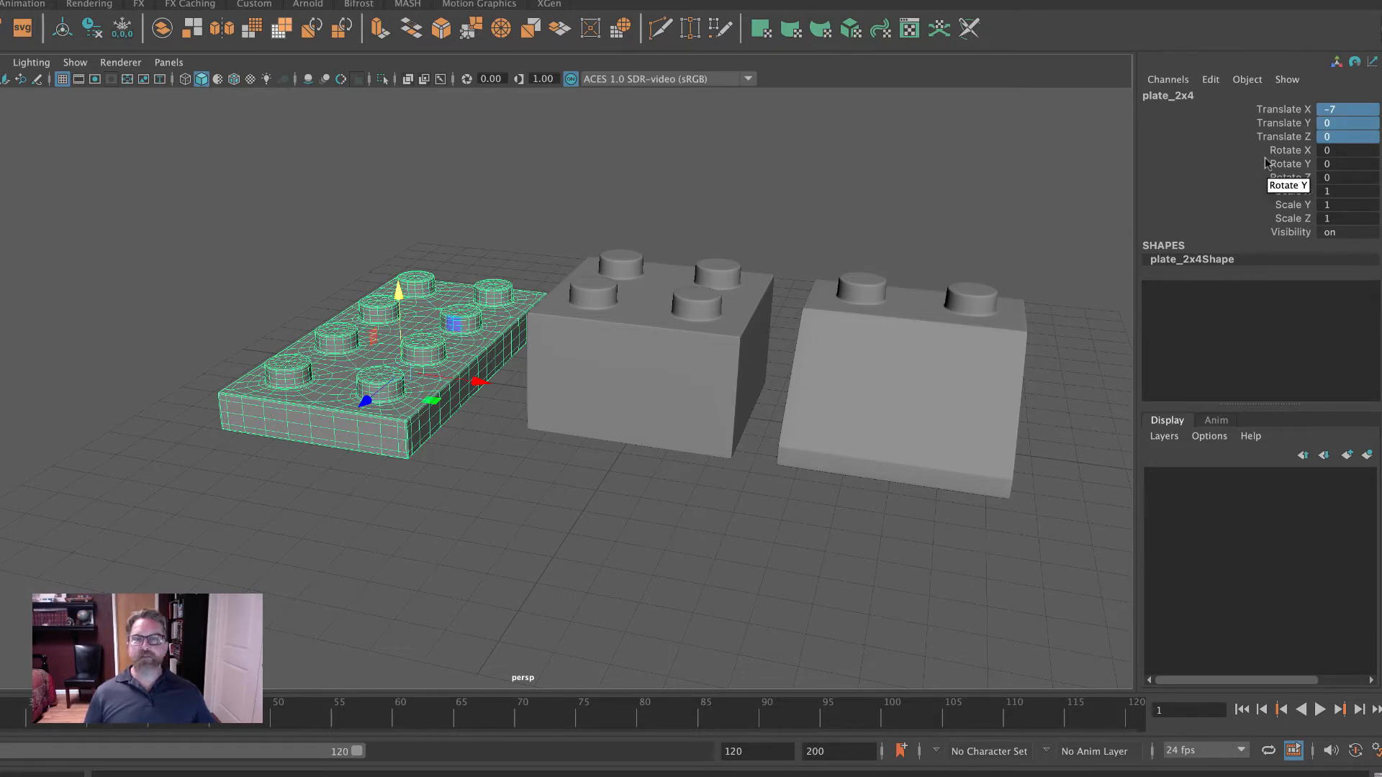
click(952, 371)
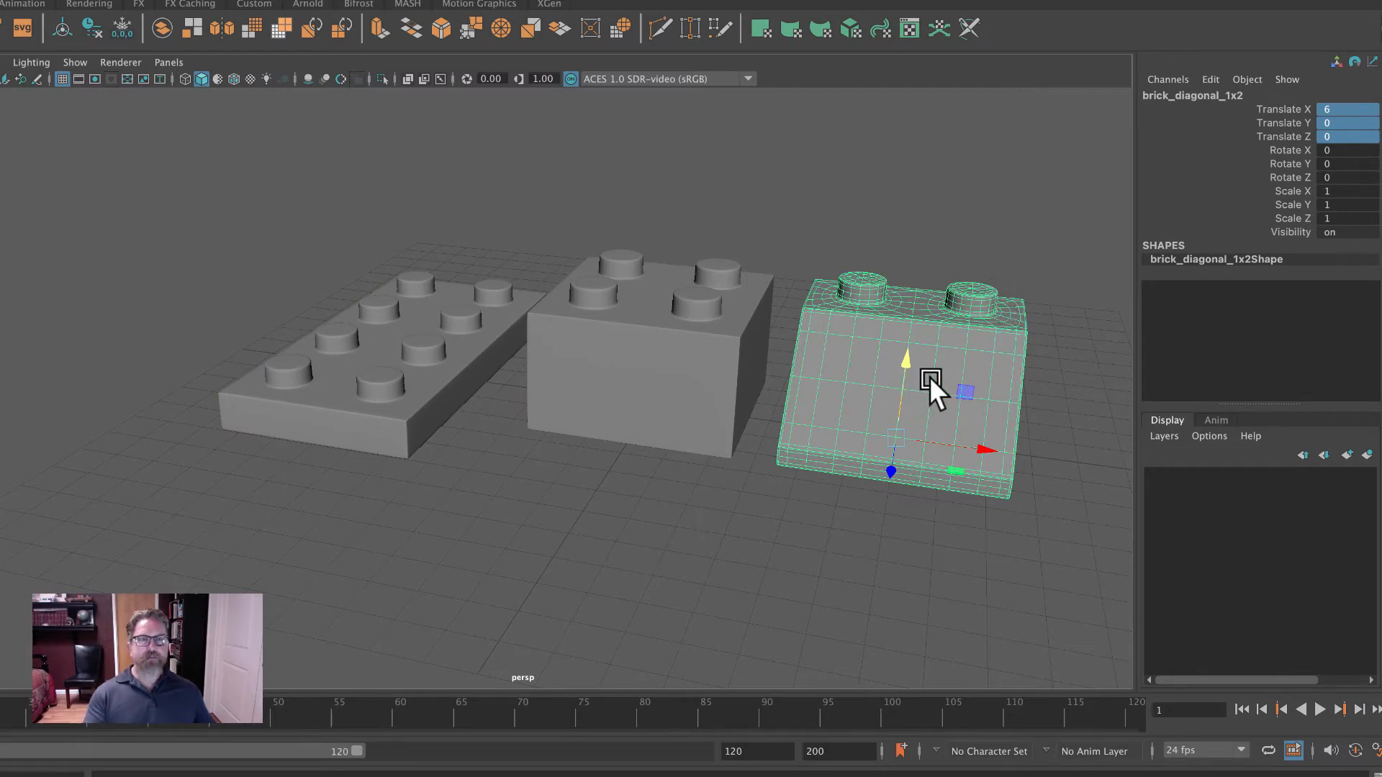
alt+drag(930, 378, 888, 365)
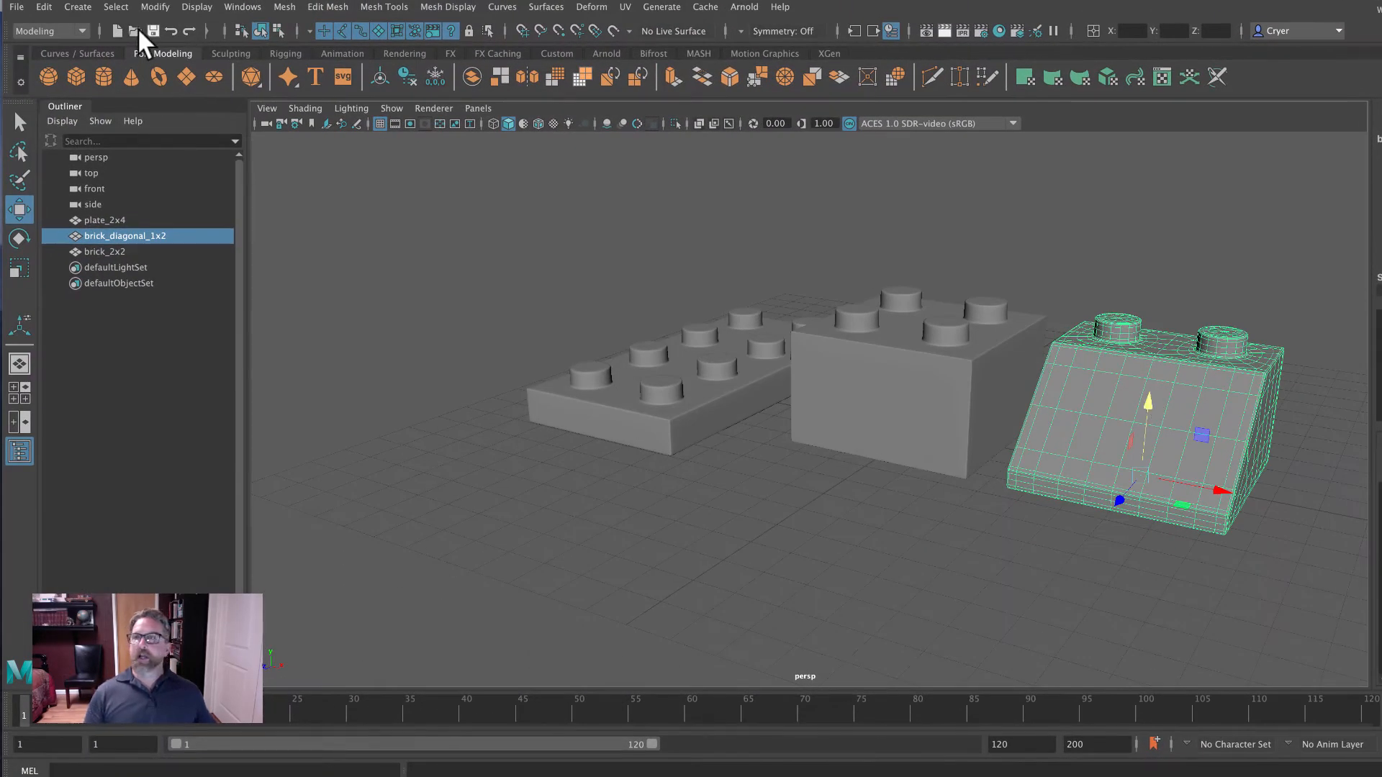
click(43, 6)
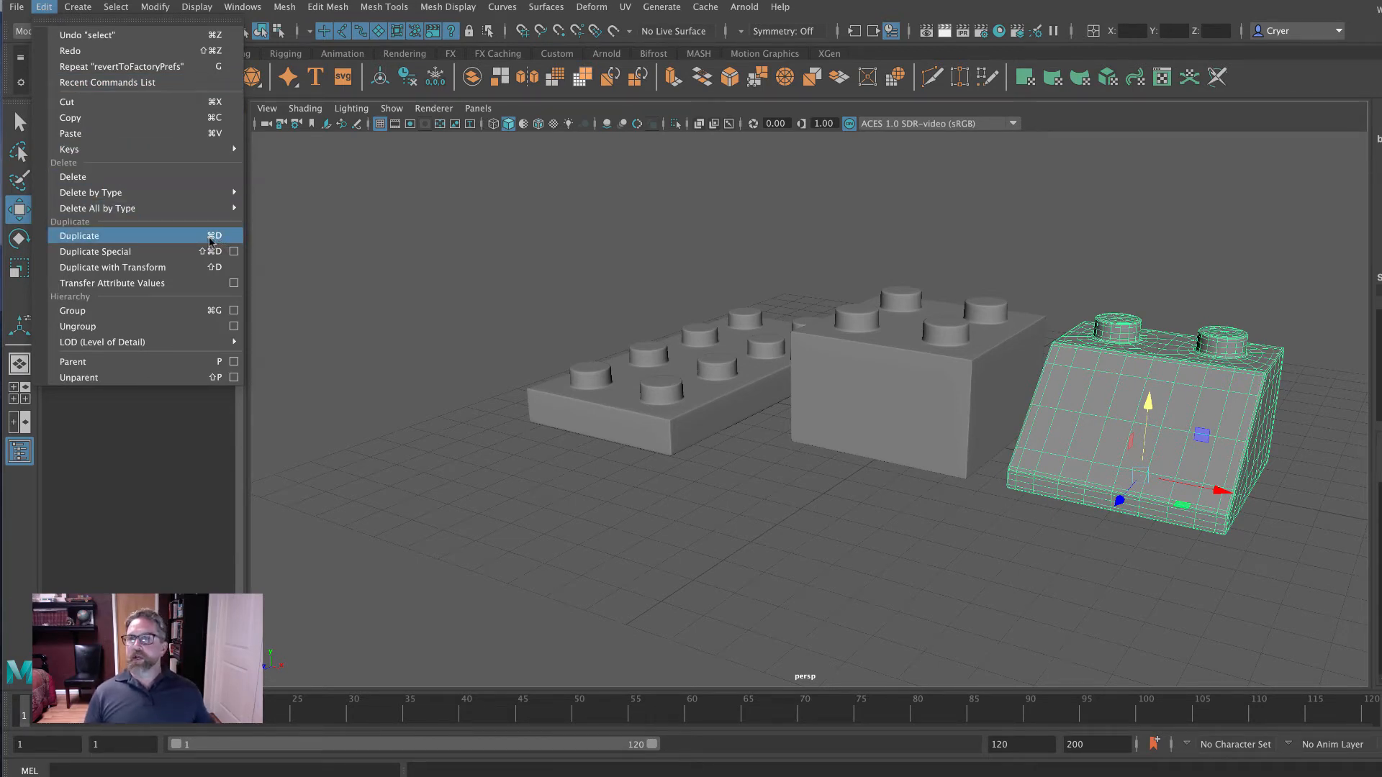
click(149, 236)
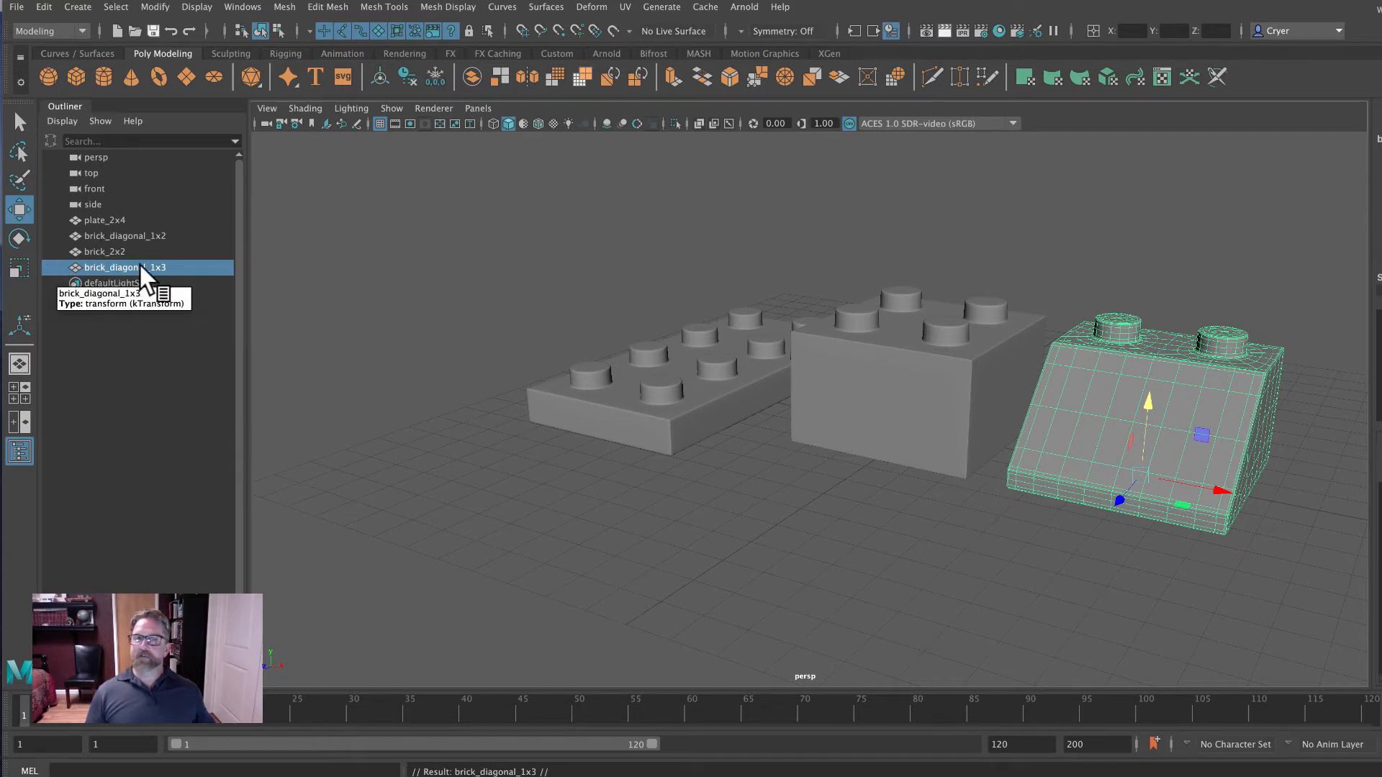
Move the duplicated diagonal brick along X onto the 2x4 plate, using grid snapping to reach a Translate X of -7
drag(1221, 493, 576, 342)
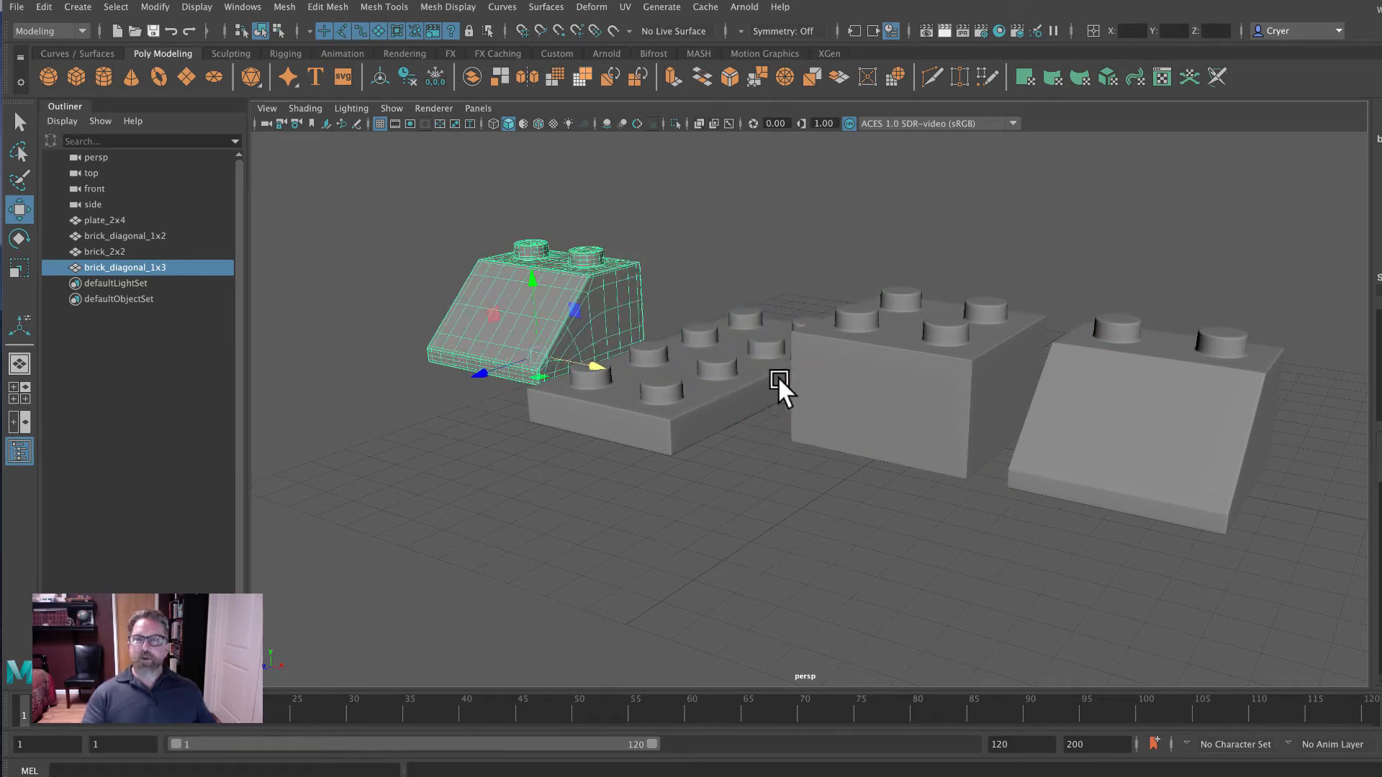
alt+right_drag(778, 376, 1021, 425)
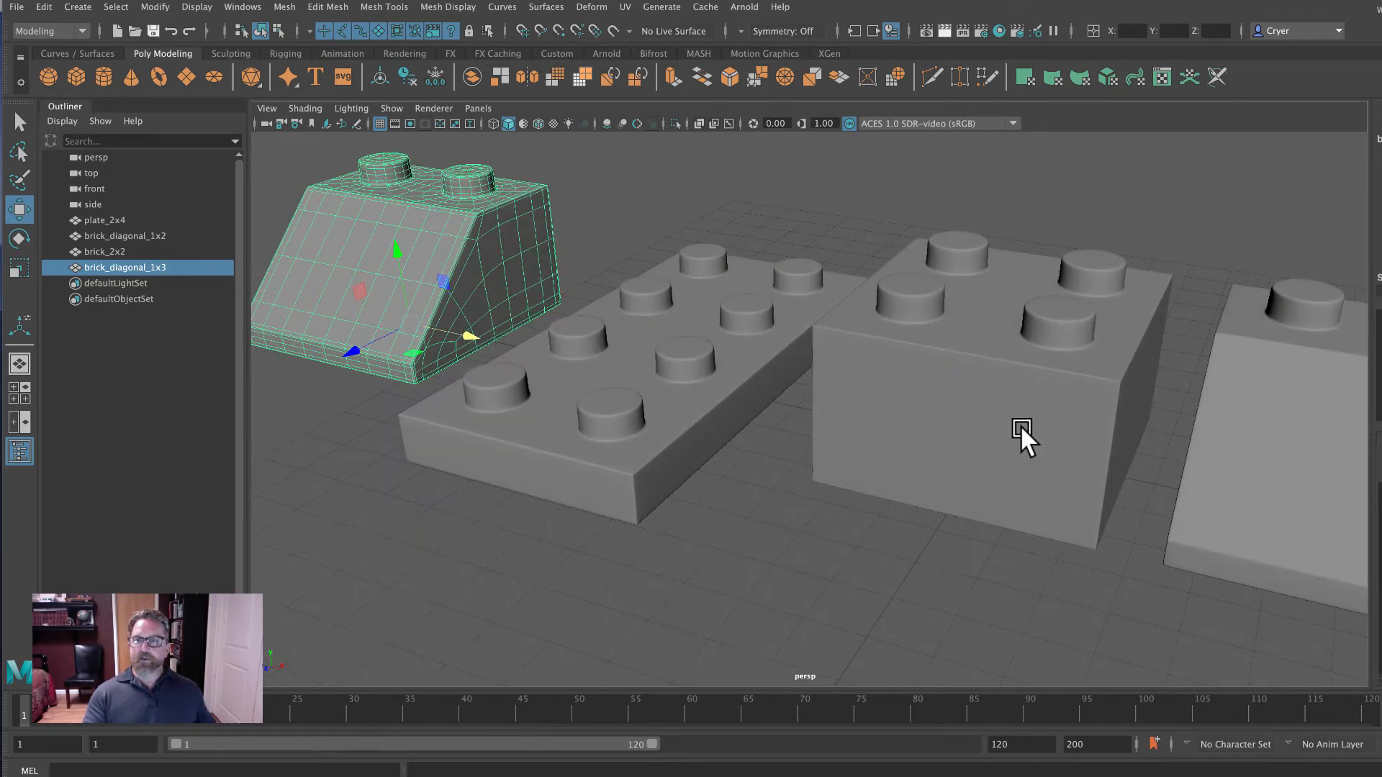
key(x)
drag(461, 345, 668, 386)
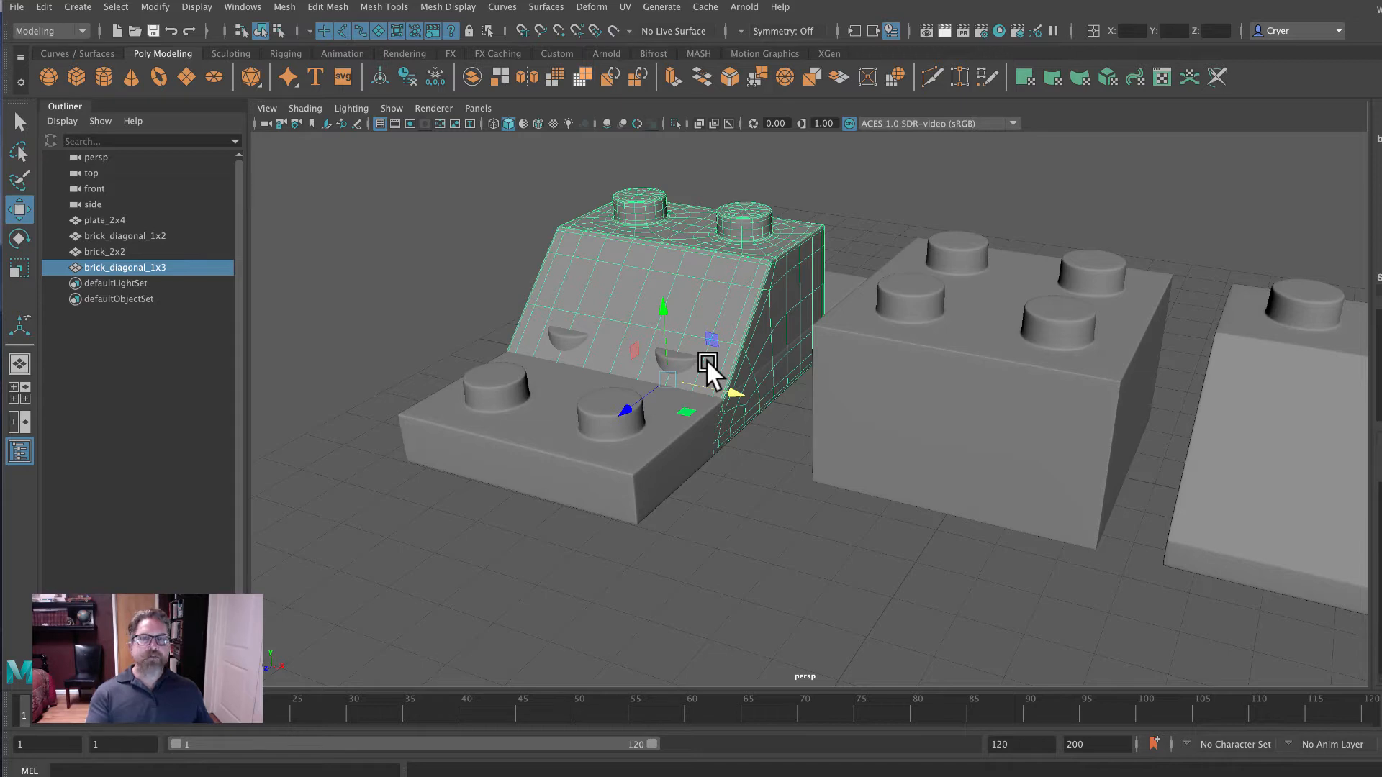
Switch between the single perspective view and the four-view layout, and zoom in on the bricks in the top view
key(space)
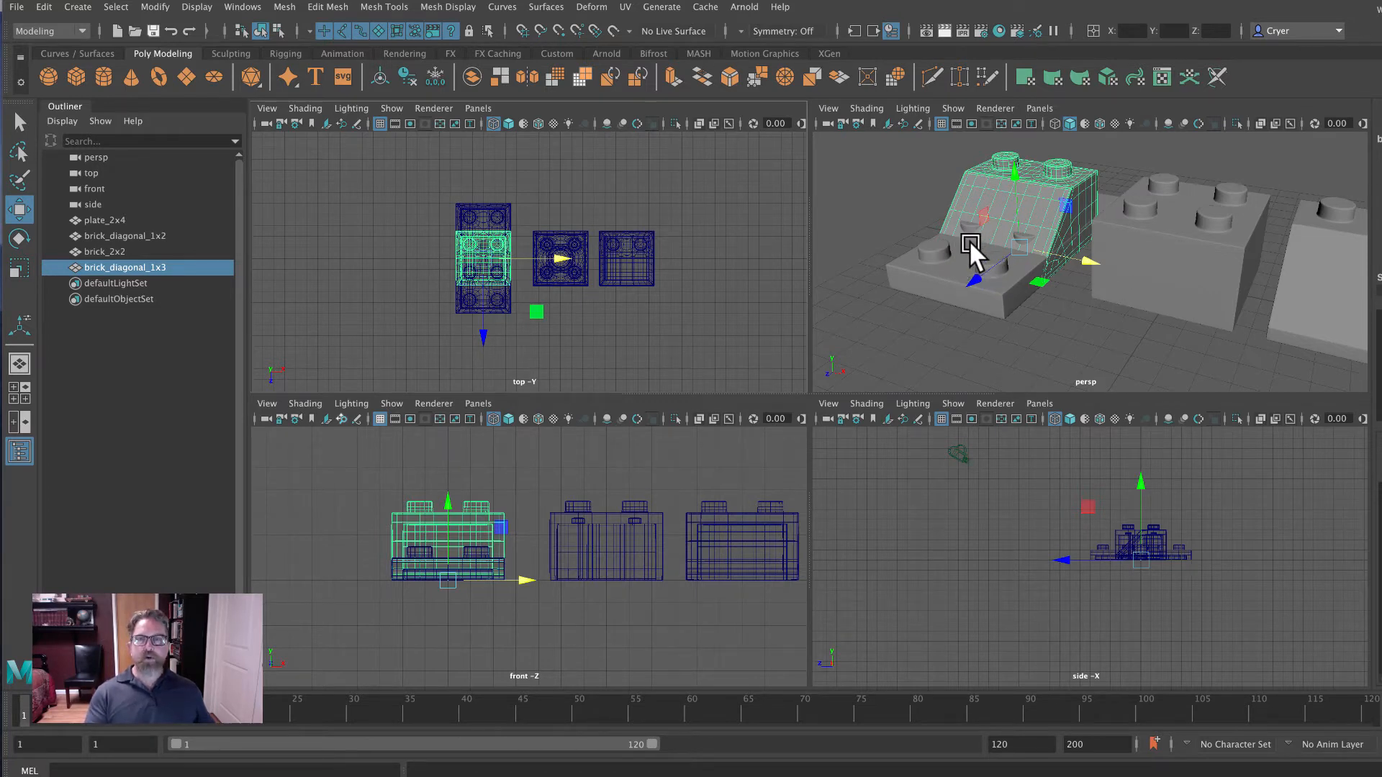
key(space)
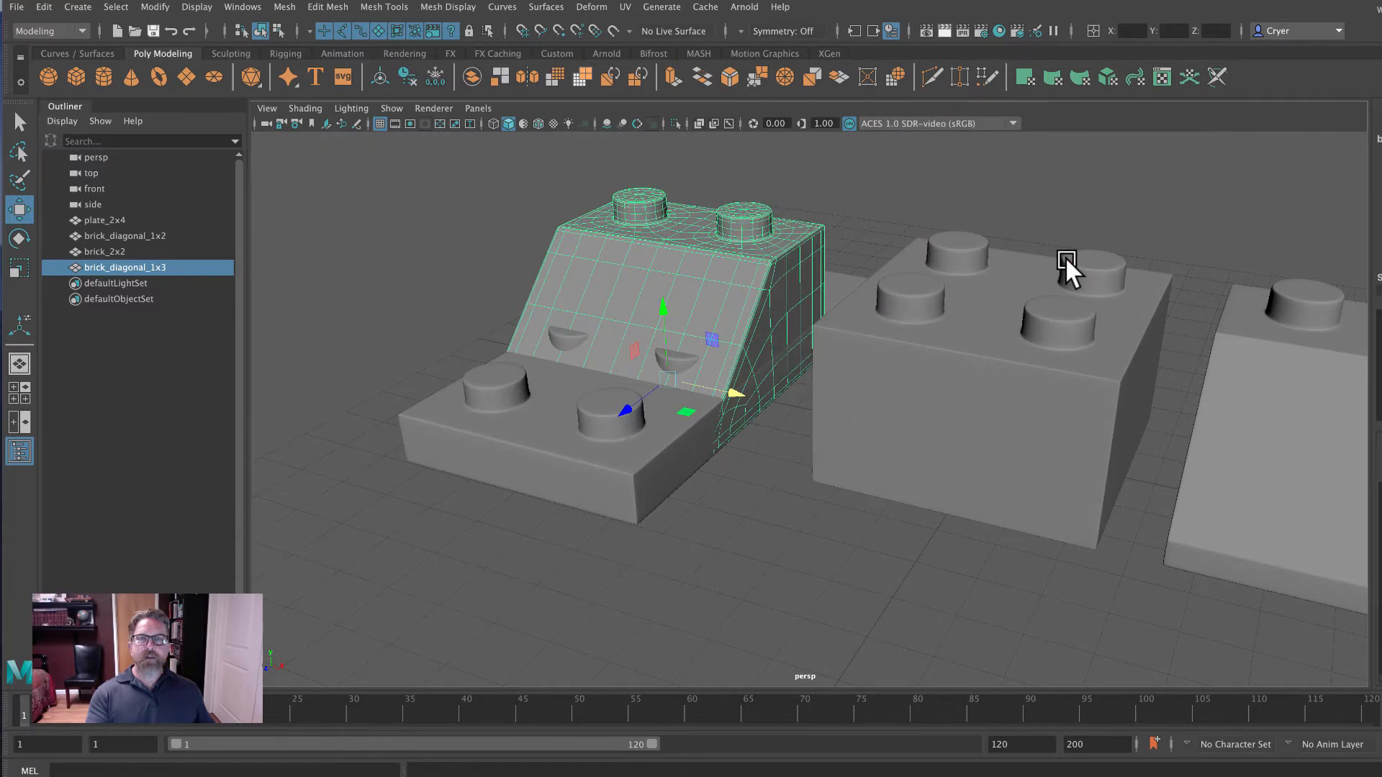
key(space)
key(space)
key(space)
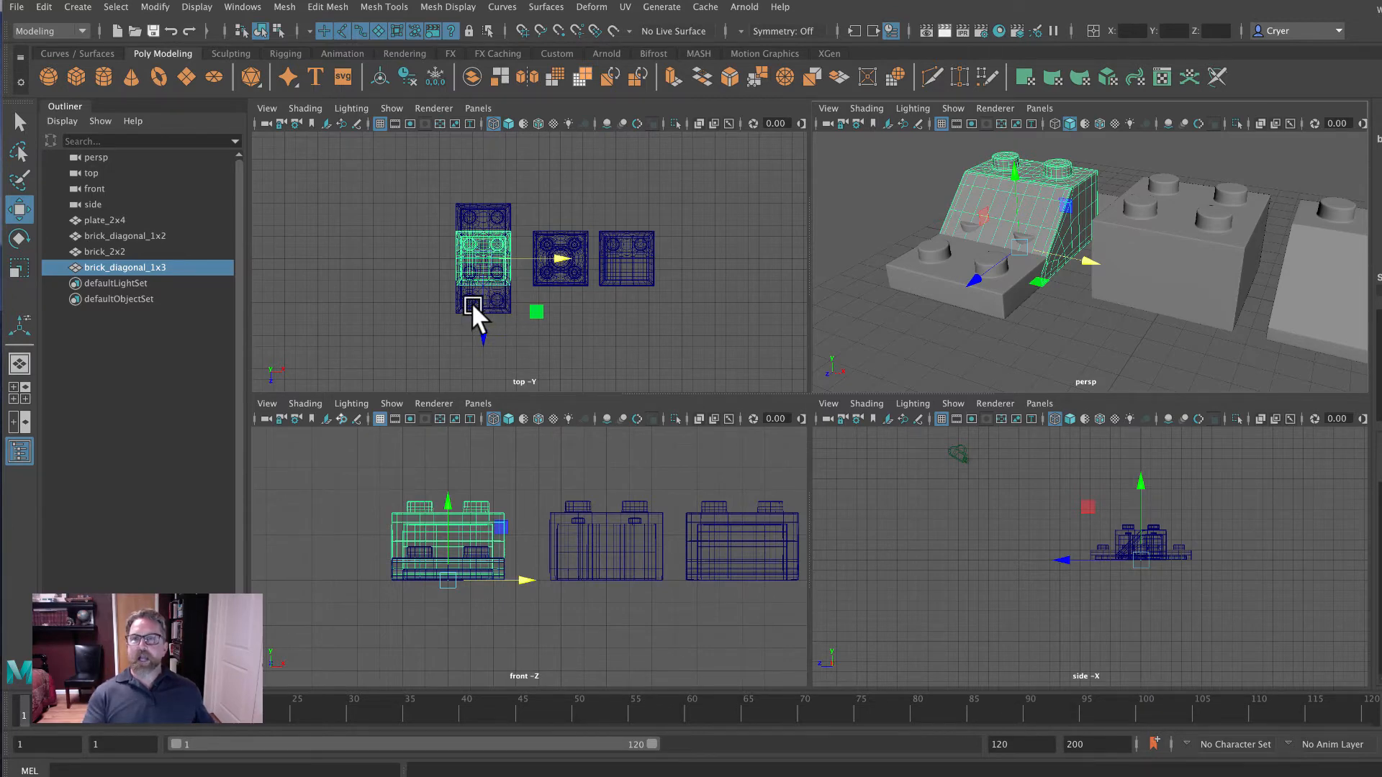
alt+right_drag(476, 304, 685, 323)
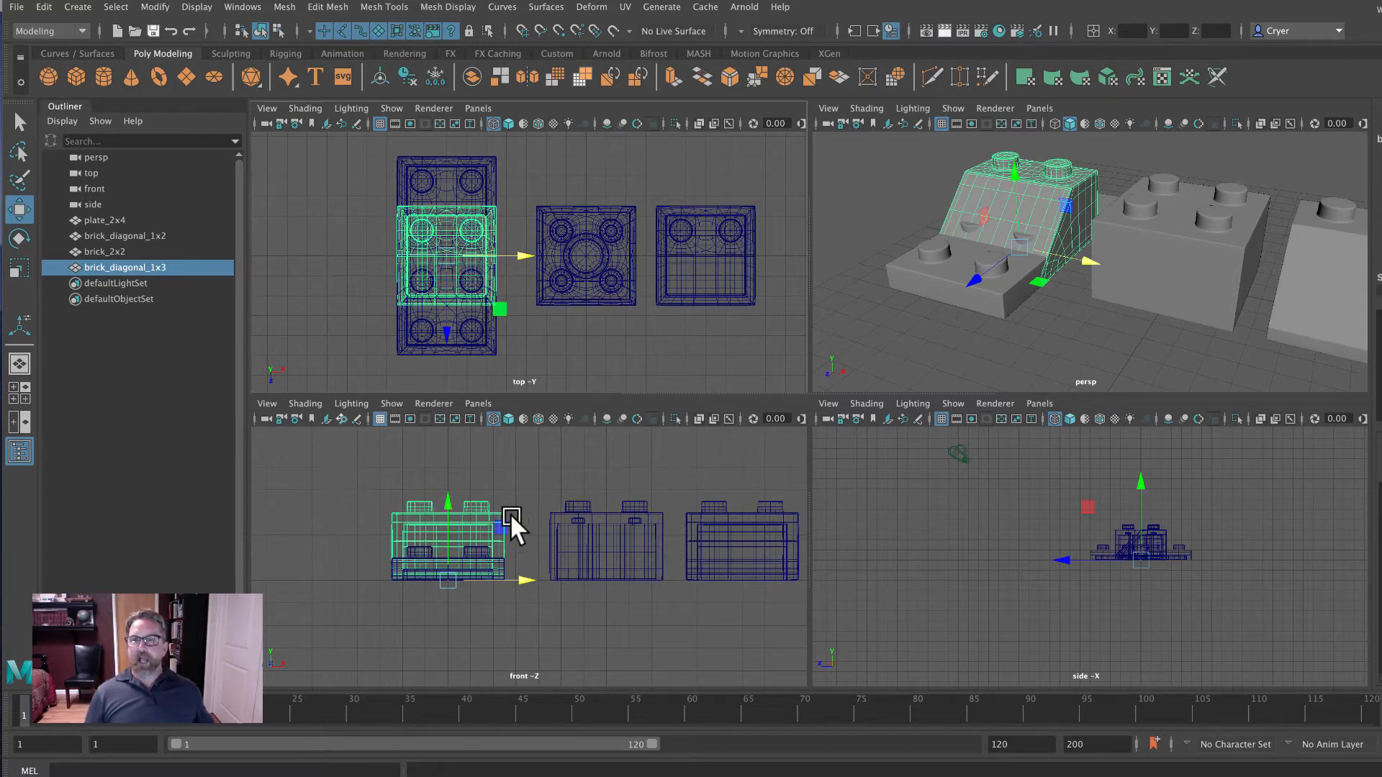
In the front view, raise the duplicated brick along Y with grid snapping onto the plate's body, to a Translate Y of 1
key(space)
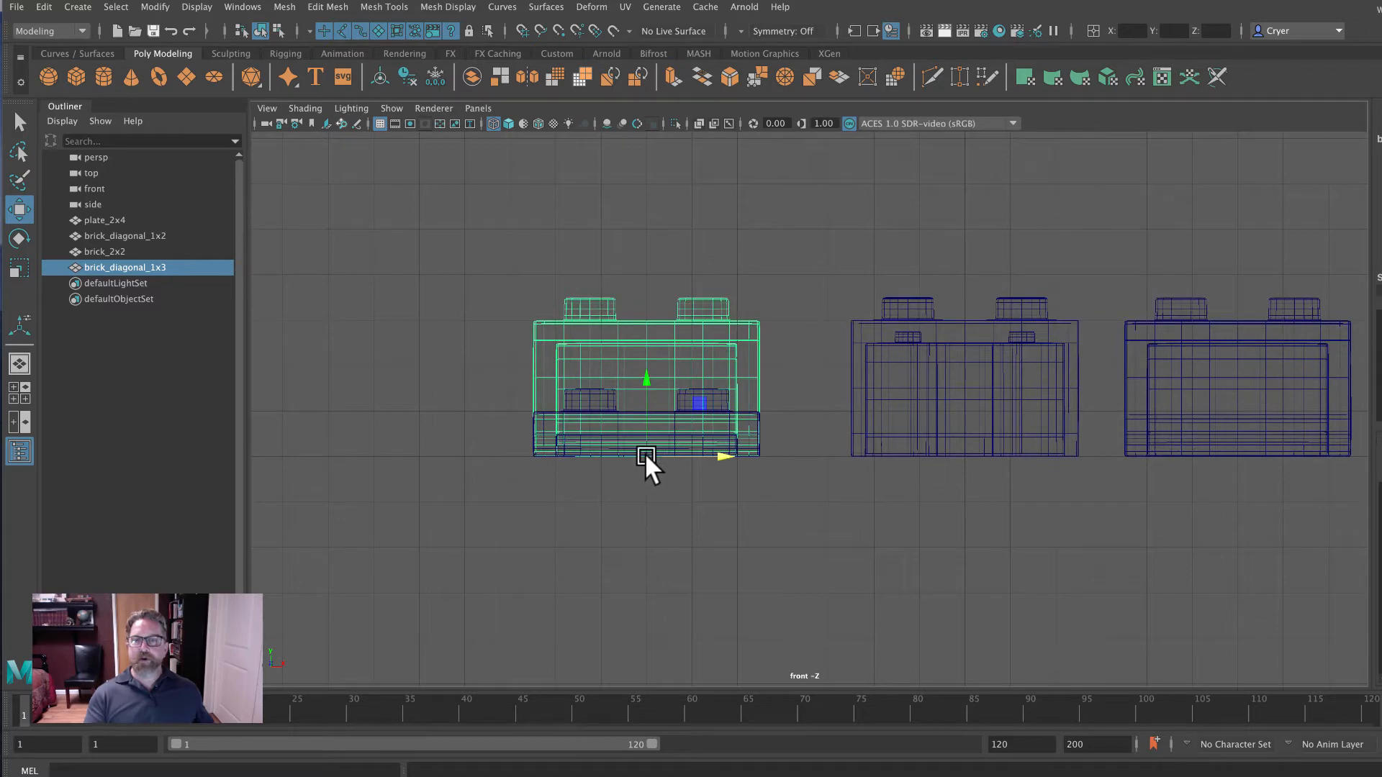
key(x)
drag(645, 453, 643, 409)
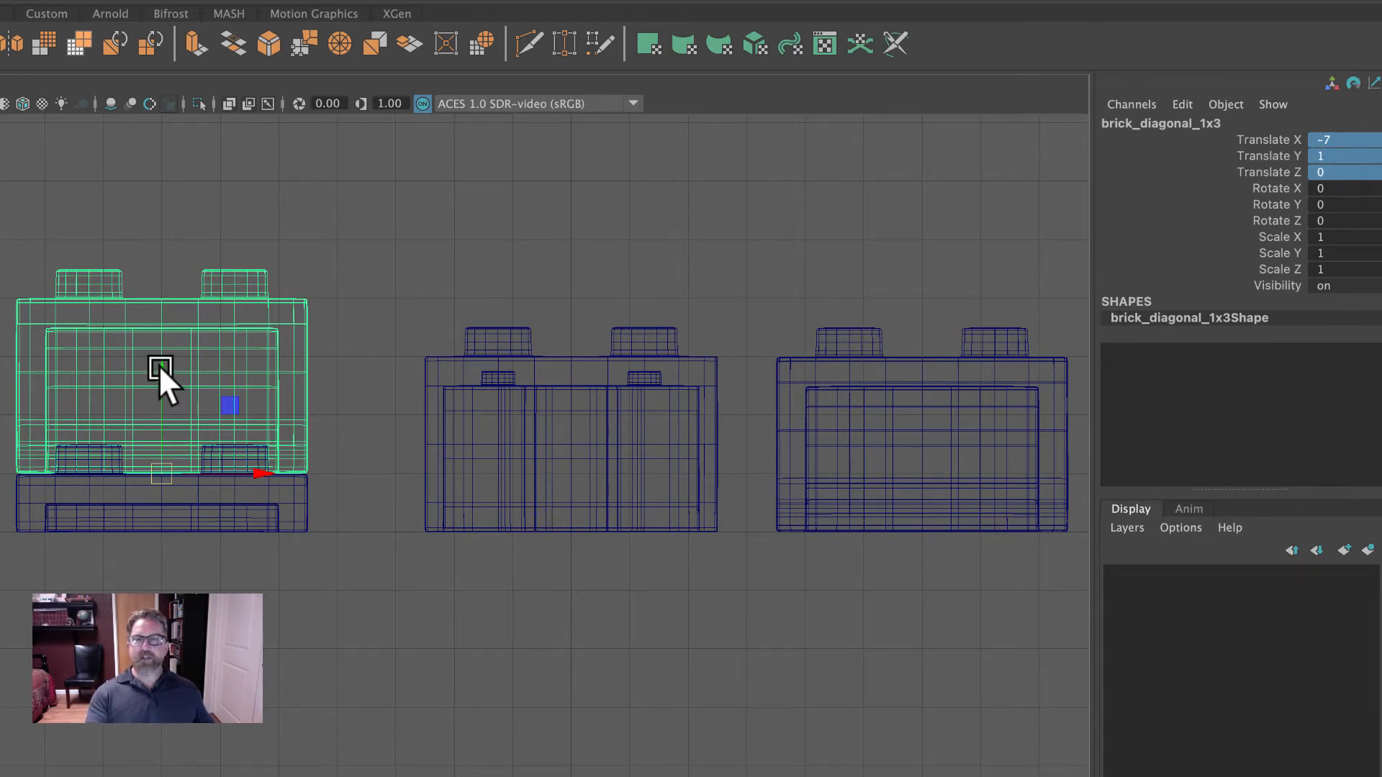
drag(159, 365, 243, 397)
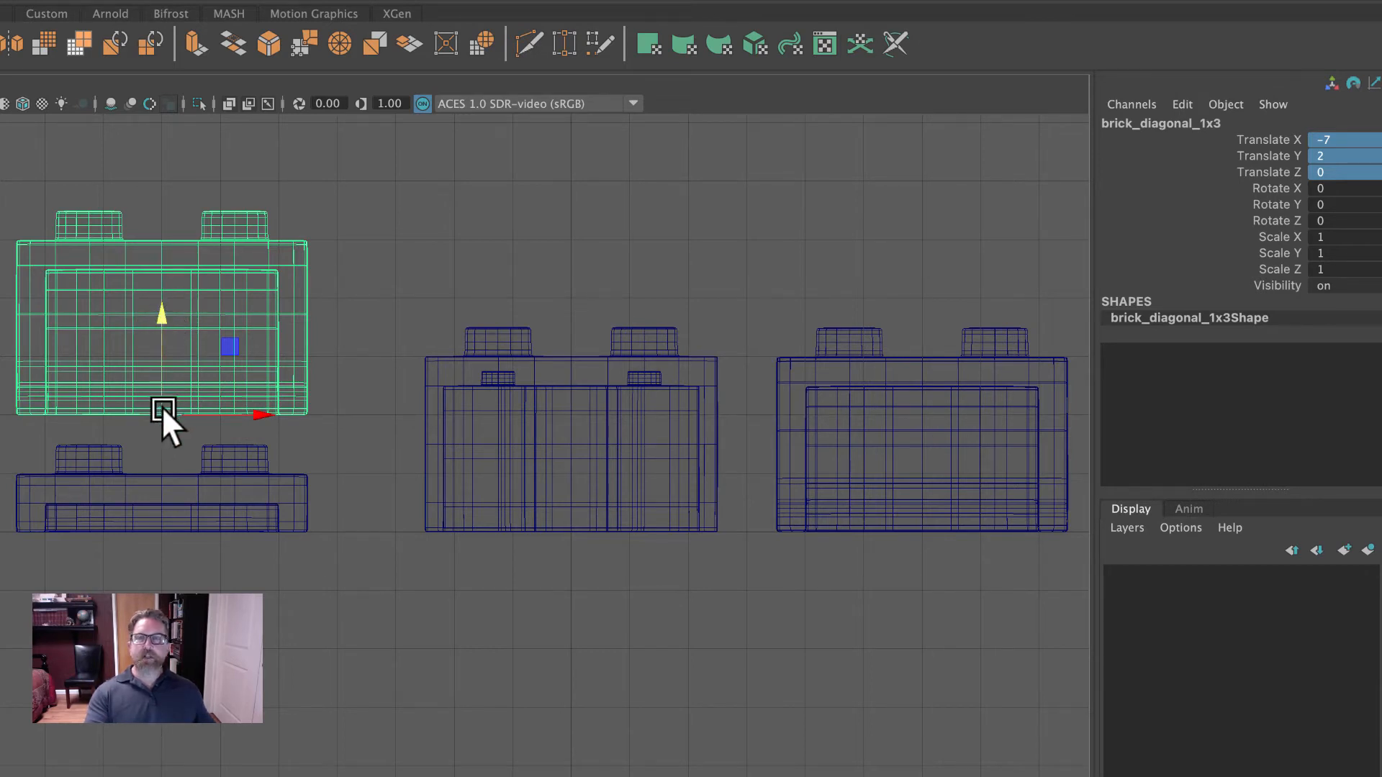
drag(162, 406, 178, 442)
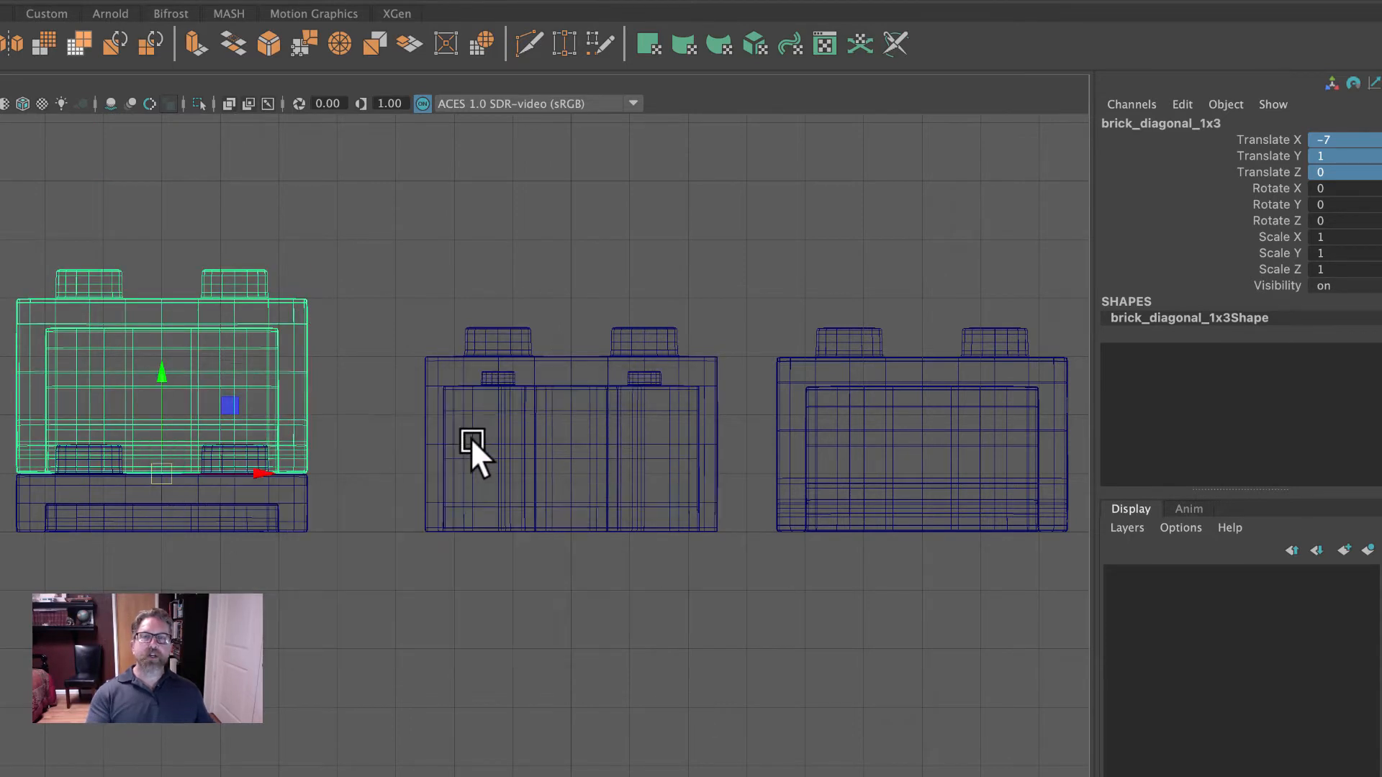
In the perspective view, try moving the duplicated brick along Z and freely from the manipulator's centre, undoing both moves
key(space)
alt+drag(403, 379, 244, 340)
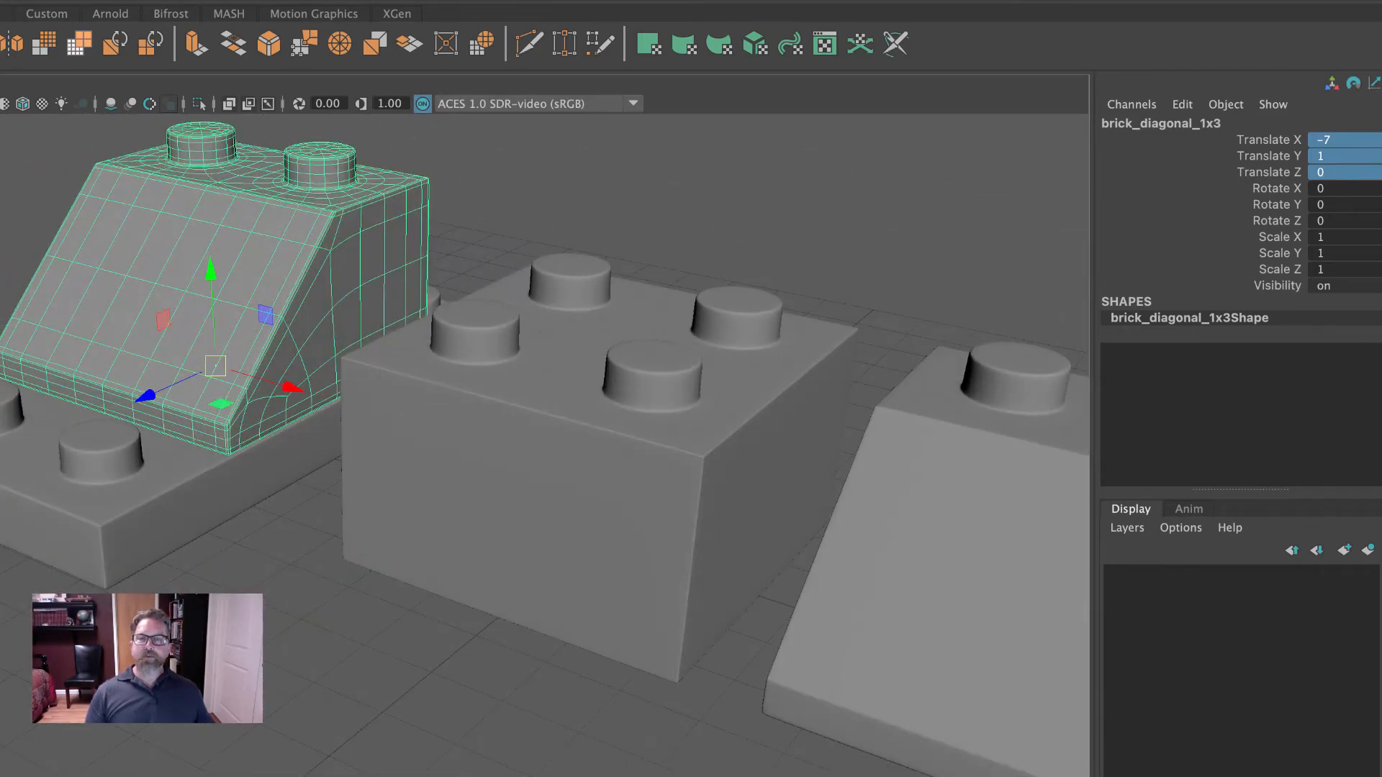
alt+drag(281, 481, 568, 591)
key(space)
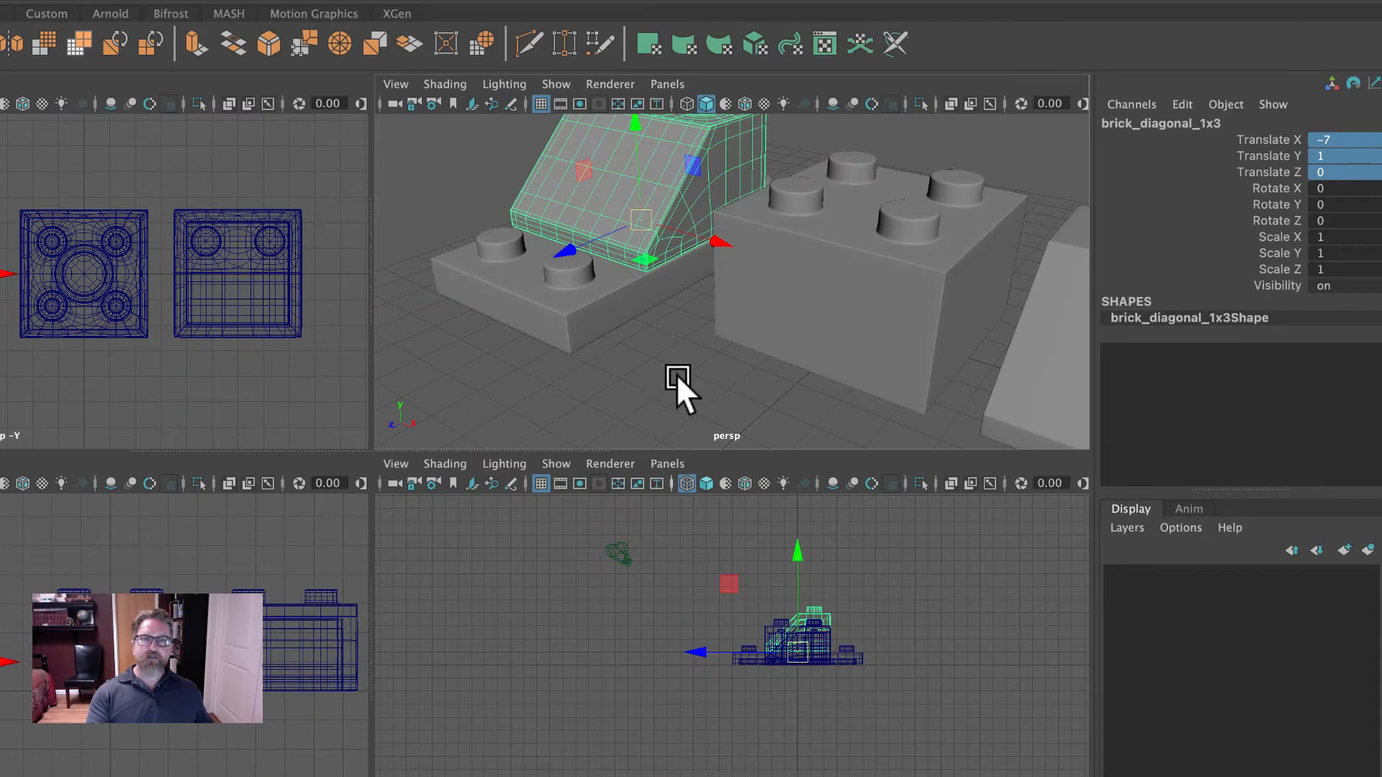
key(space)
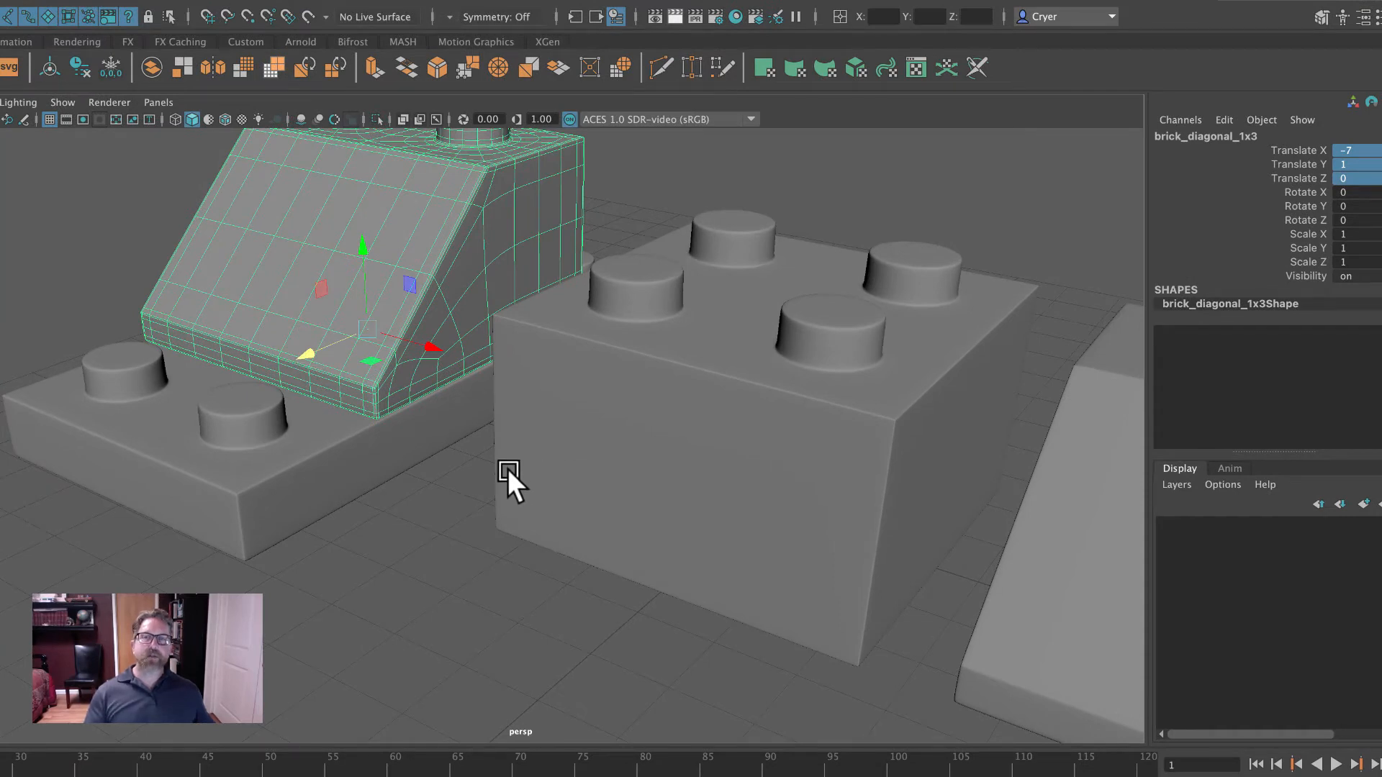
middle_drag(326, 370, 267, 363)
key(ctrl+z)
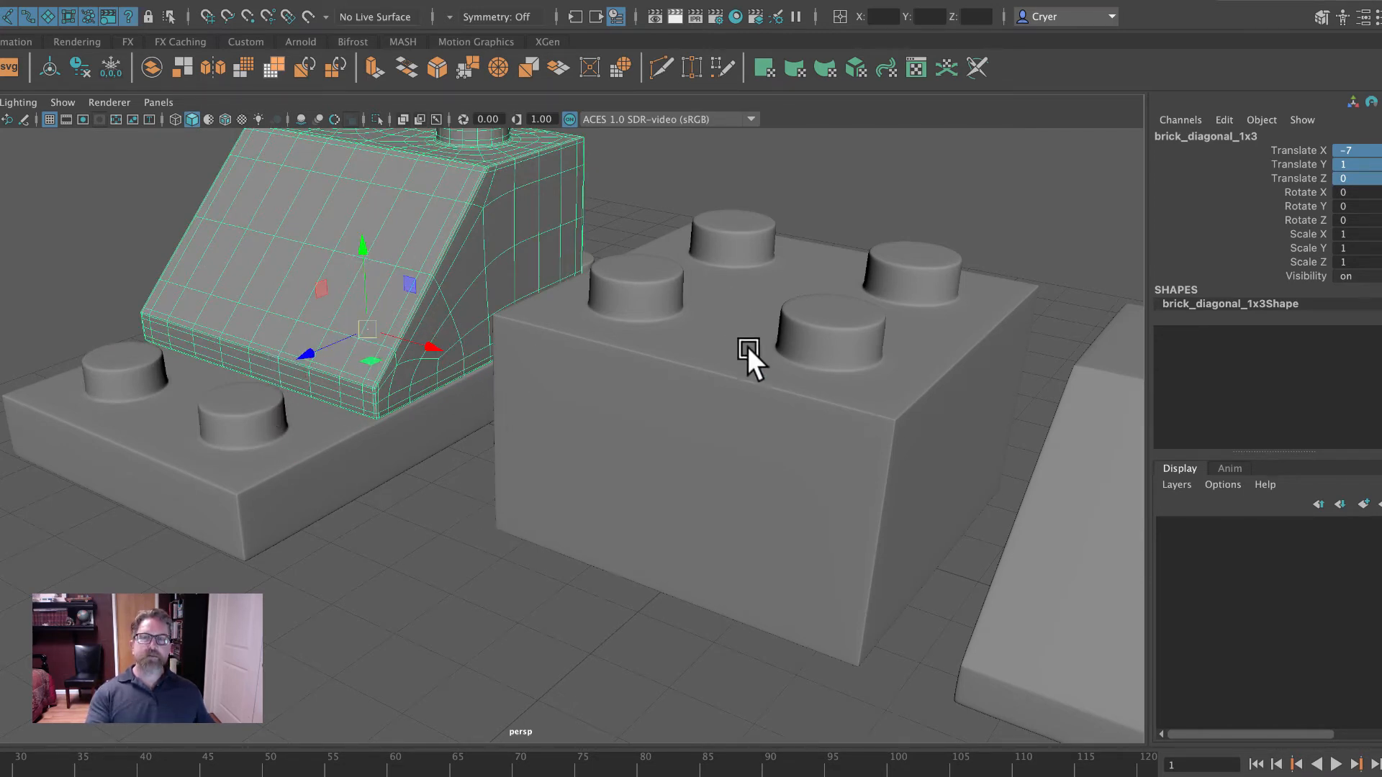
middle_drag(368, 327, 362, 369)
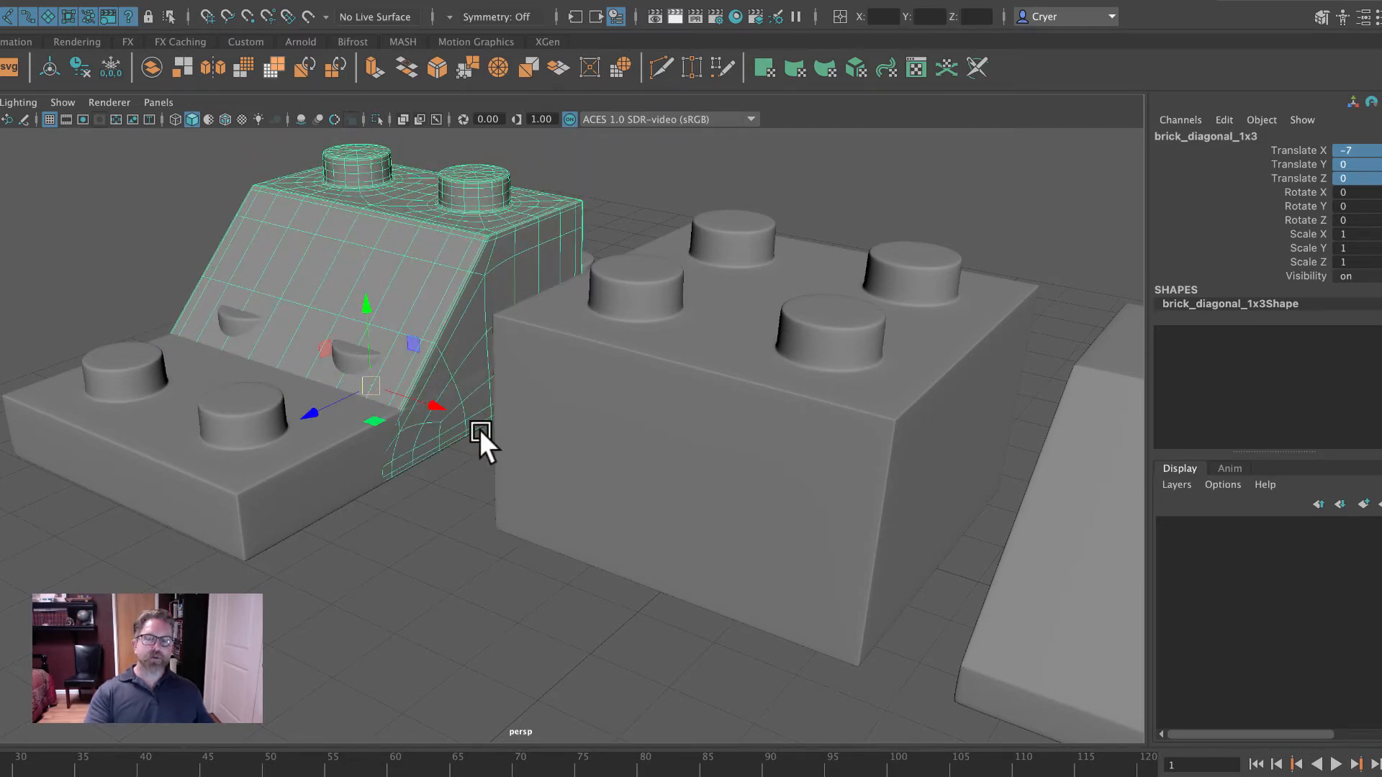
key(ctrl+z)
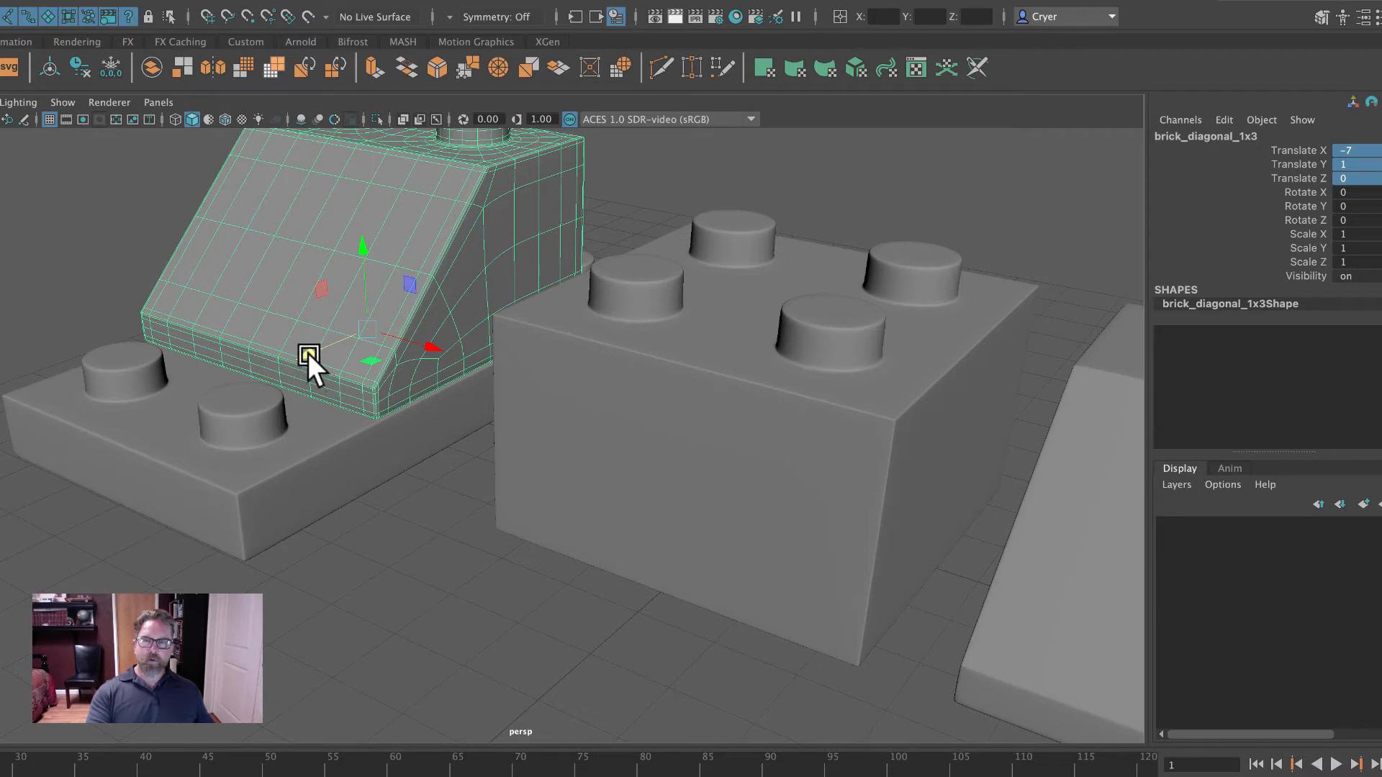
Move the duplicated brick along Z with grid snapping to a Translate Z of 3, finishing in the side view with wireframe display
mouse_move(316, 356)
mouse_down()
mouse_move(244, 386)
mouse_move(311, 361)
mouse_up()
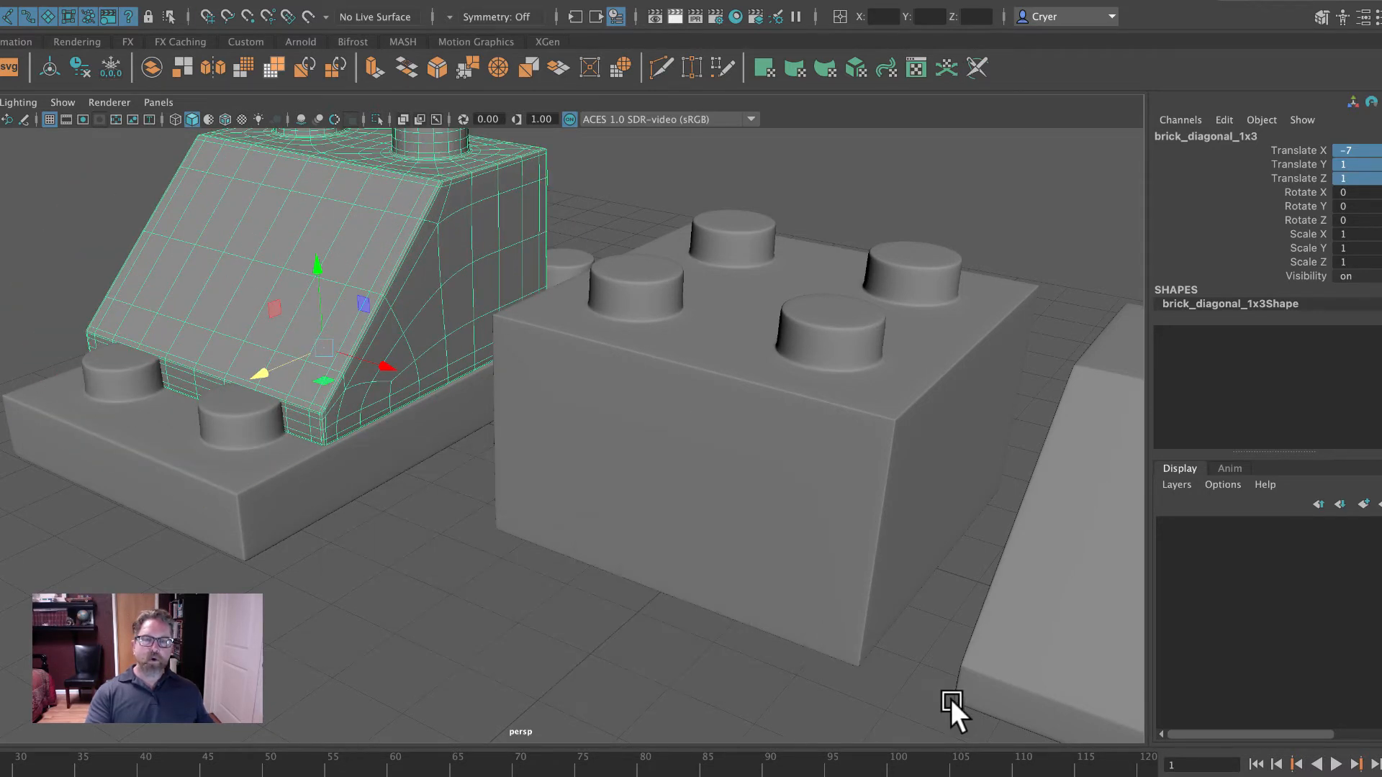
key(space)
key(space)
ctrl+alt+drag(471, 351, 638, 486)
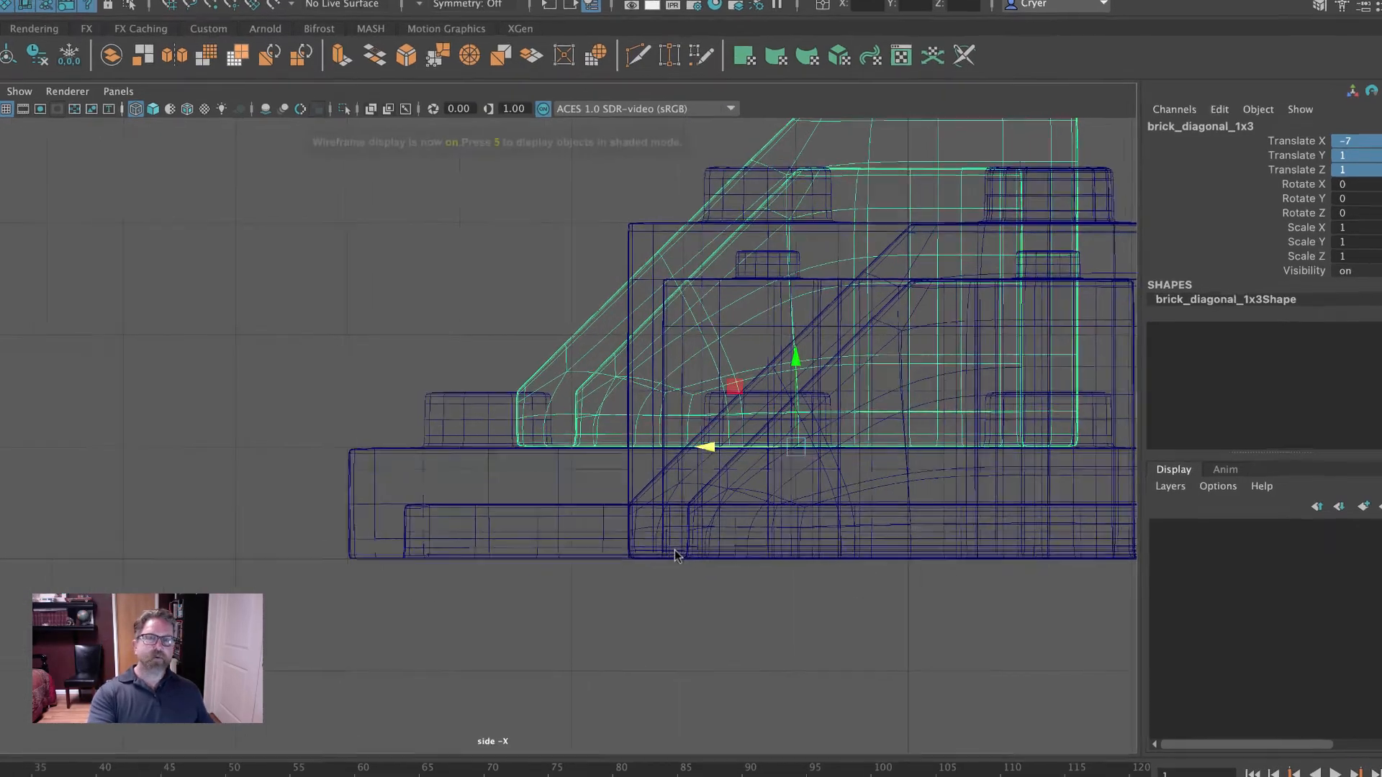
key(4)
key(5)
key(4)
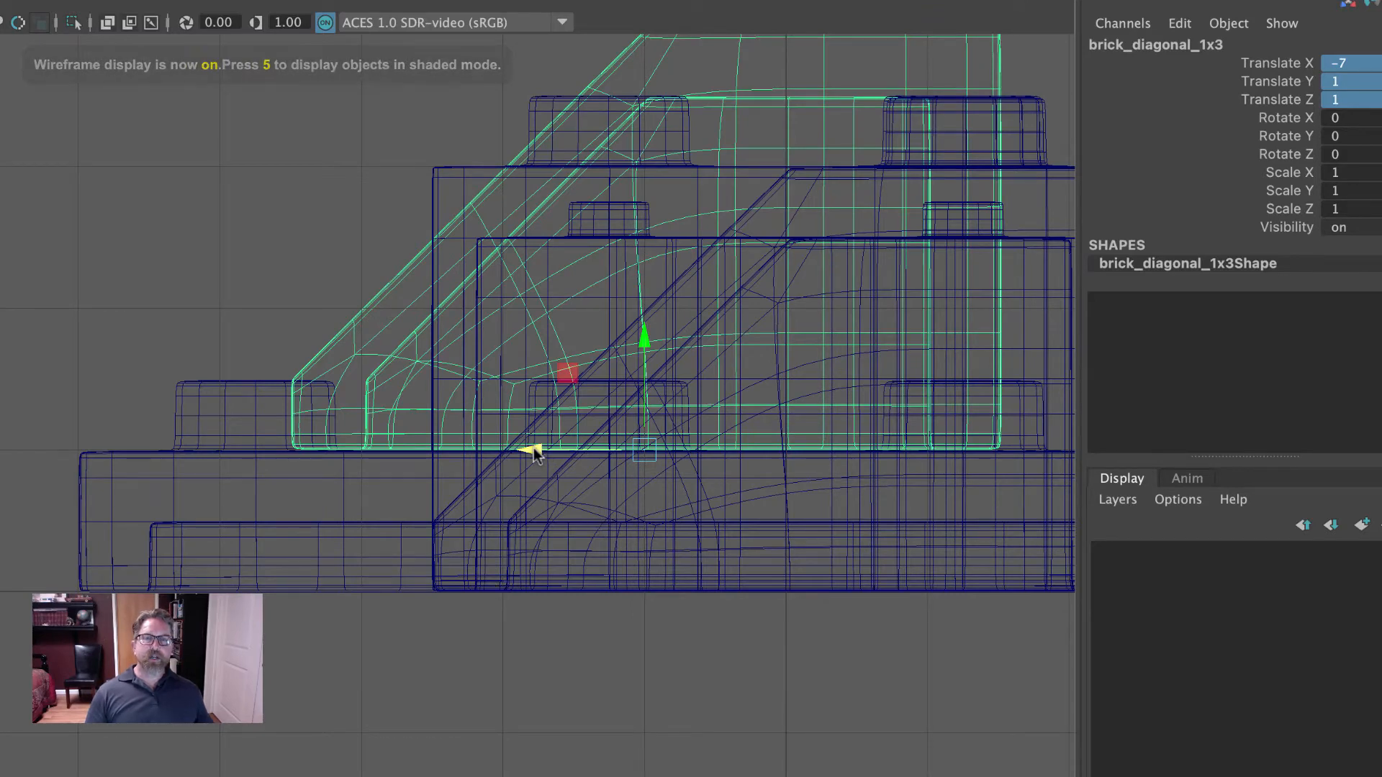
drag(534, 447, 405, 453)
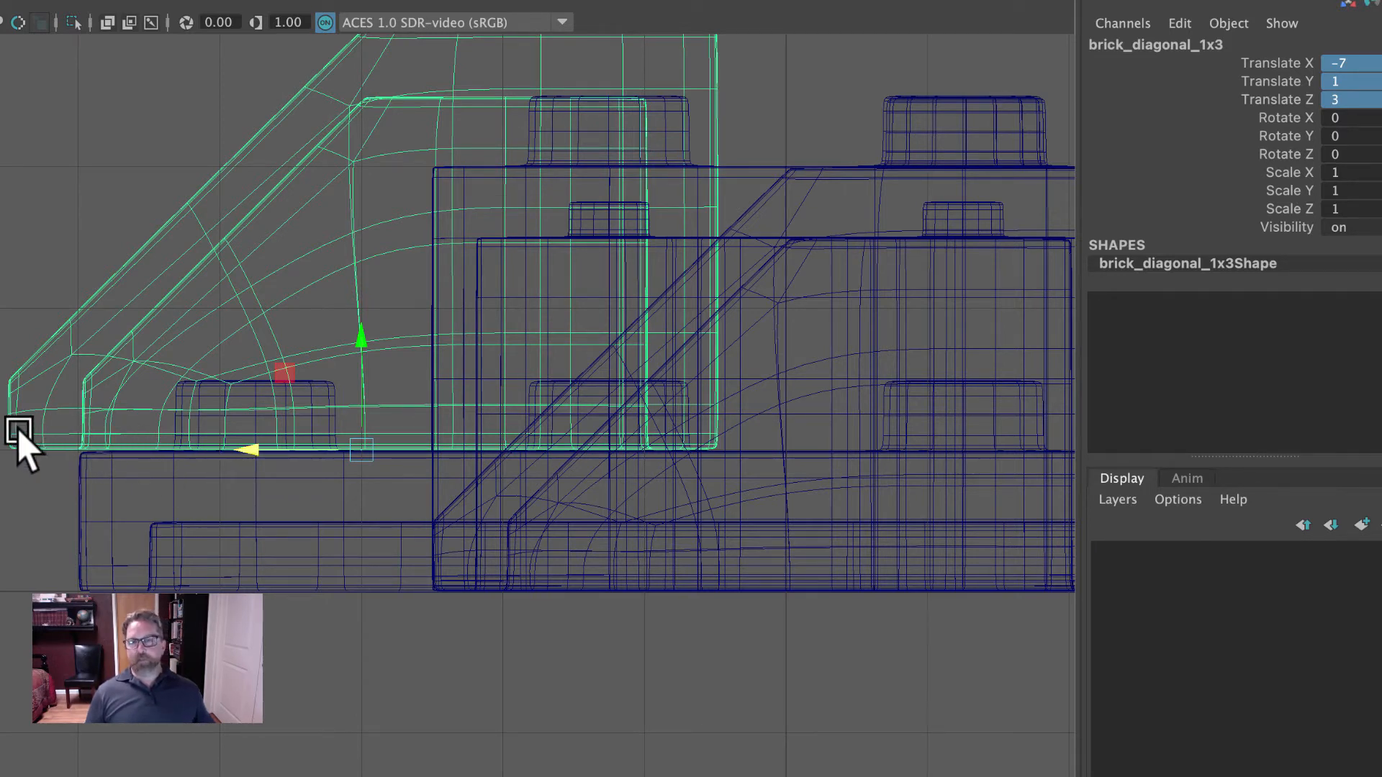
Set the duplicated diagonal brick's Translate Z to 2.5 so it aligns with the plate's edge, and return to the perspective view
drag(245, 452, 361, 451)
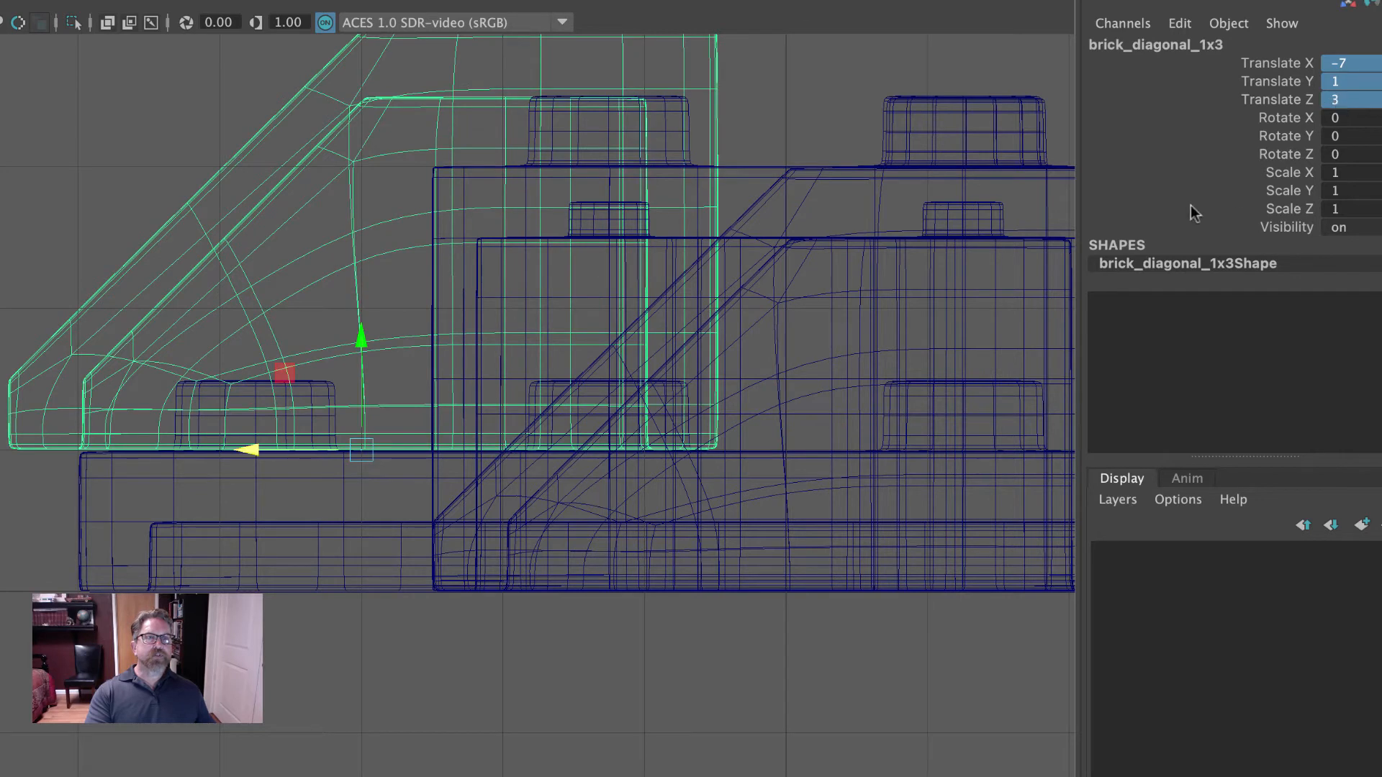
drag(248, 451, 463, 457)
click(1375, 101)
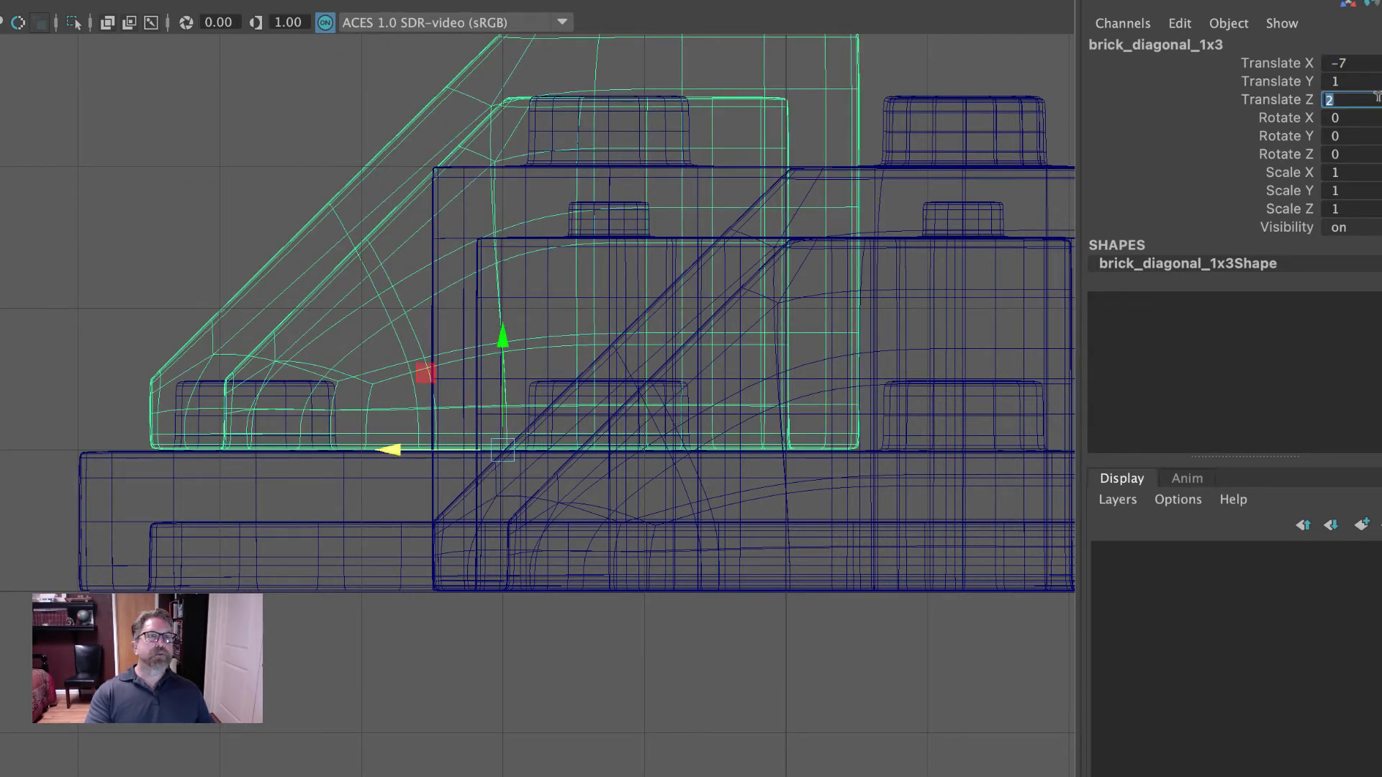
text(.5)
key(Return)
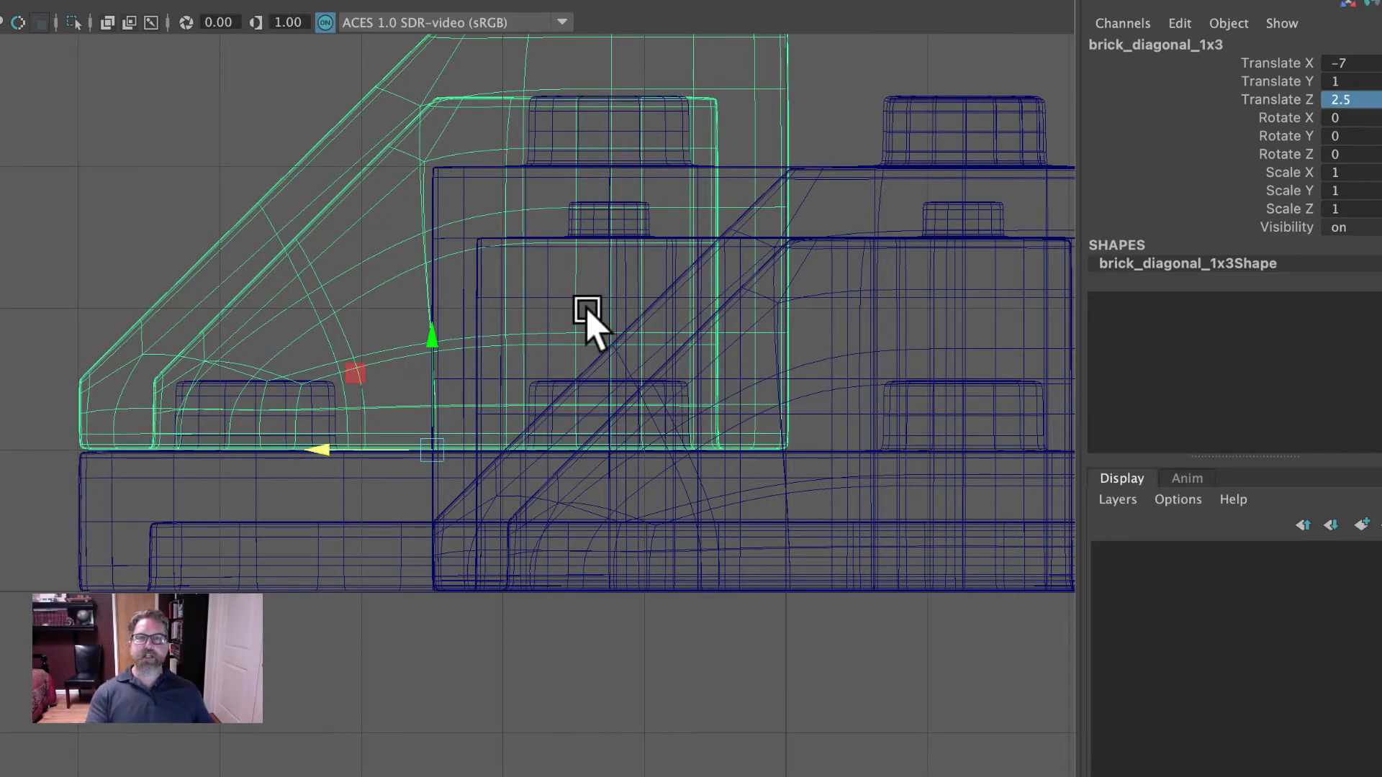
key(space)
key(space)
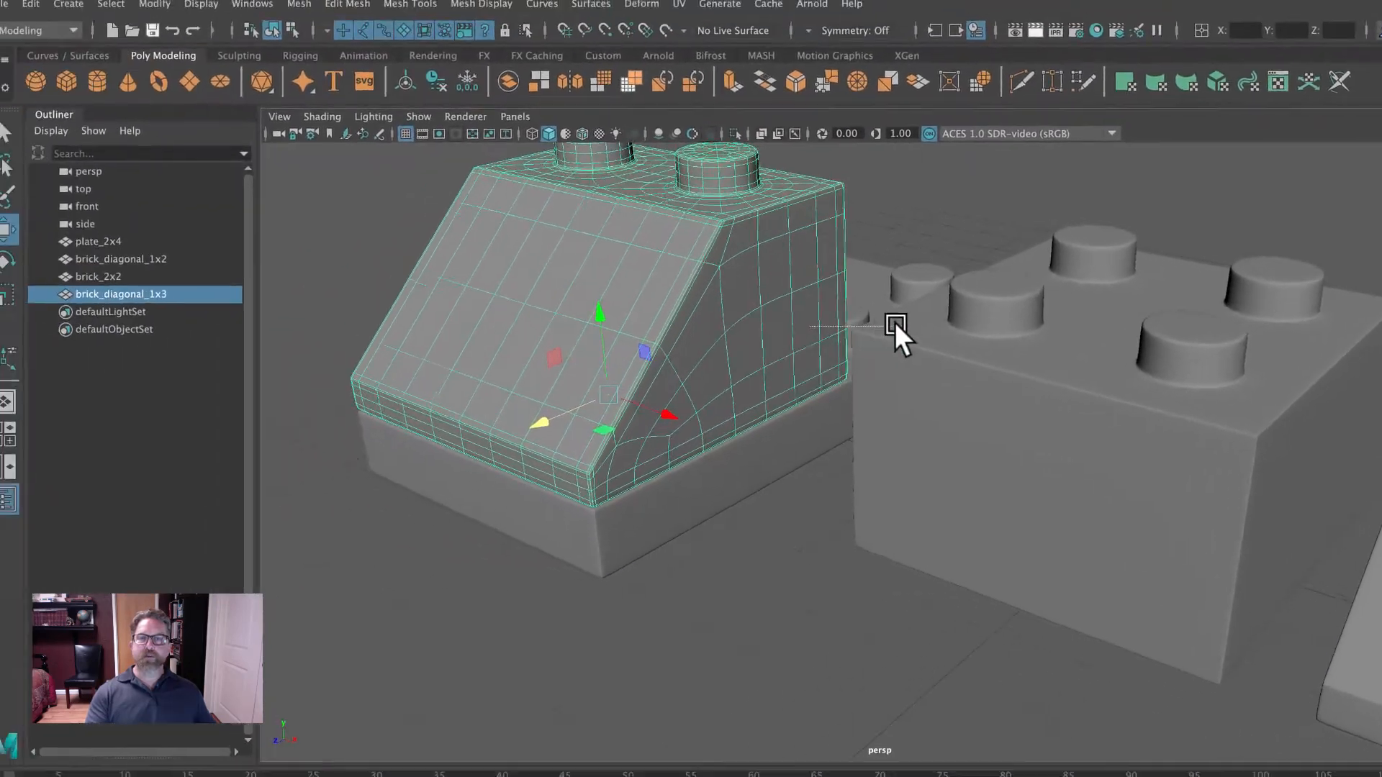
Duplicate the diagonal brick on the plate and move the copy back along Z with grid snapping to a Translate Z of -3
drag(897, 326, 814, 330)
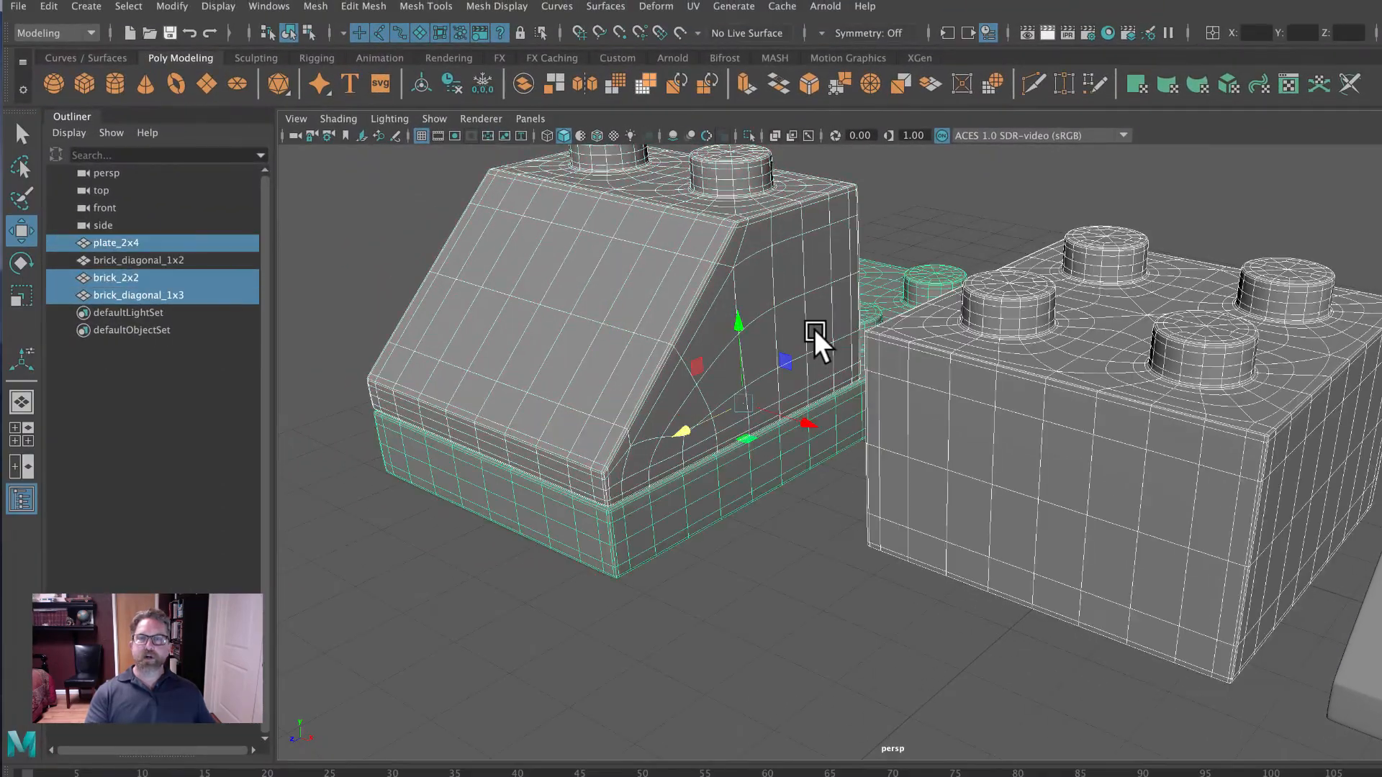
click(818, 539)
mouse_move(771, 478)
alt+mouse_down()
mouse_move(938, 459)
mouse_move(766, 462)
alt+mouse_up()
click(672, 338)
alt+right_drag(1034, 415, 917, 409)
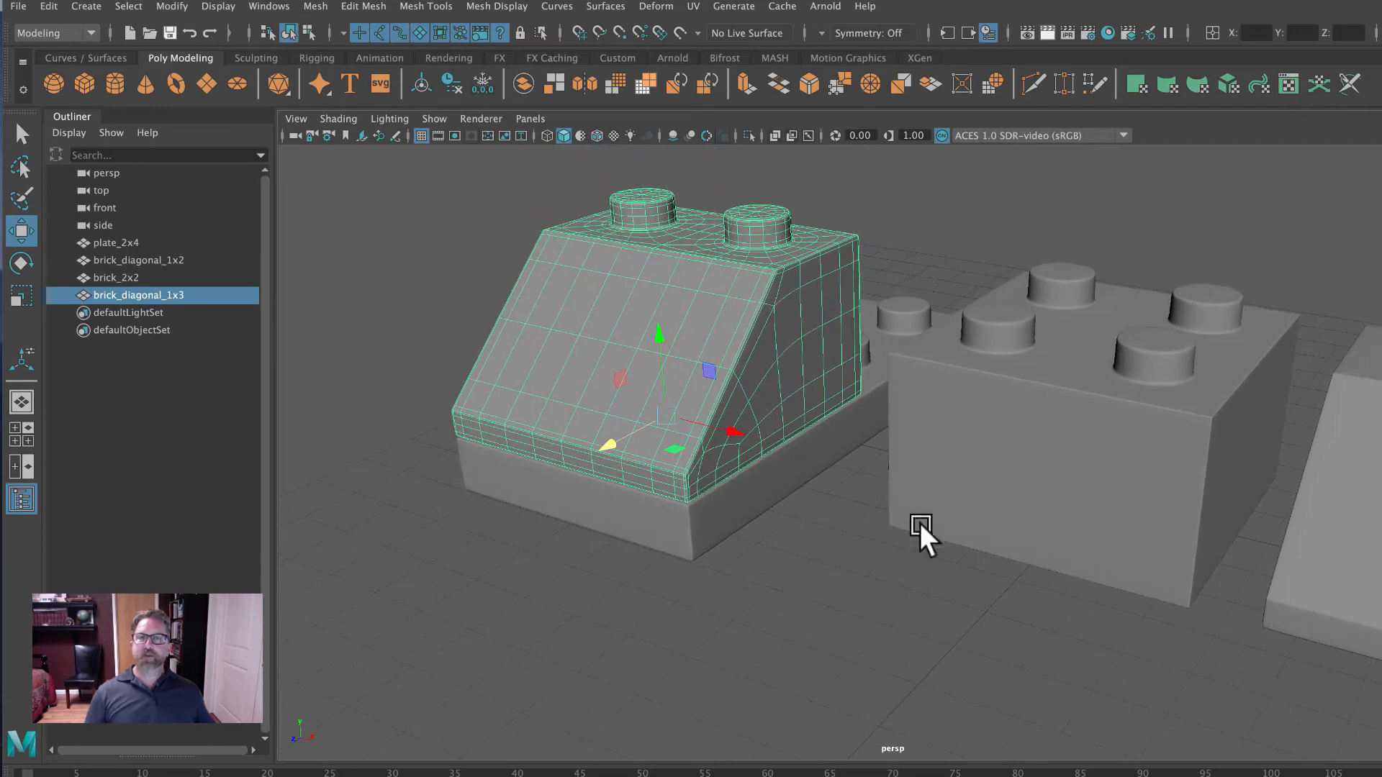
click(49, 7)
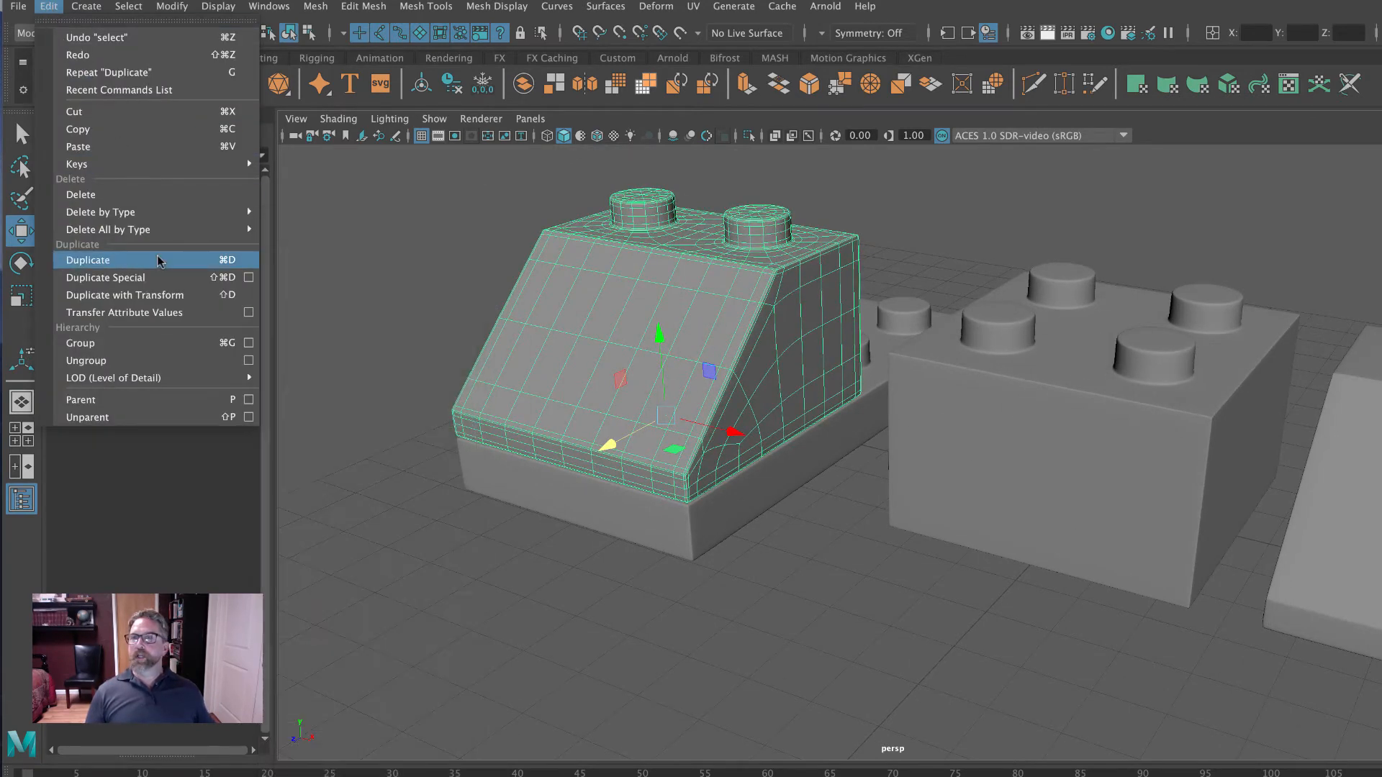
click(158, 260)
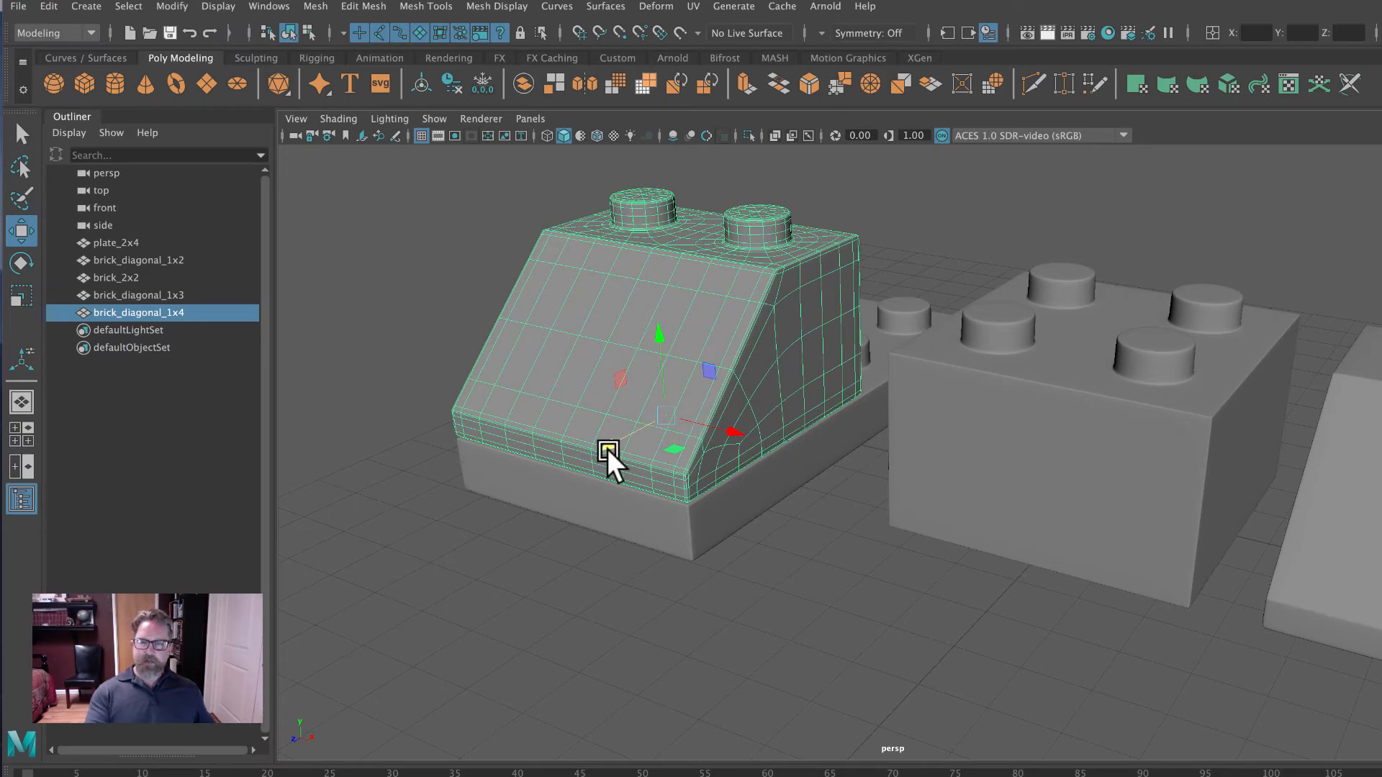
drag(608, 452, 828, 317)
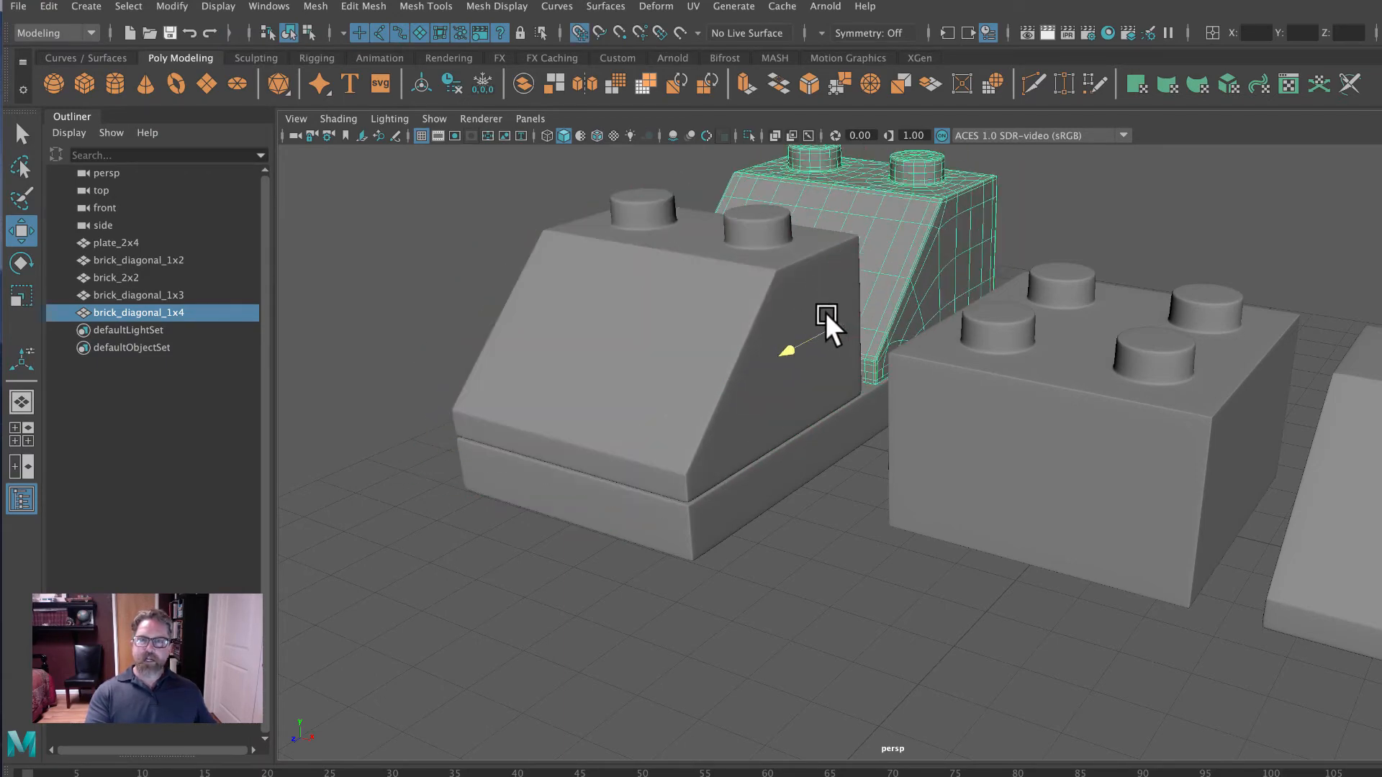
Set the second diagonal copy's Translate Z to -2.5 to line it up with the plate's other end, and deselect it
alt+drag(539, 370, 650, 378)
alt+middle_drag(750, 363, 901, 346)
alt+drag(901, 346, 845, 358)
alt+right_drag(755, 362, 965, 370)
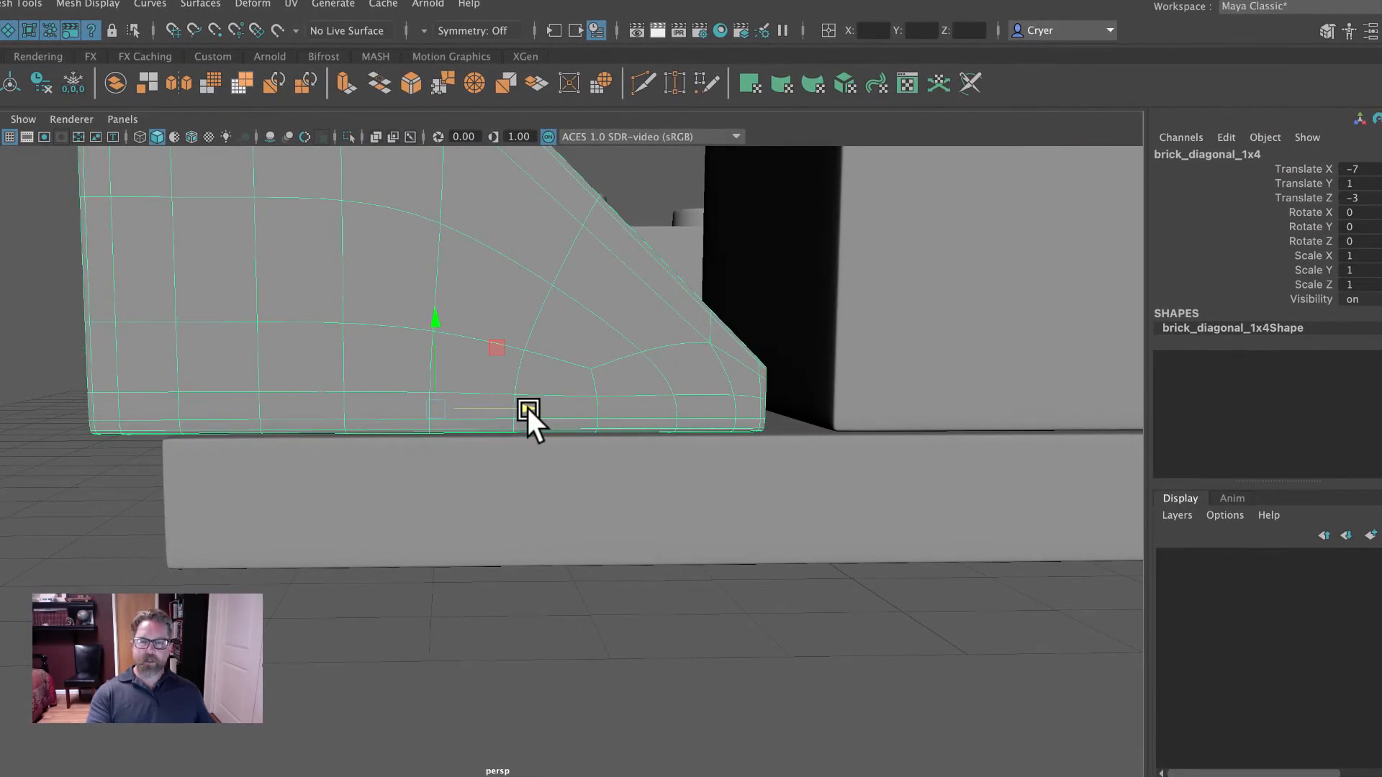
mouse_move(525, 406)
mouse_down()
mouse_move(553, 406)
mouse_move(462, 399)
mouse_move(520, 400)
mouse_up()
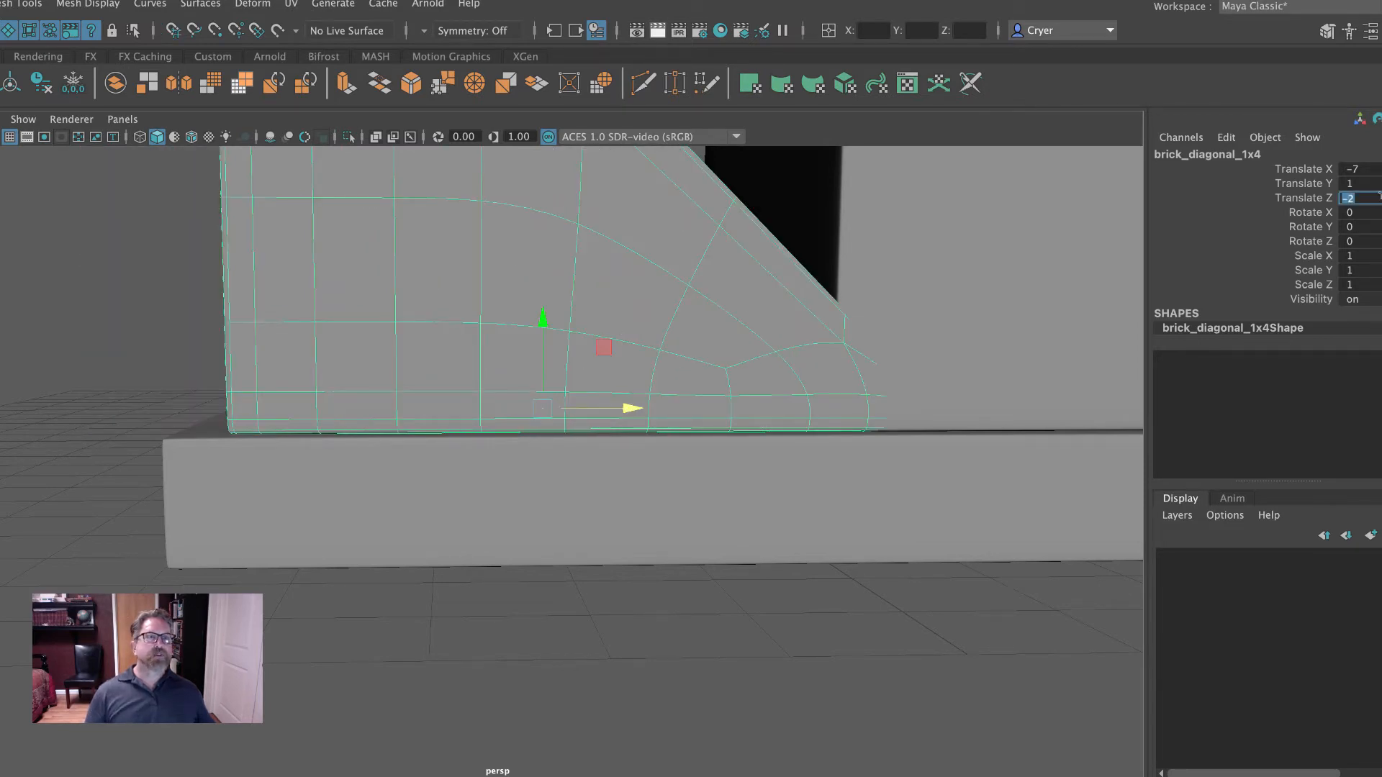
text(-)
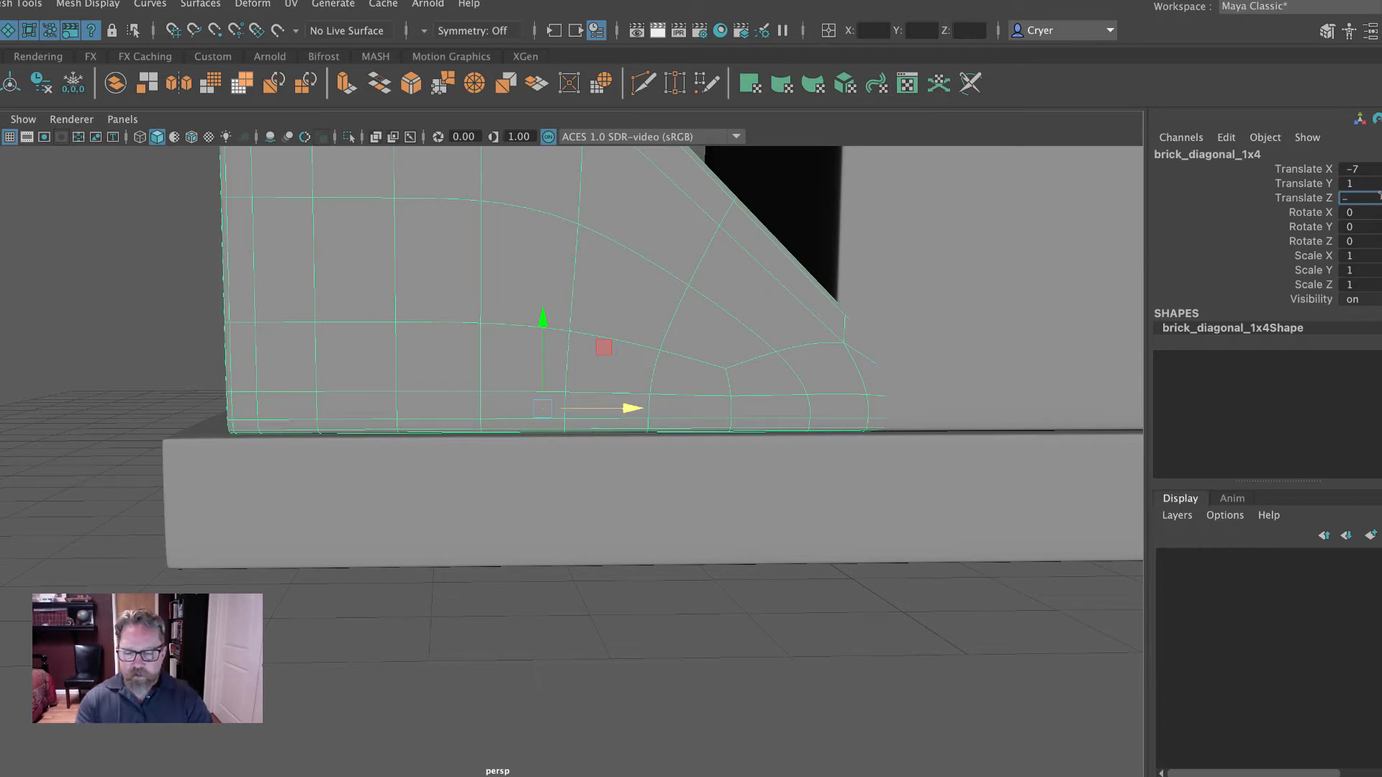
text(2.5)
key(Return)
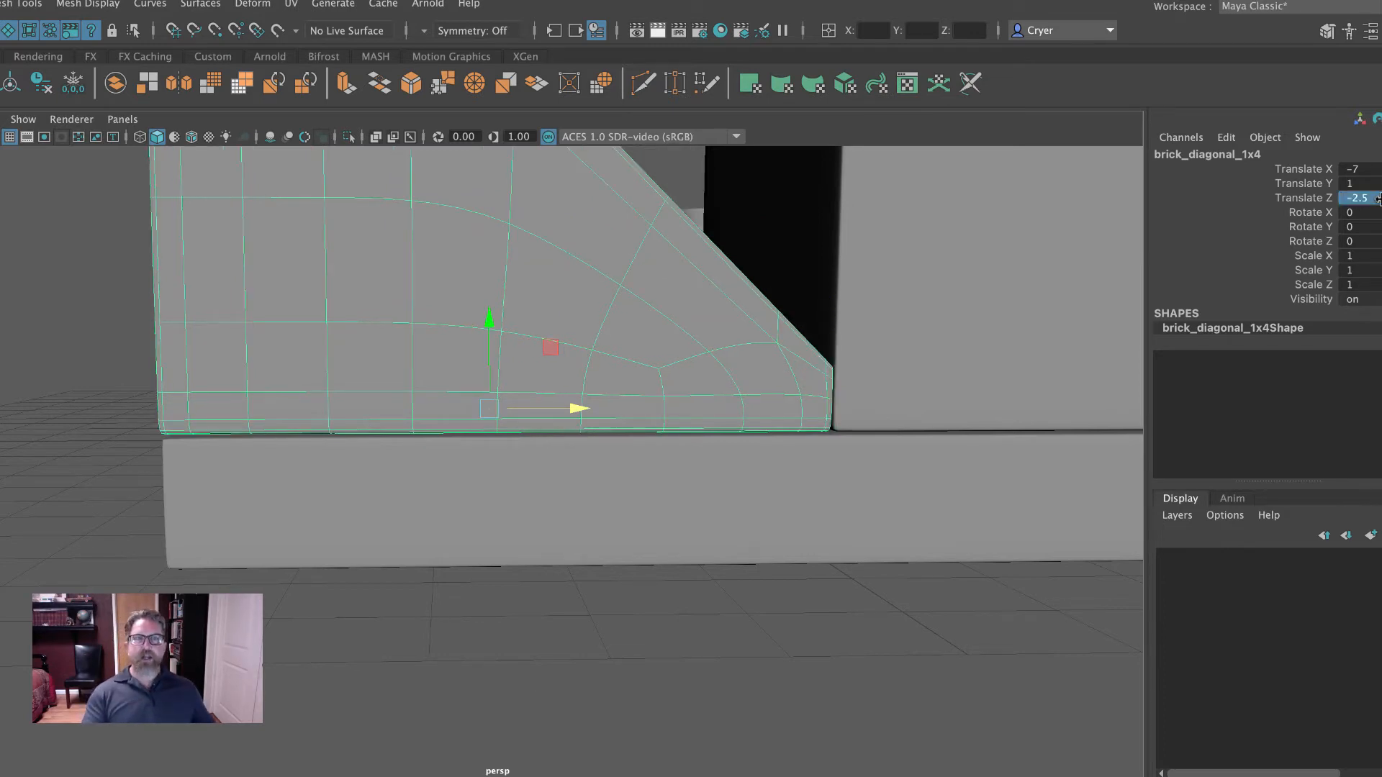
click(68, 421)
scroll(706, 426, down, 10)
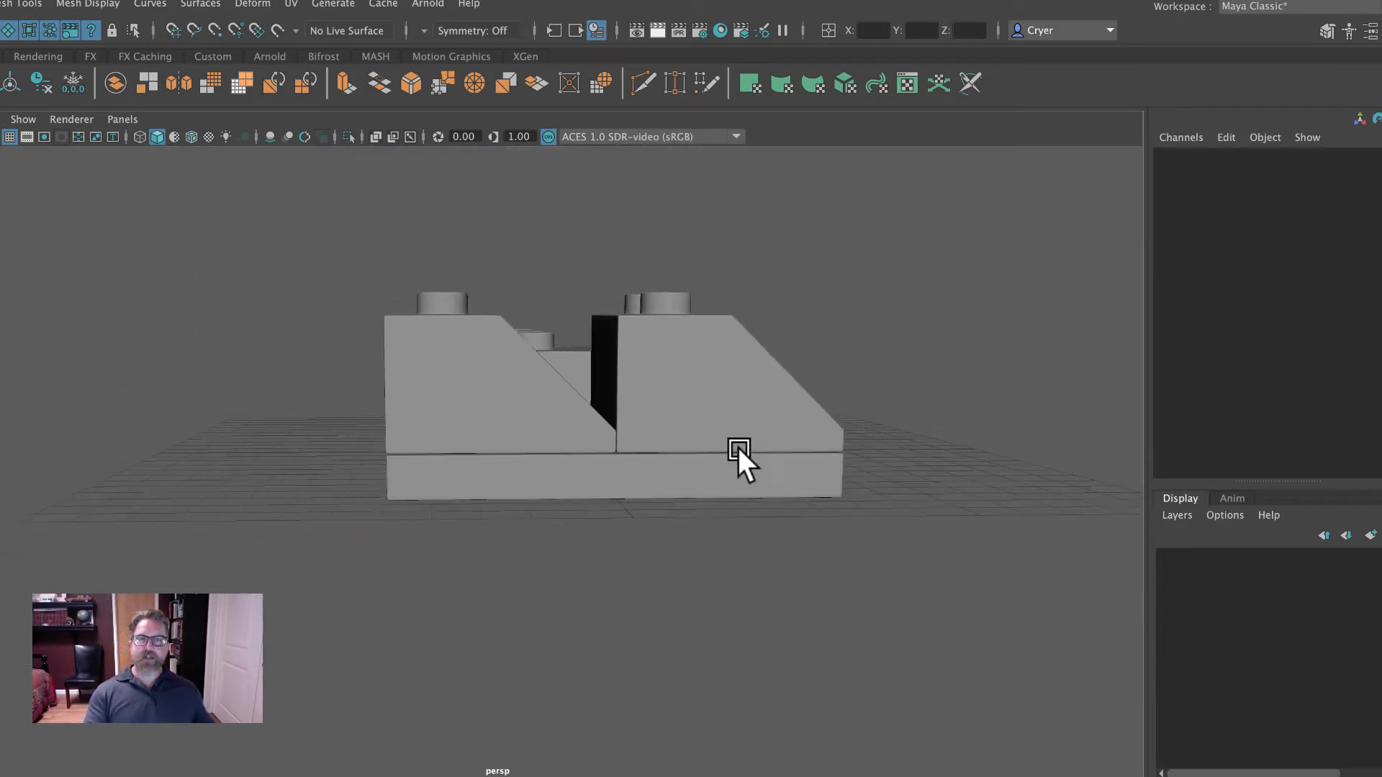
Rotate the second diagonal copy about Y with a Rotate Y of 180 so it mirrors the other diagonal brick, and deselect it
alt+drag(739, 449, 661, 468)
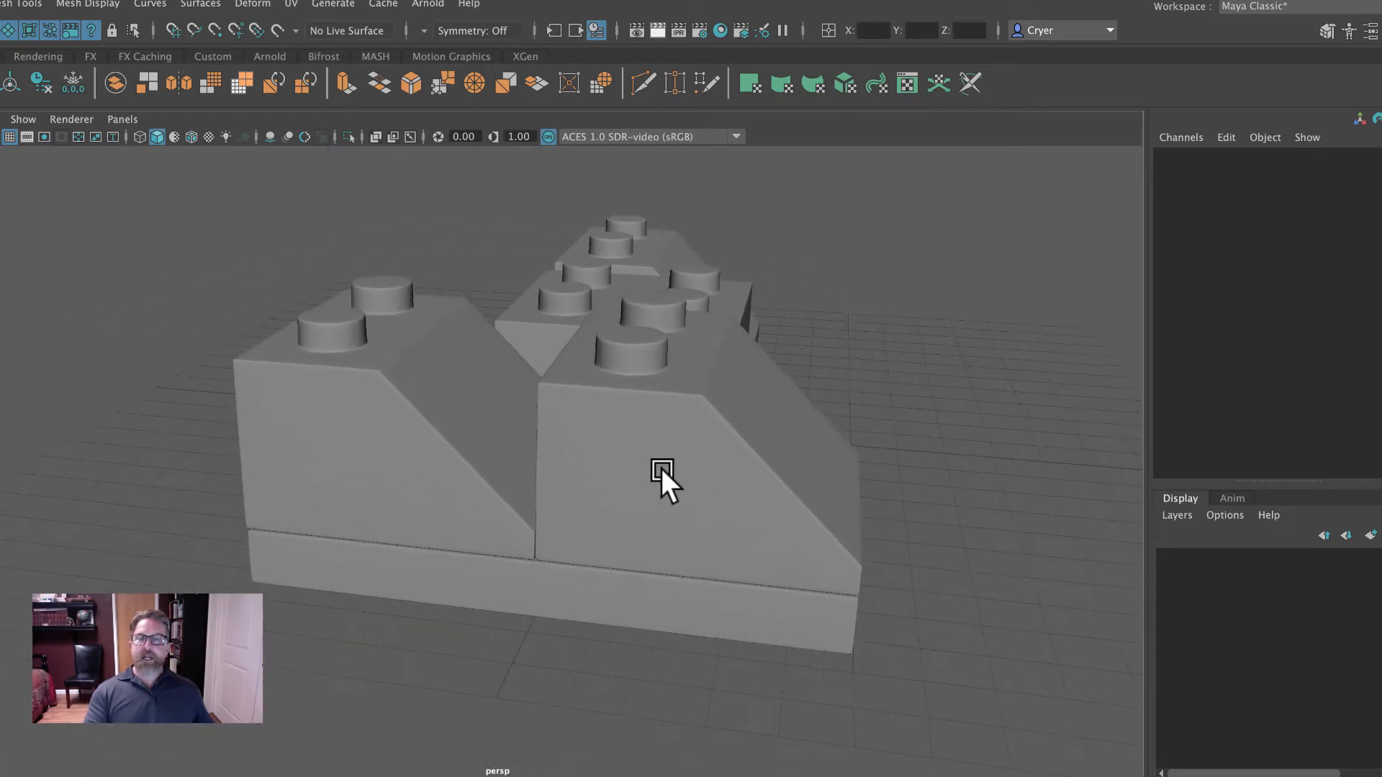
click(400, 429)
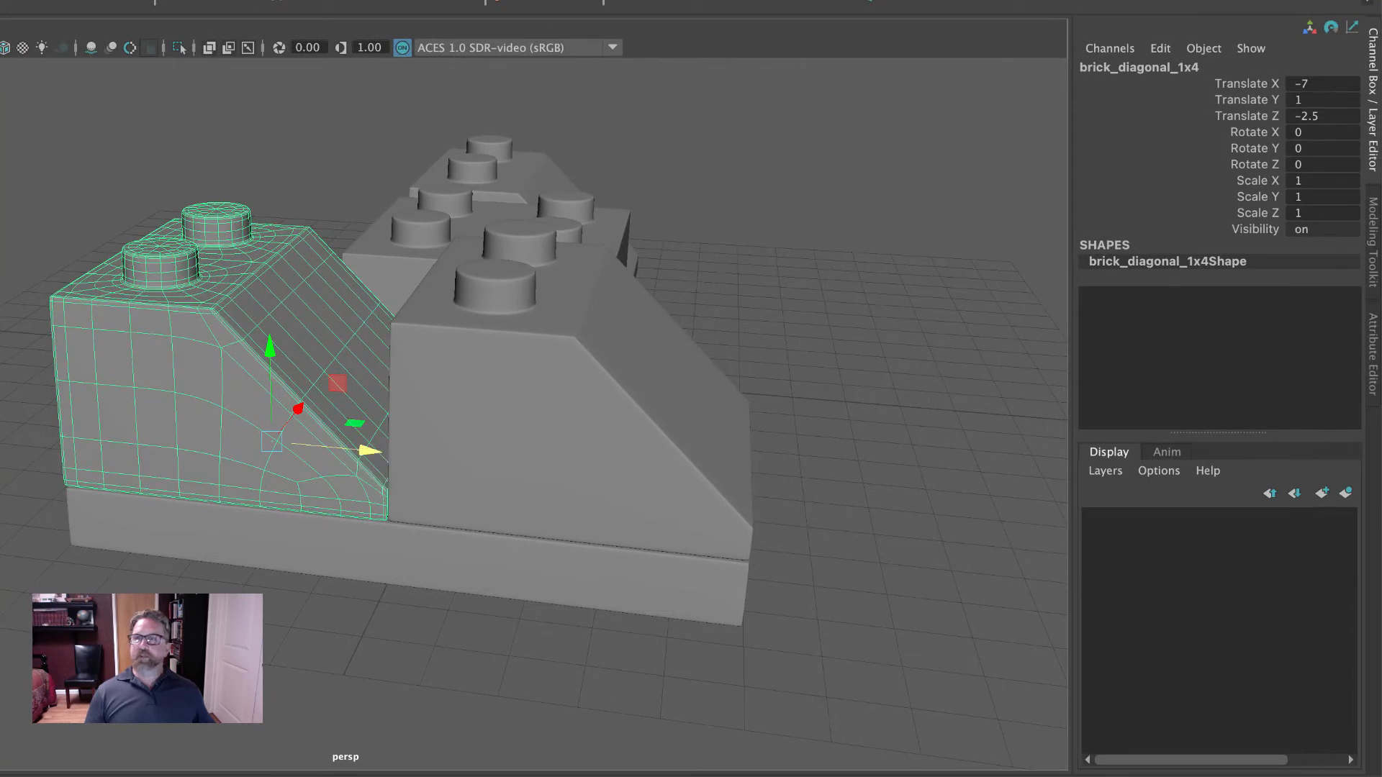
key(e)
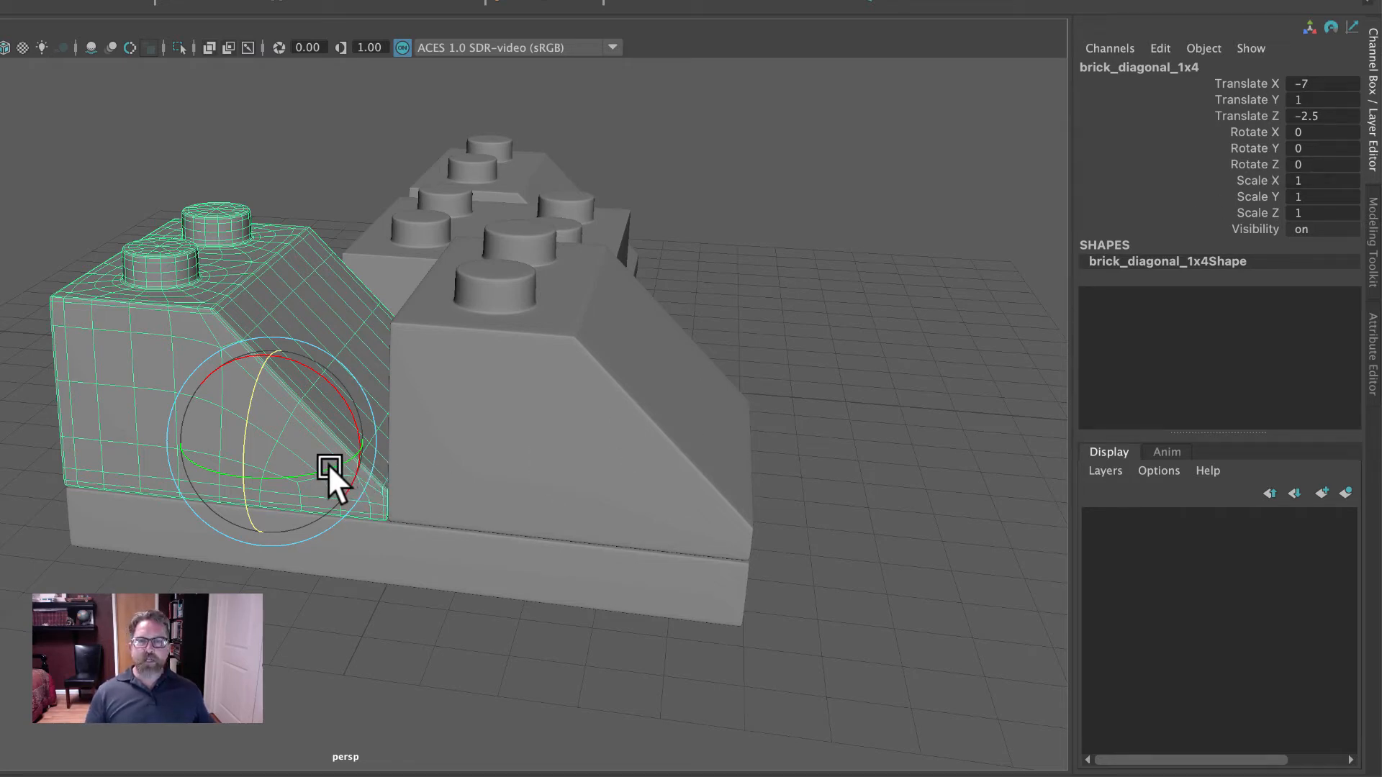
mouse_move(326, 475)
middle_down()
mouse_move(270, 470)
mouse_move(313, 466)
middle_up()
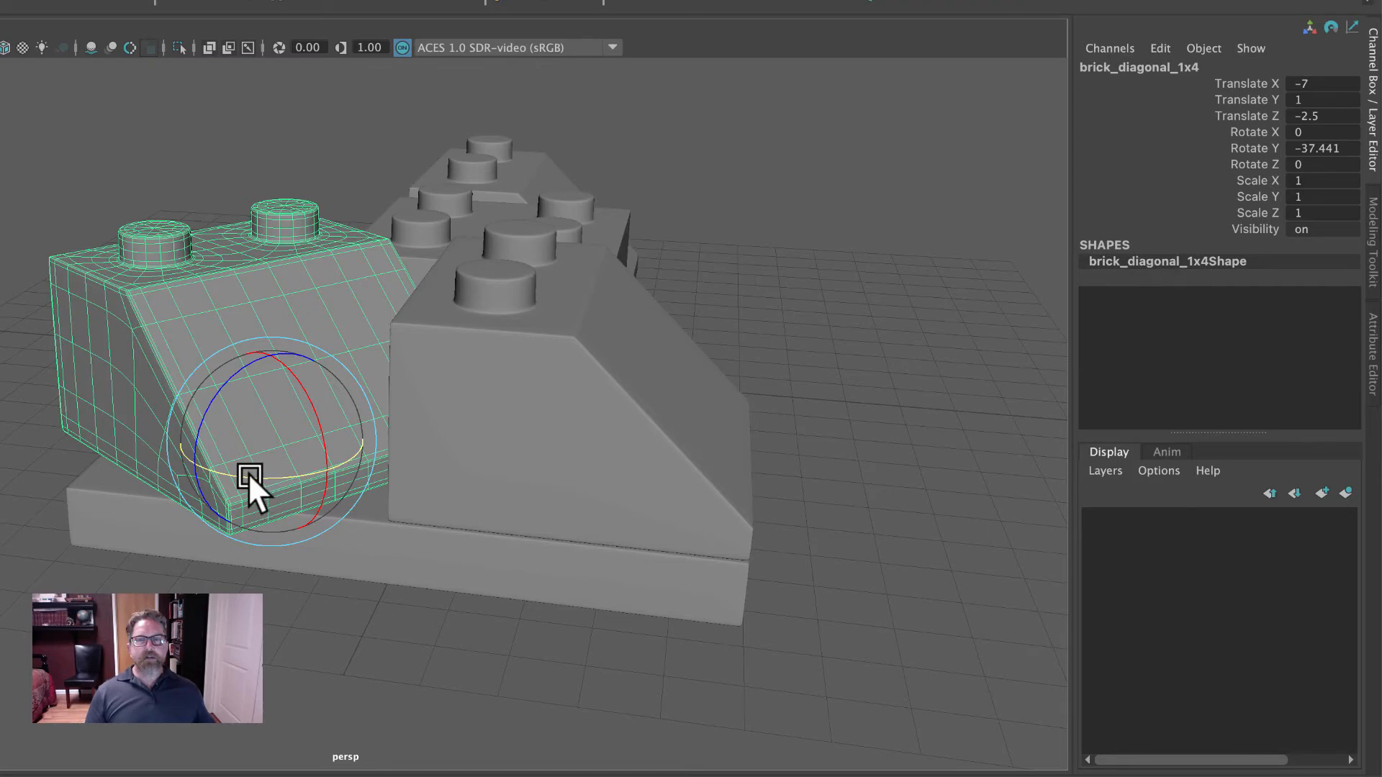
mouse_move(248, 473)
middle_down()
mouse_move(309, 469)
mouse_move(259, 465)
mouse_move(290, 472)
mouse_move(262, 476)
mouse_move(270, 468)
middle_up()
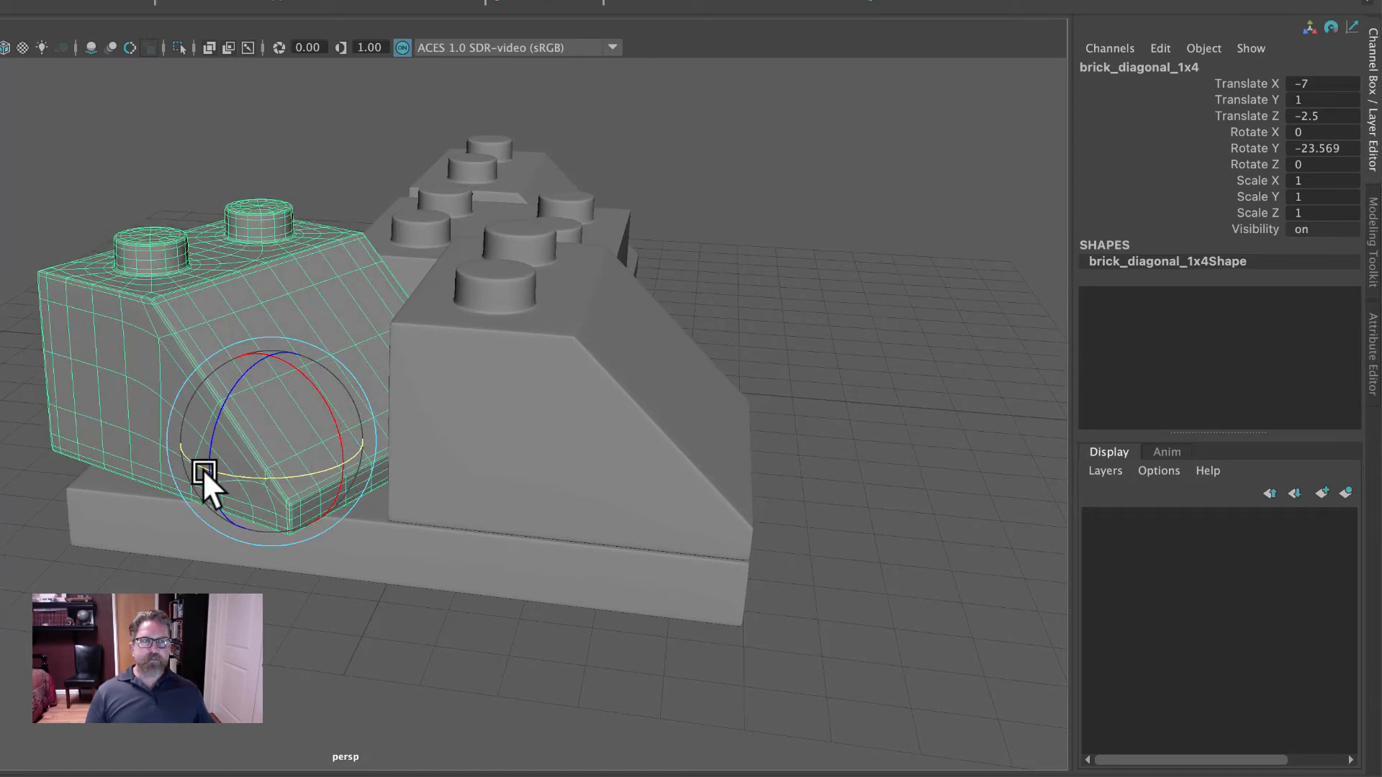
double_click(1306, 148)
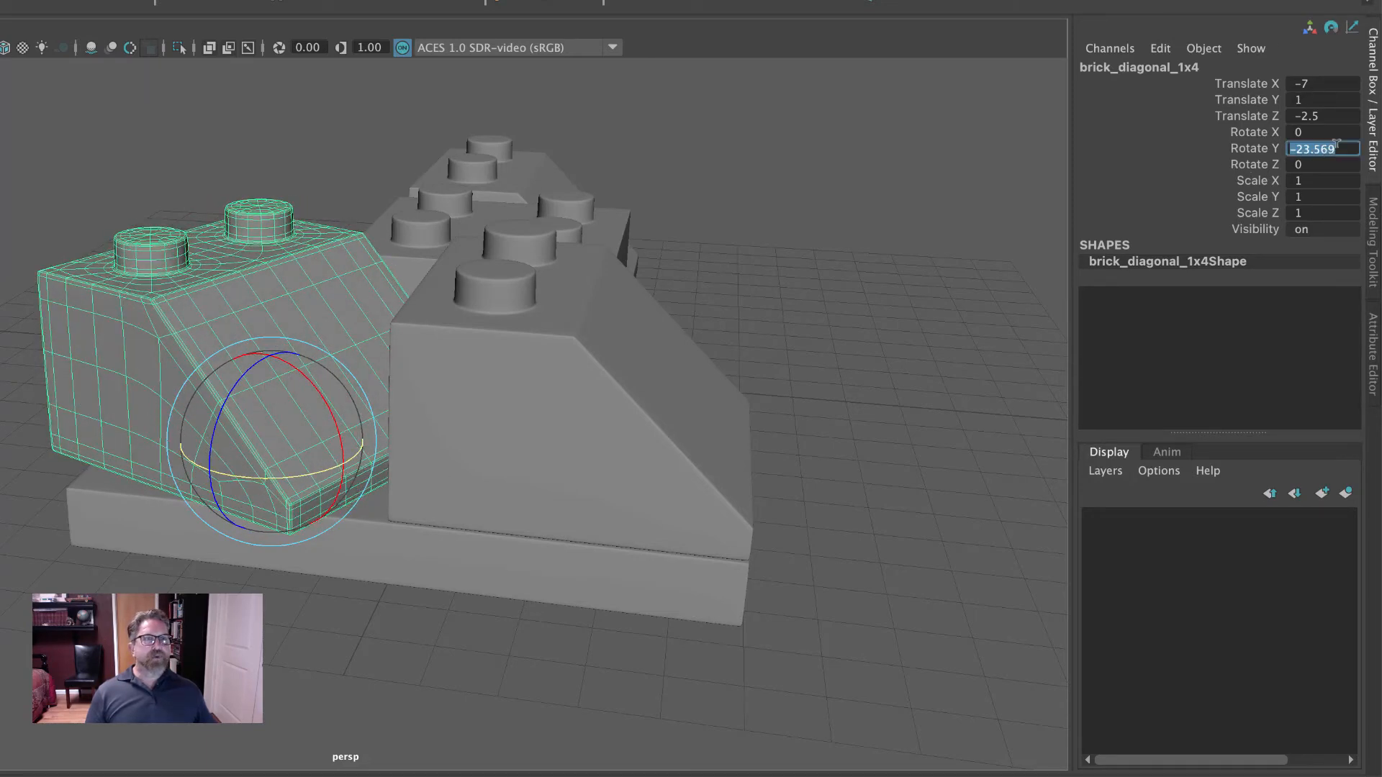
text(180)
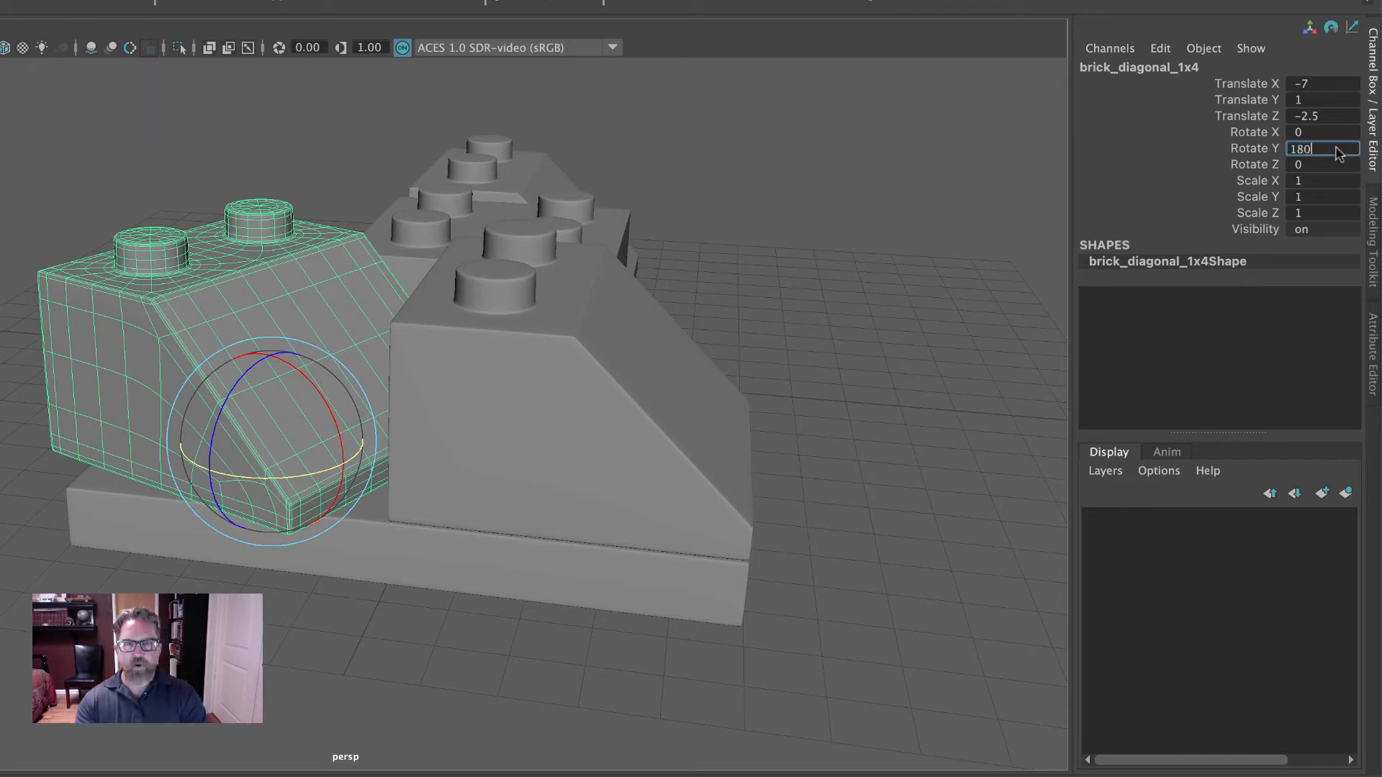
key(Return)
click(835, 198)
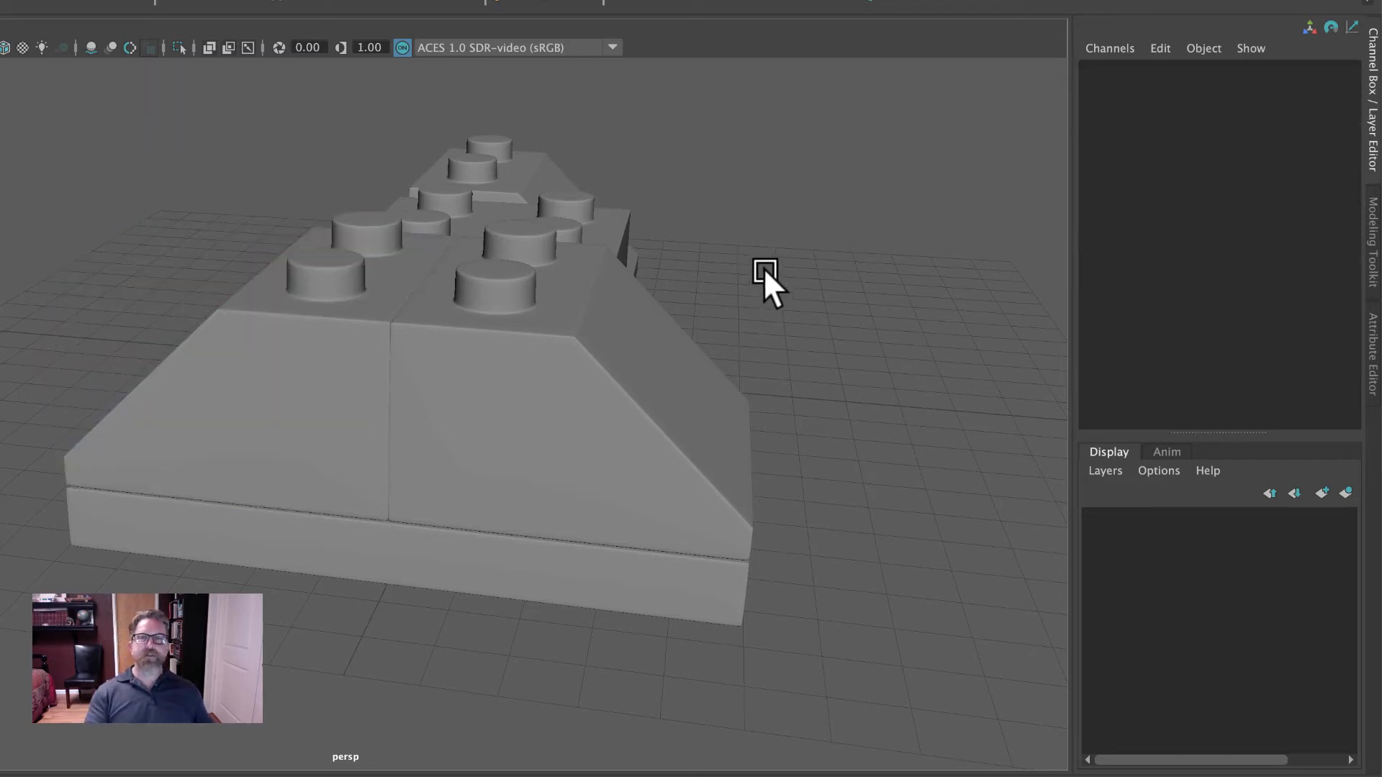
Duplicate the 2x2 brick
alt+drag(828, 263, 703, 254)
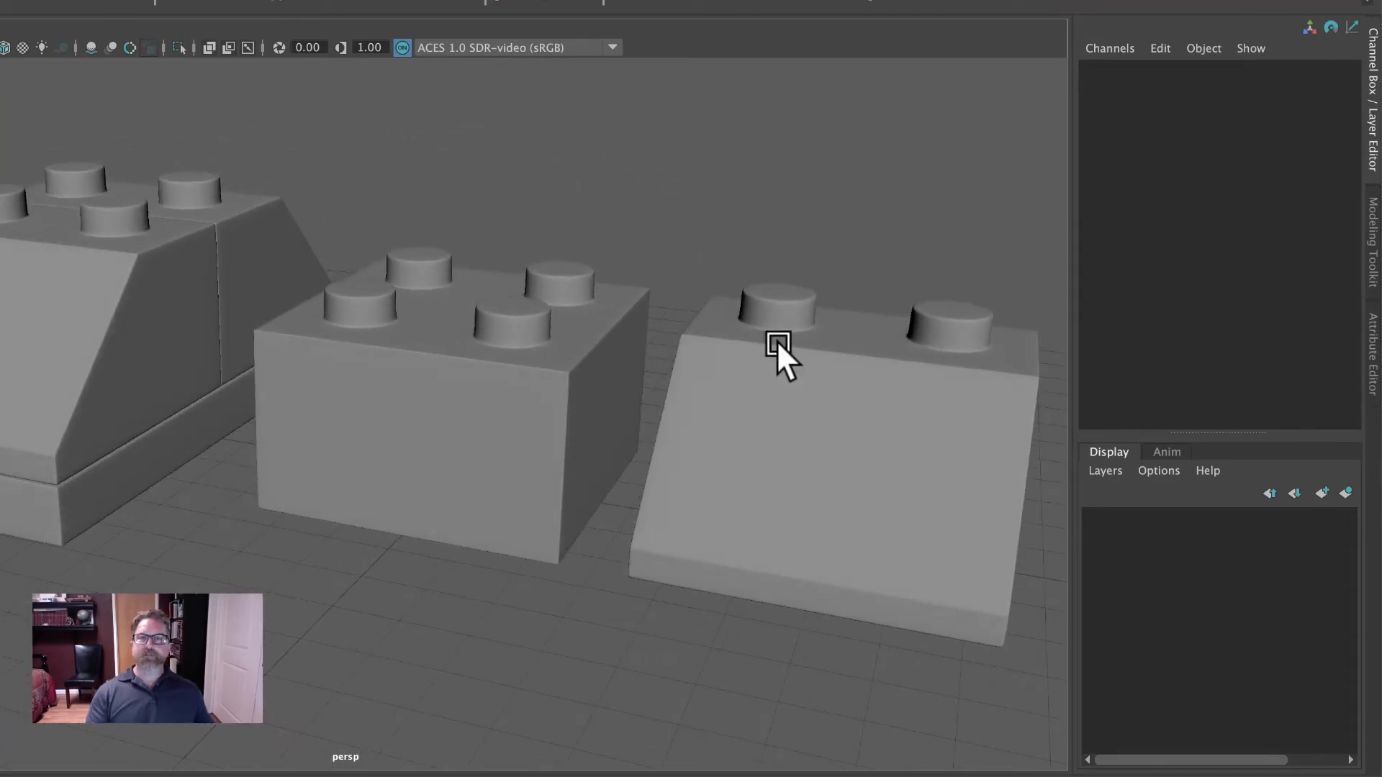
click(481, 301)
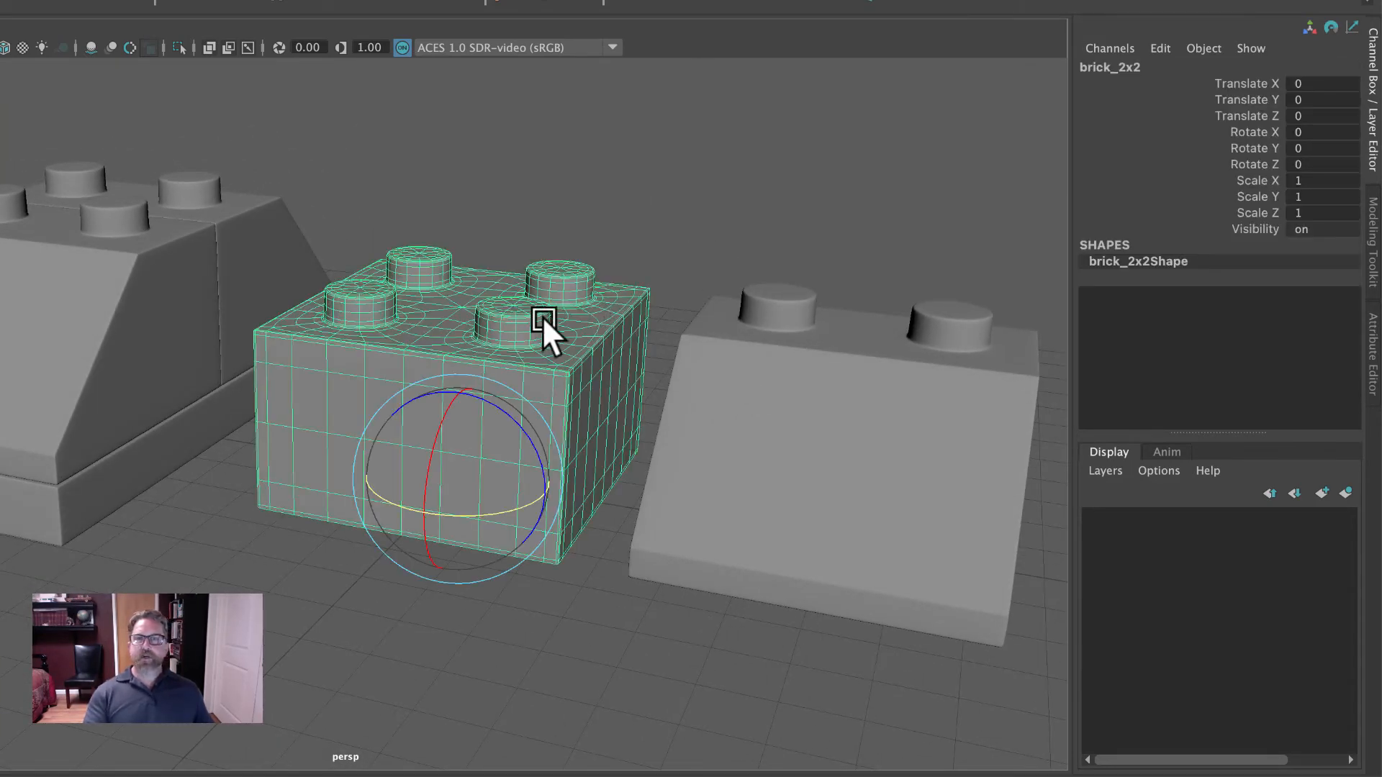
alt+drag(542, 317, 564, 339)
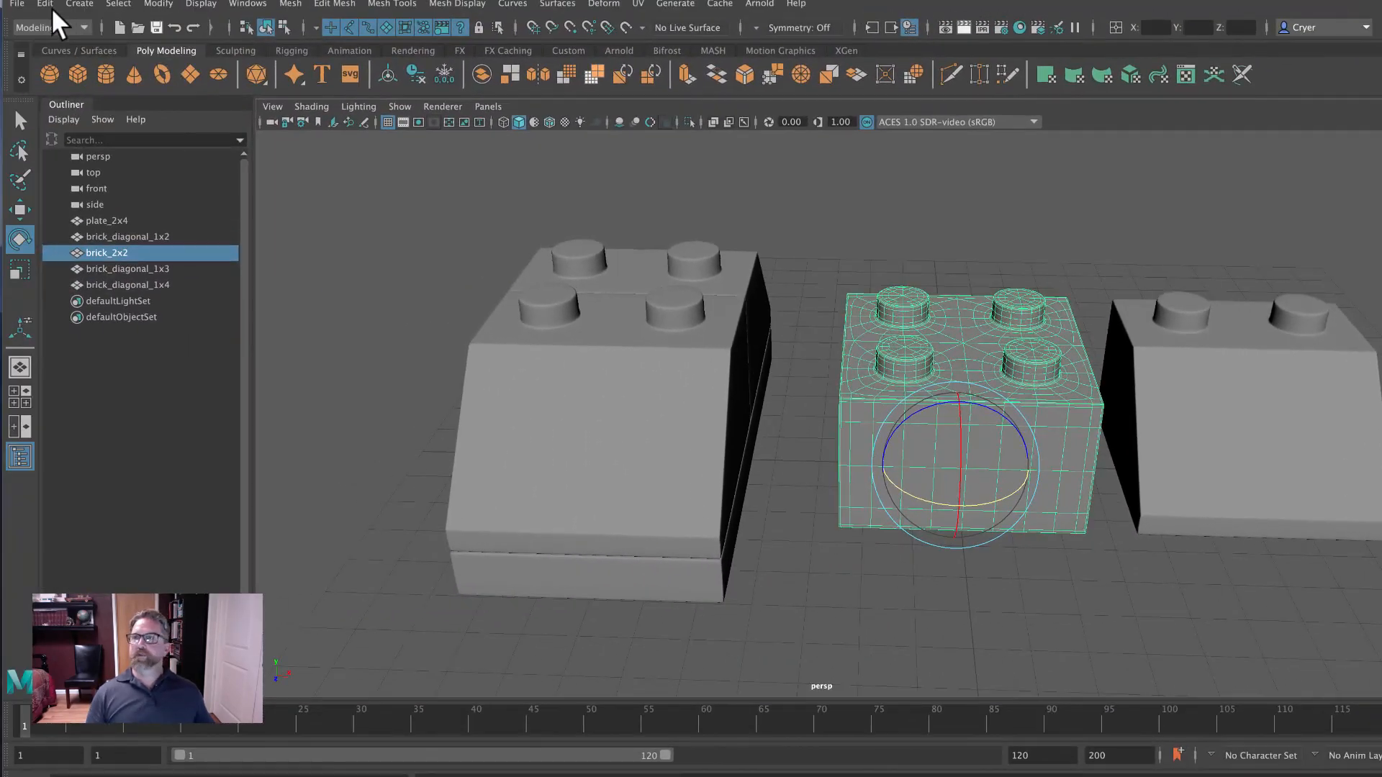
click(45, 3)
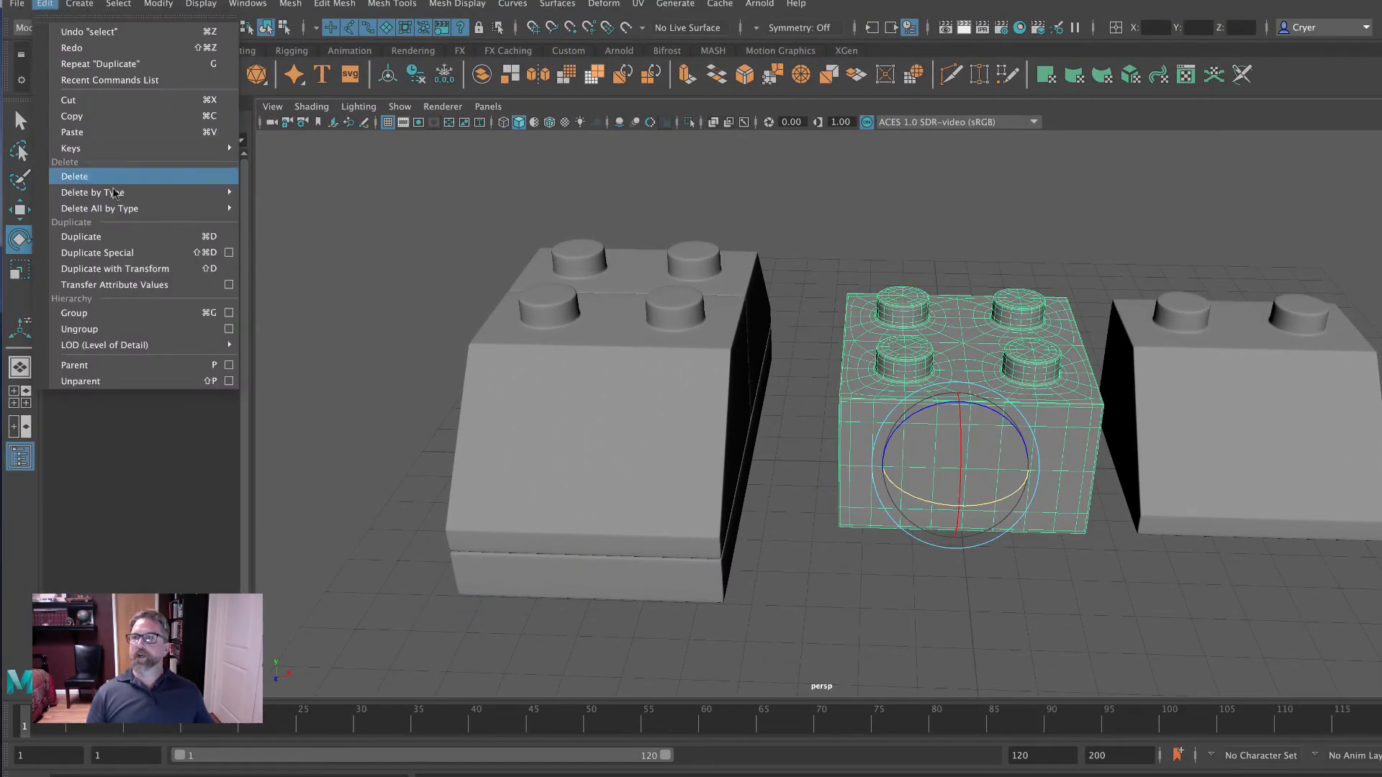
click(121, 236)
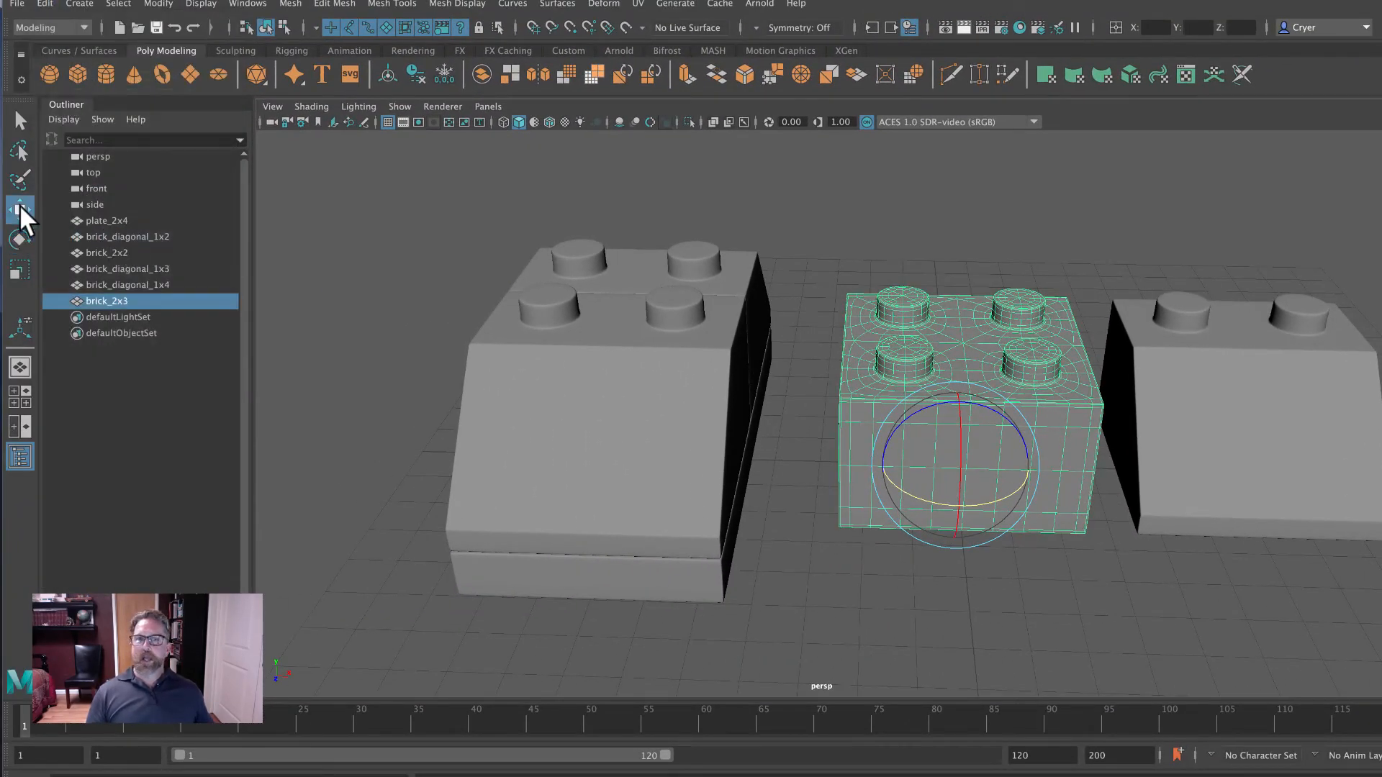
In the front view, move the 2x2 copy with grid snapping onto the two diagonal bricks, and return to the perspective view
click(19, 209)
key(space)
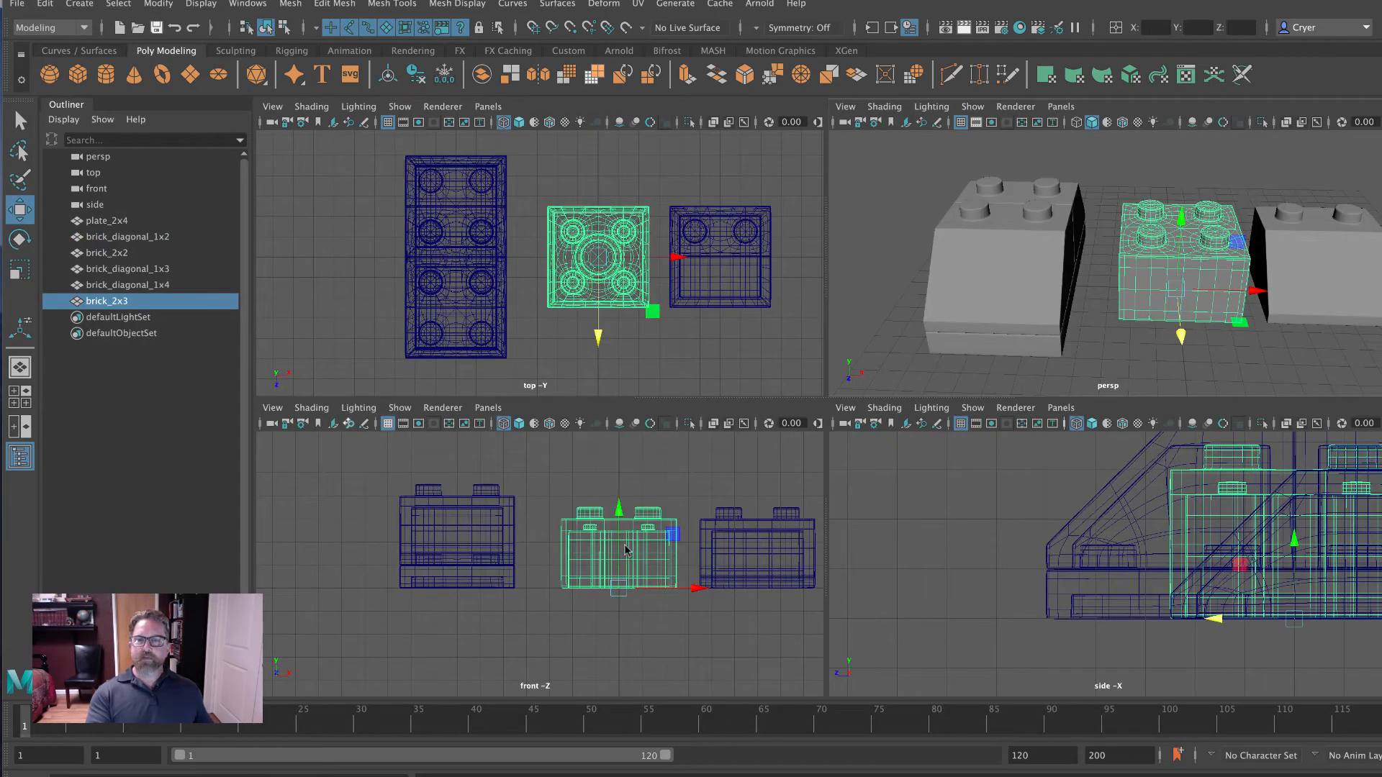
key(space)
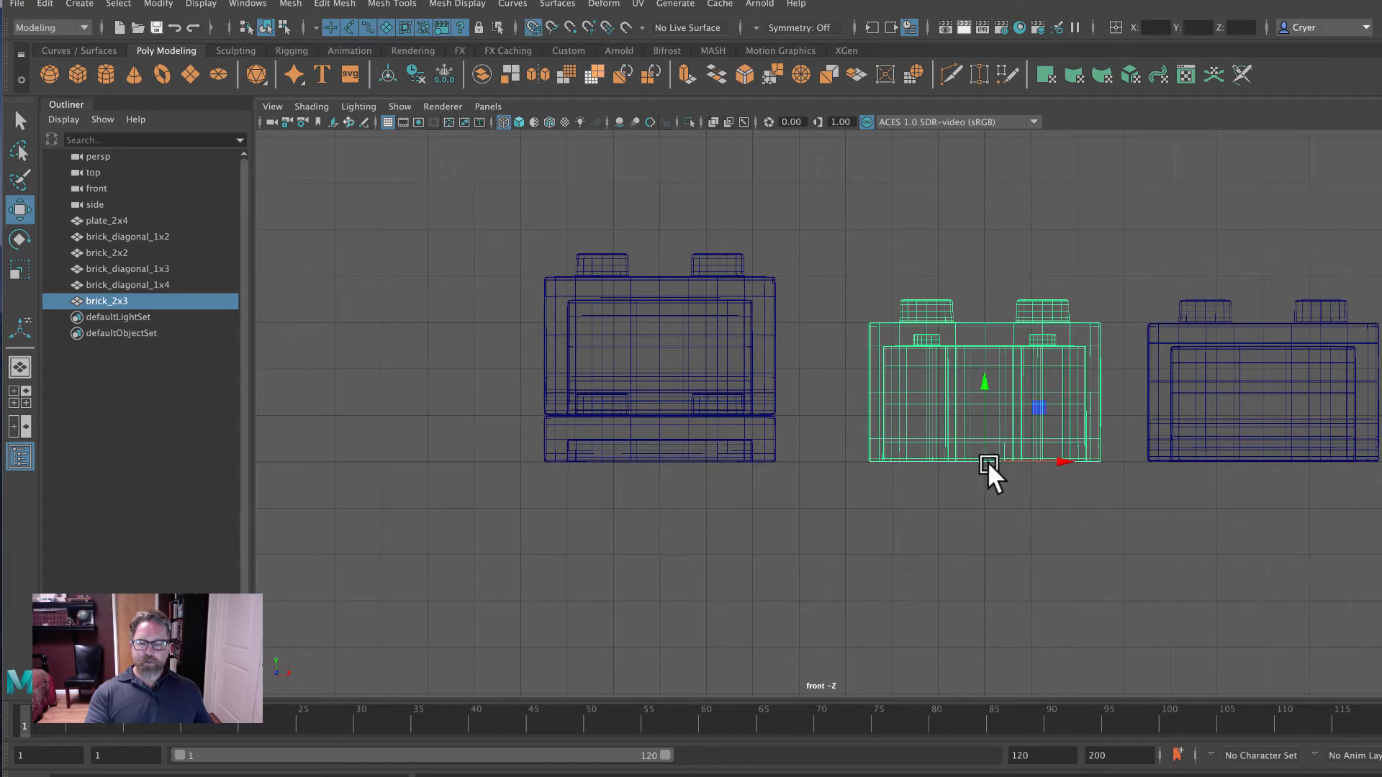
drag(988, 461, 658, 258)
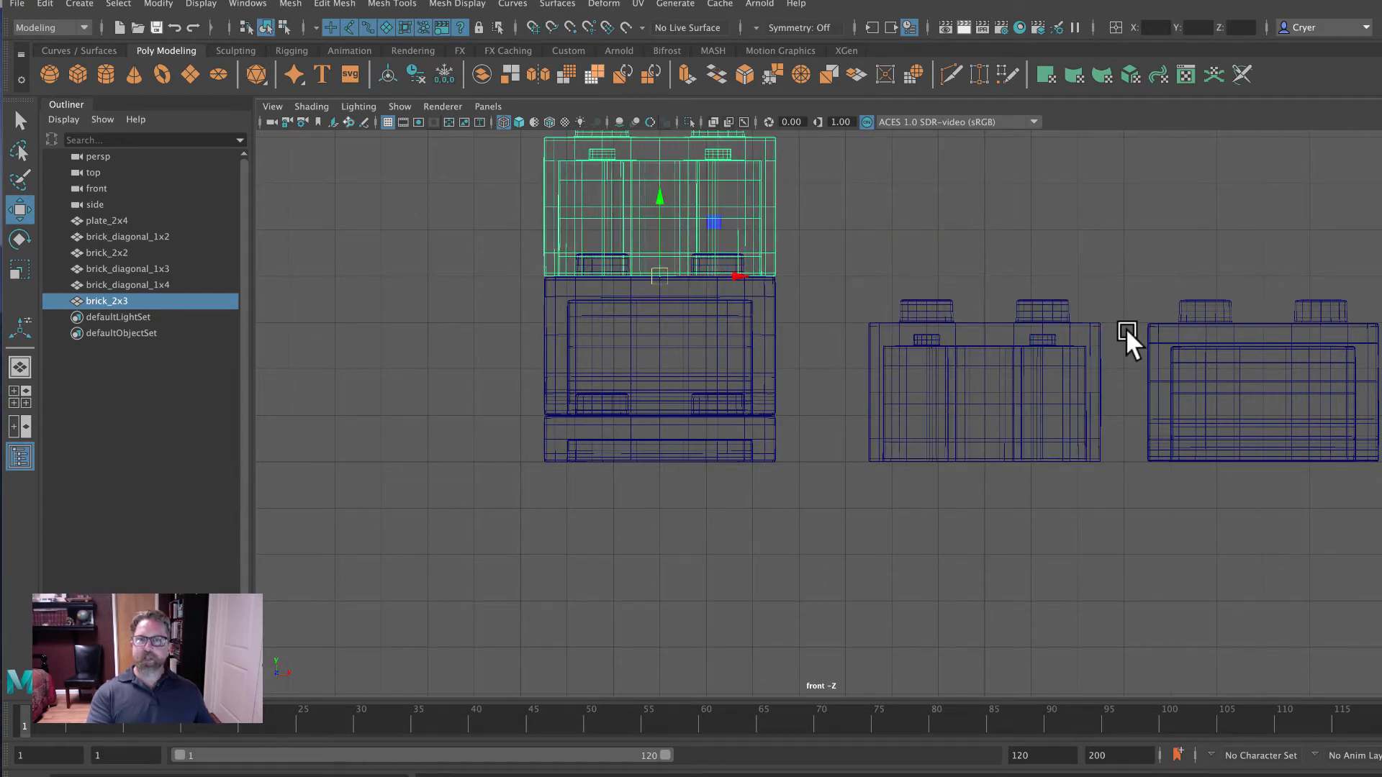
key(space)
key(space)
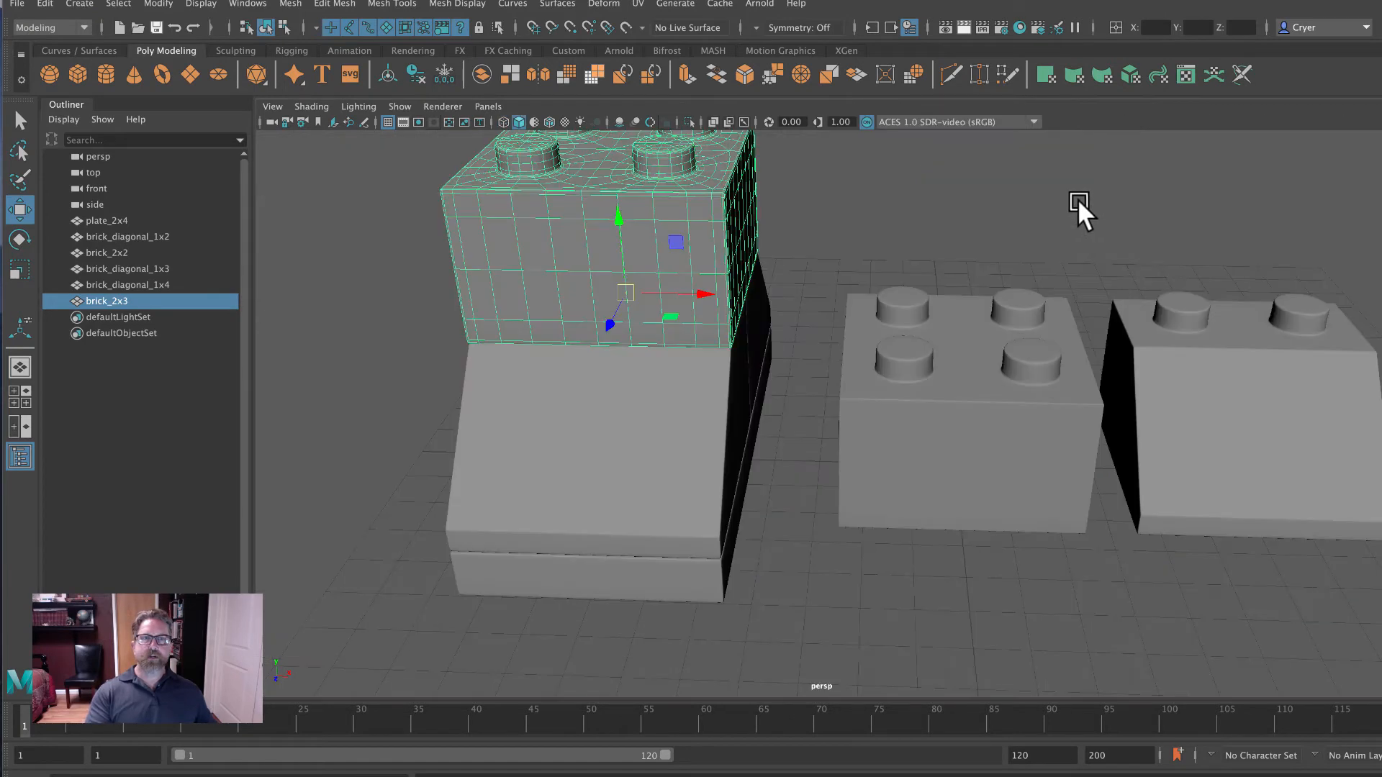
Examine the stacked bricks from several angles and check the front diagonal brick's transform values
click(1077, 198)
alt+drag(1142, 270, 759, 267)
alt+right_drag(870, 274, 684, 265)
alt+drag(928, 317, 854, 325)
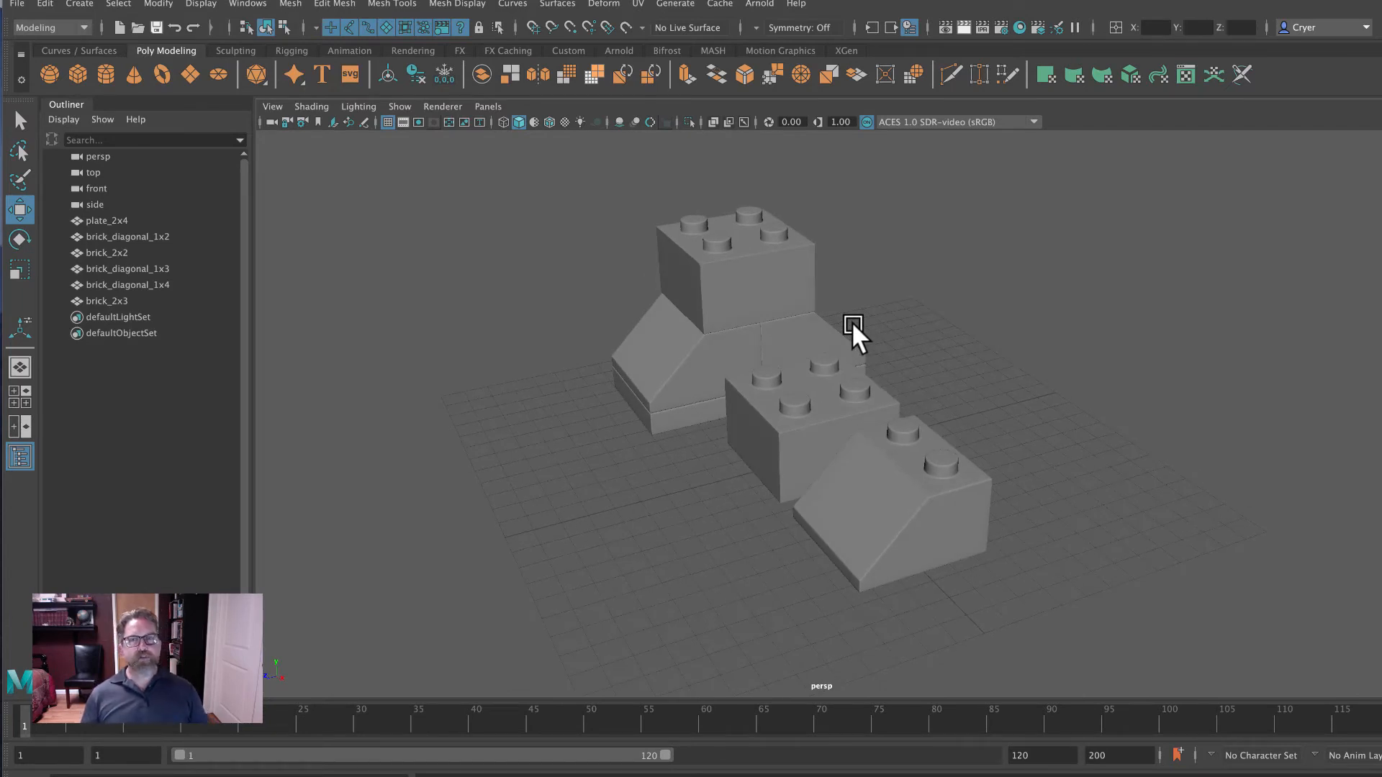
alt+right_drag(737, 383, 921, 395)
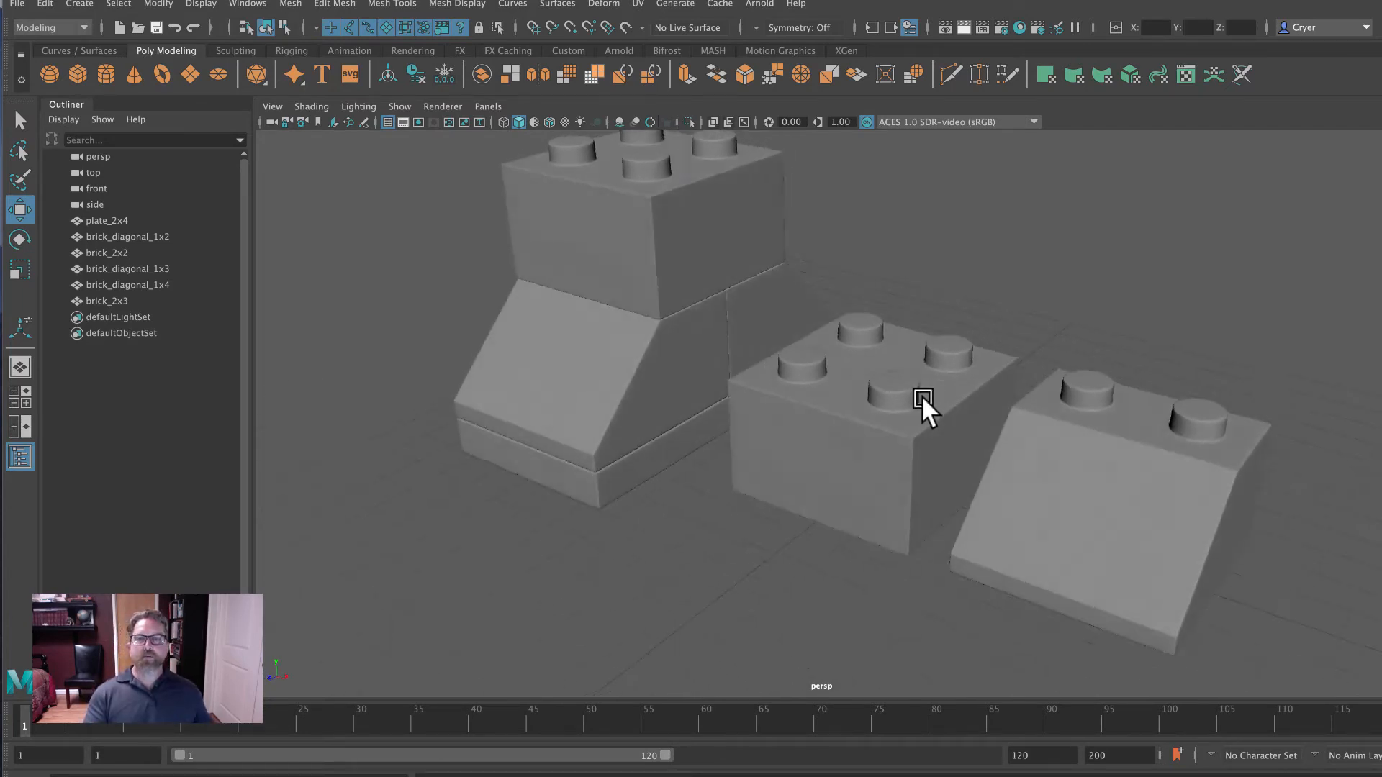
alt+drag(921, 395, 962, 395)
click(656, 389)
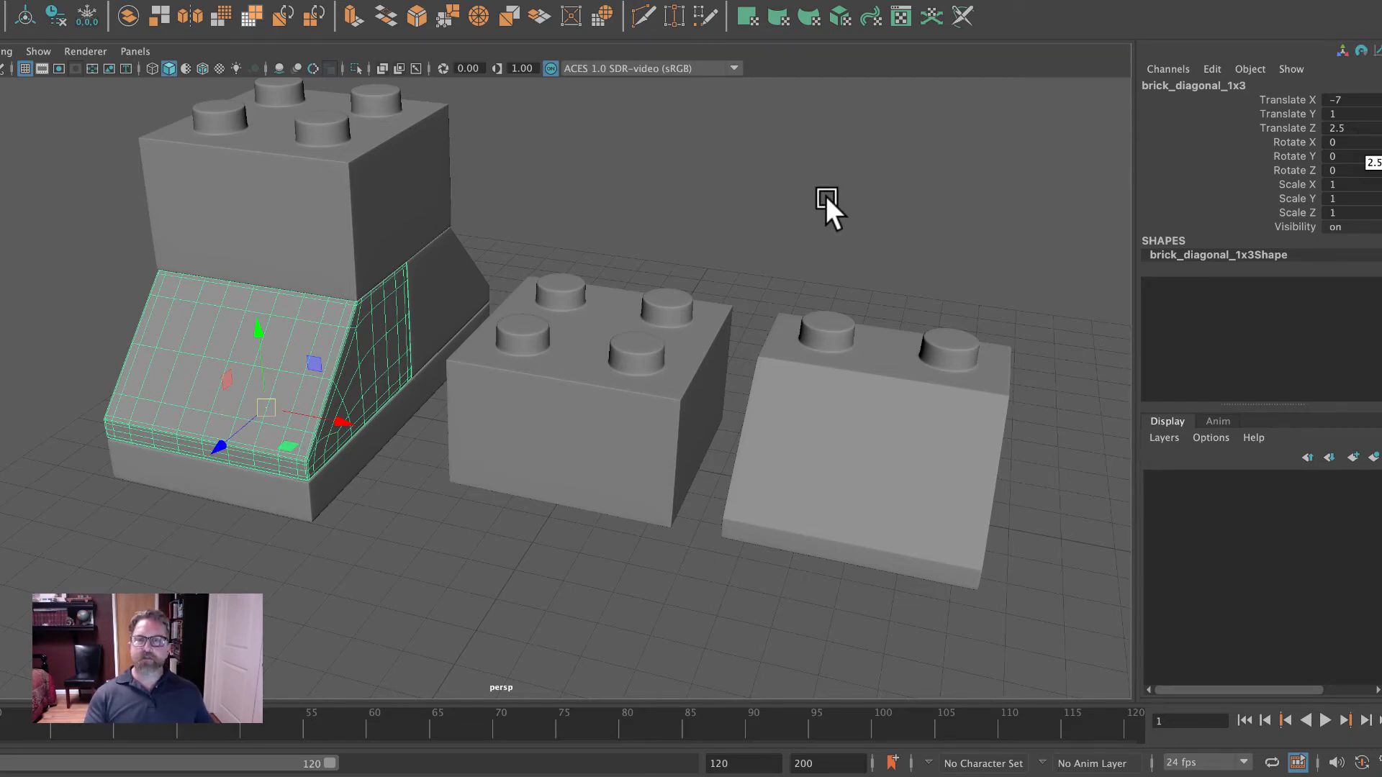
alt+drag(837, 208, 875, 281)
click(807, 197)
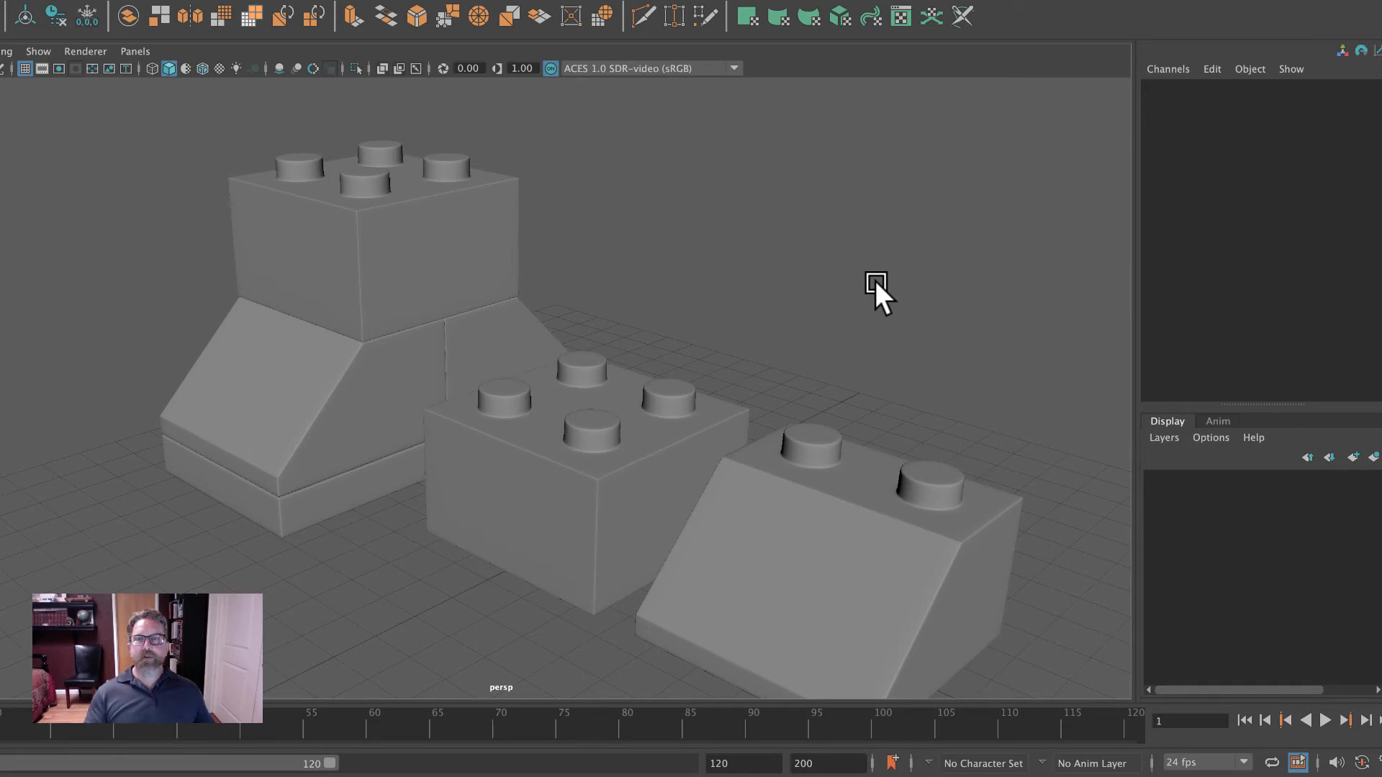
Assign a new Maya Phong material to the front diagonal brick on the stack
mouse_move(681, 214)
alt+mouse_down()
mouse_move(754, 226)
mouse_move(684, 192)
alt+mouse_up()
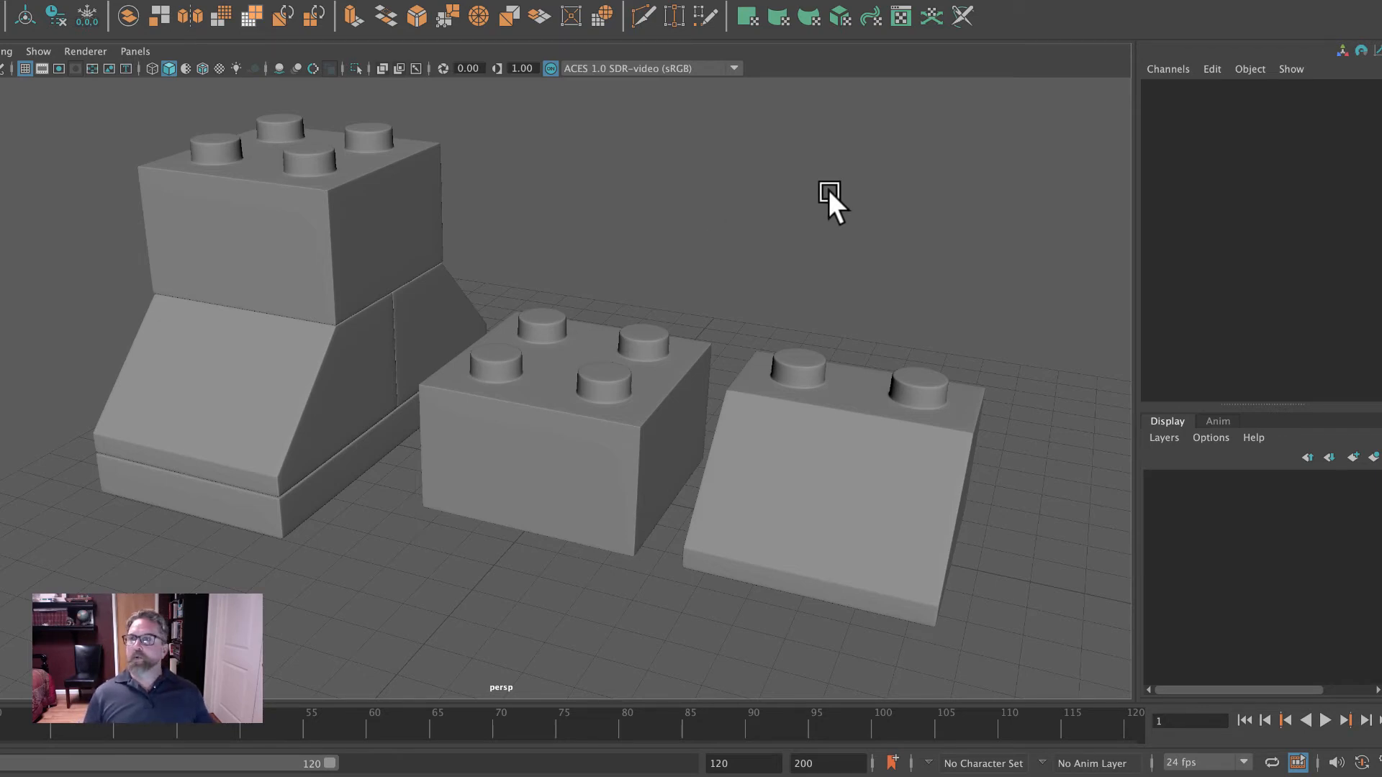
click(245, 357)
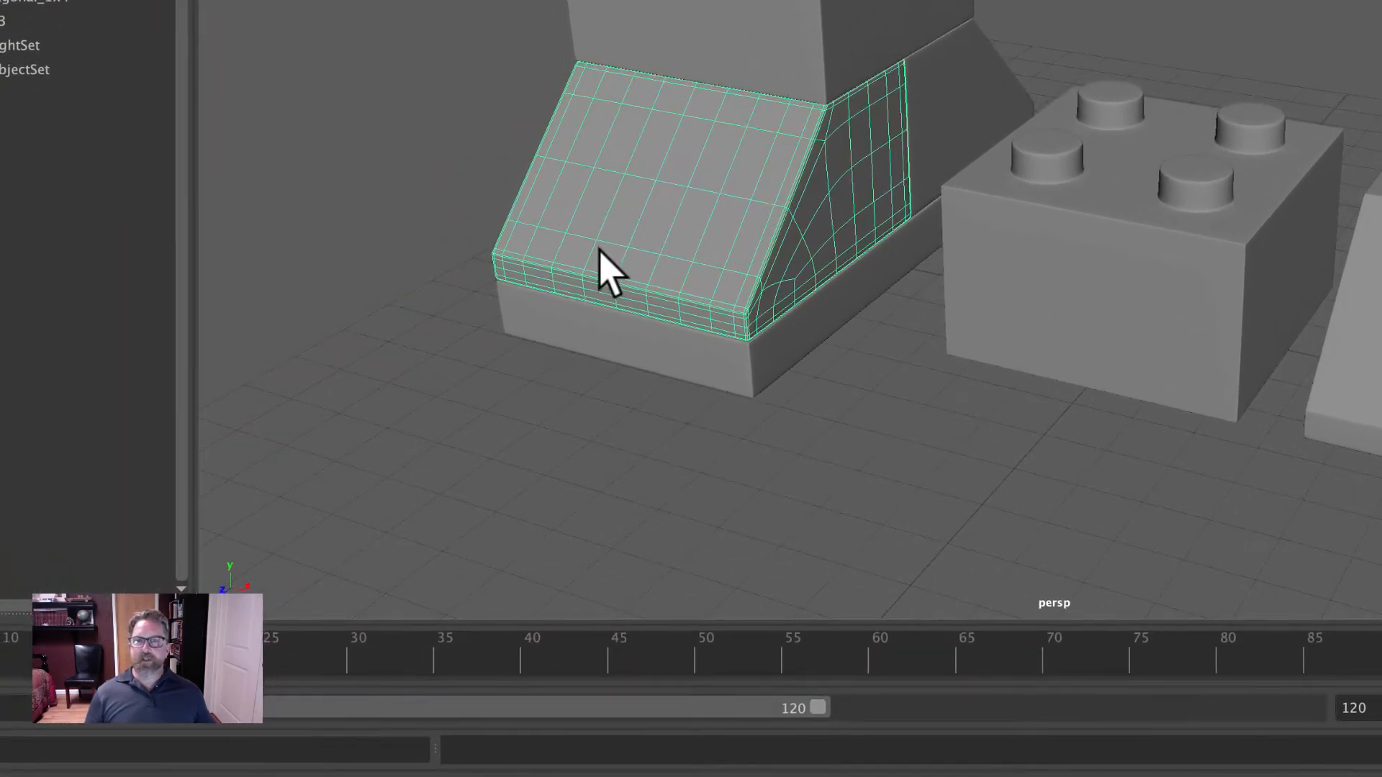
right_click(674, 115)
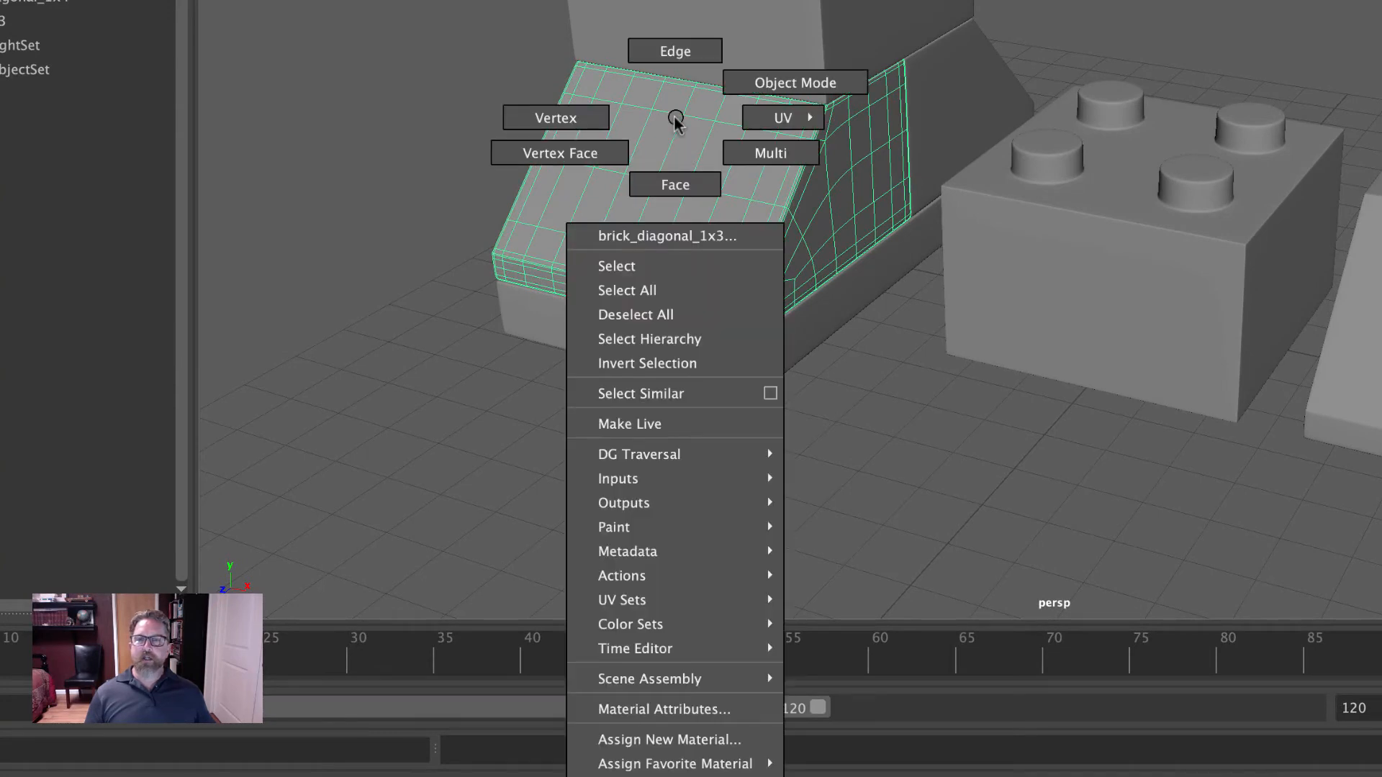
click(685, 748)
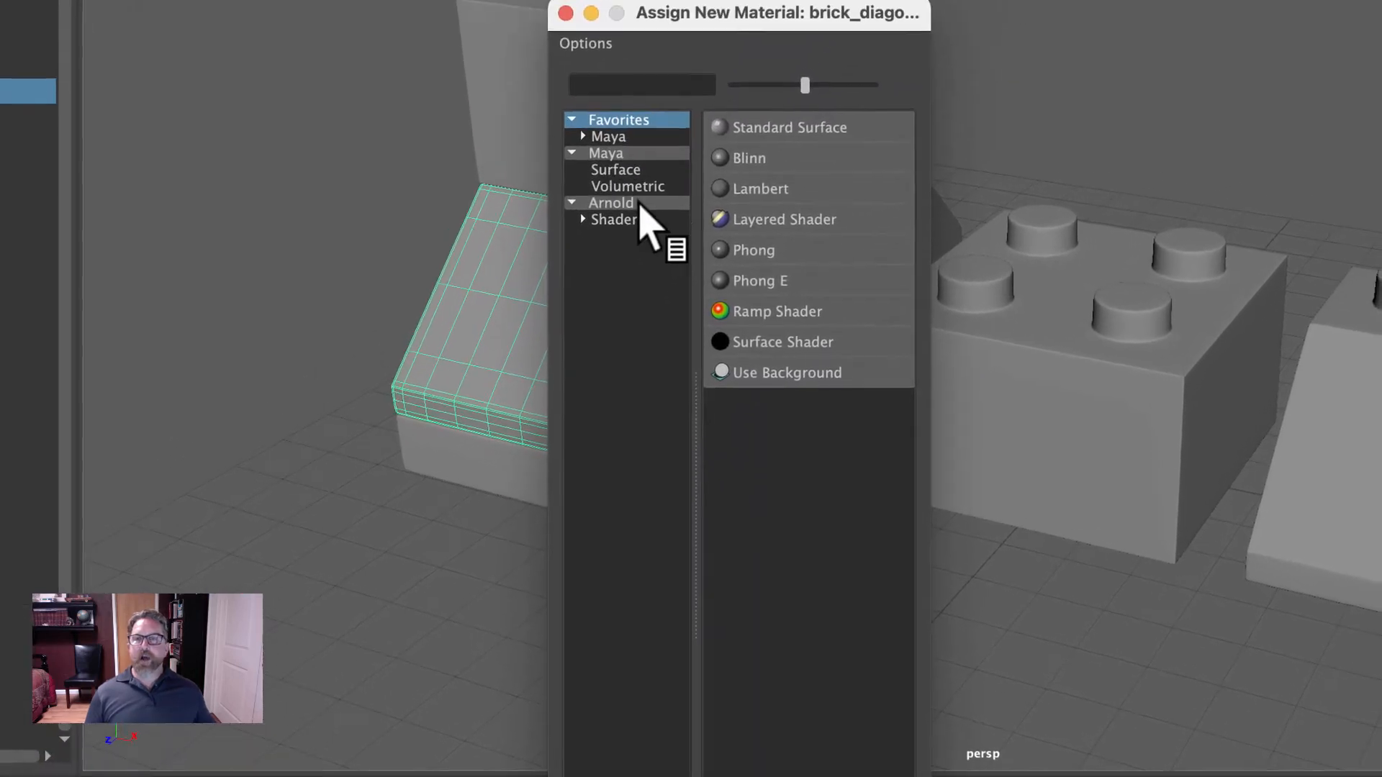
click(604, 156)
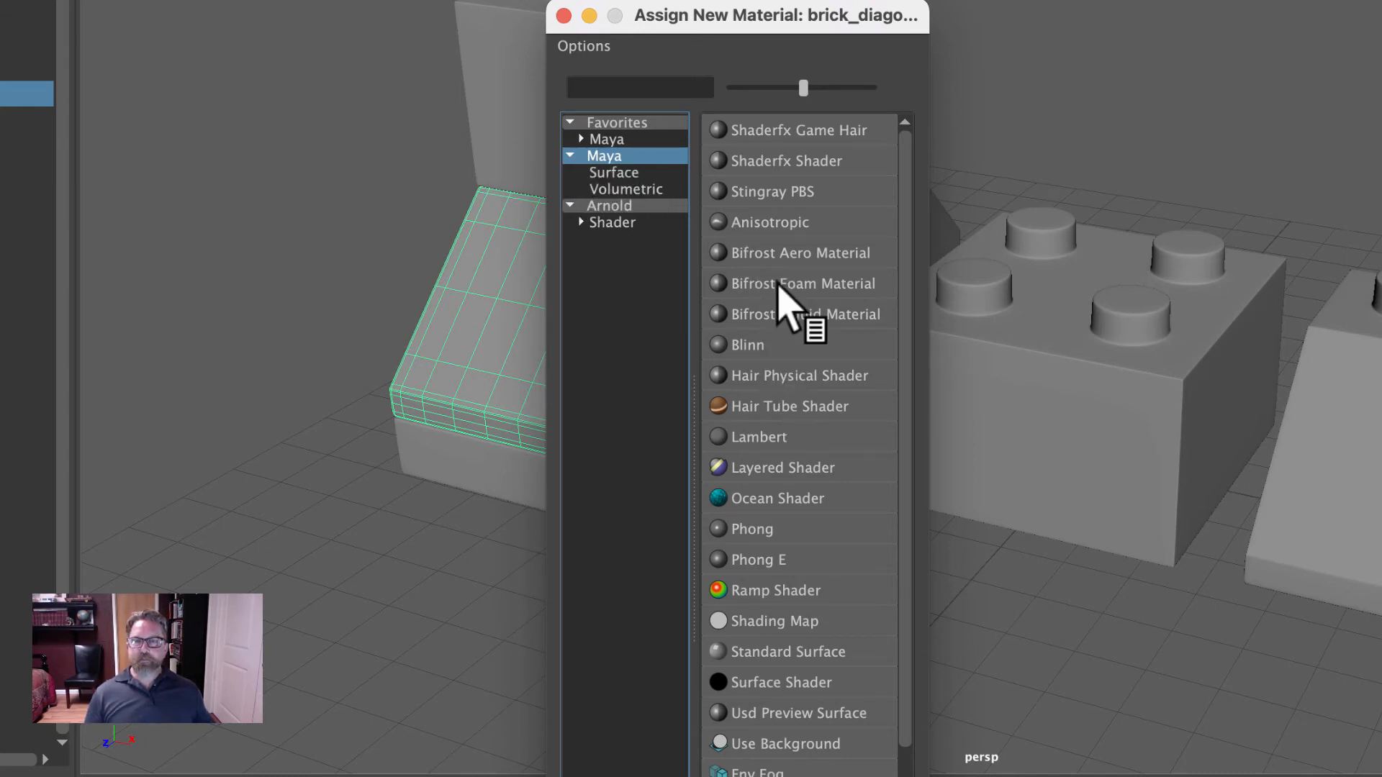
scroll(778, 655, down, 3)
scroll(776, 656, up, 3)
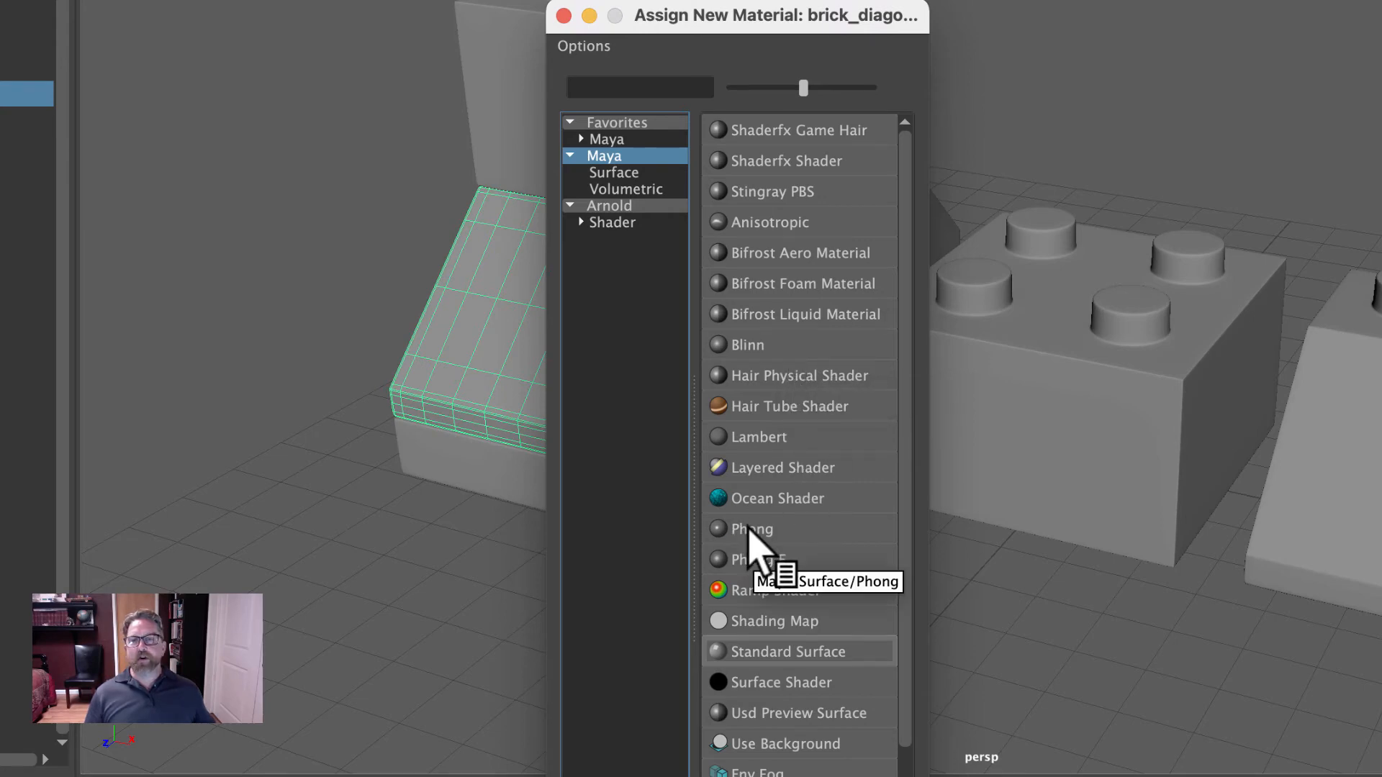
click(749, 530)
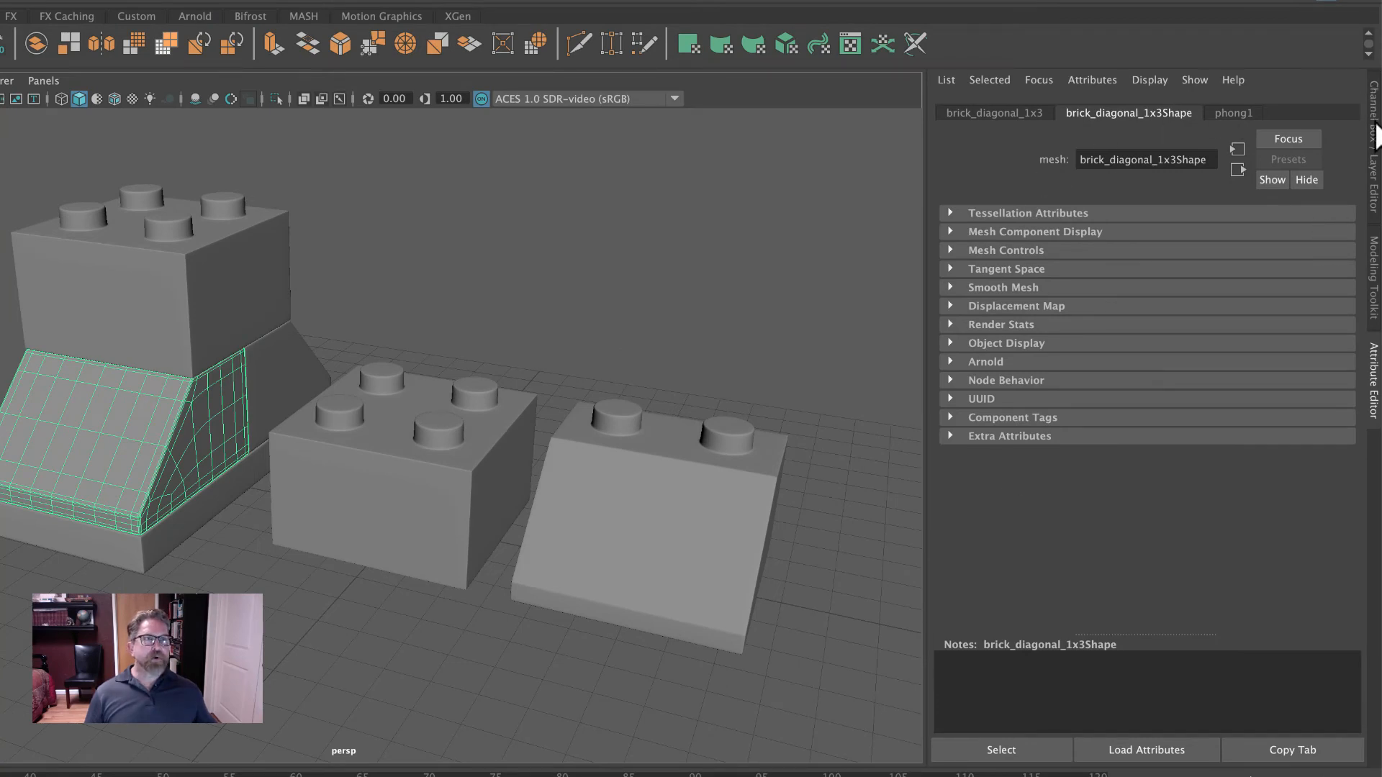
Set the front diagonal brick's Phong color to dark red, about H 360, S 0.924, V 0.446, and deselect the brick
click(1375, 129)
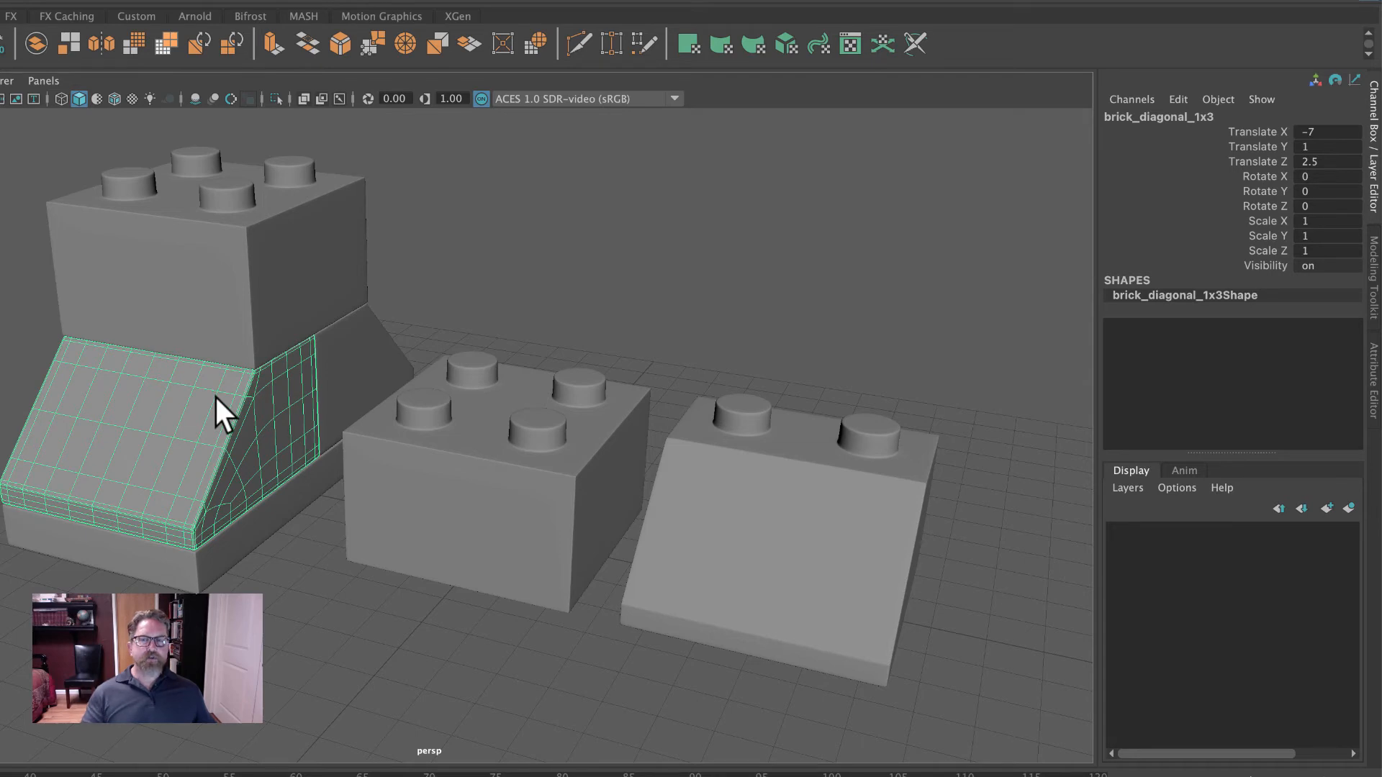
click(1374, 389)
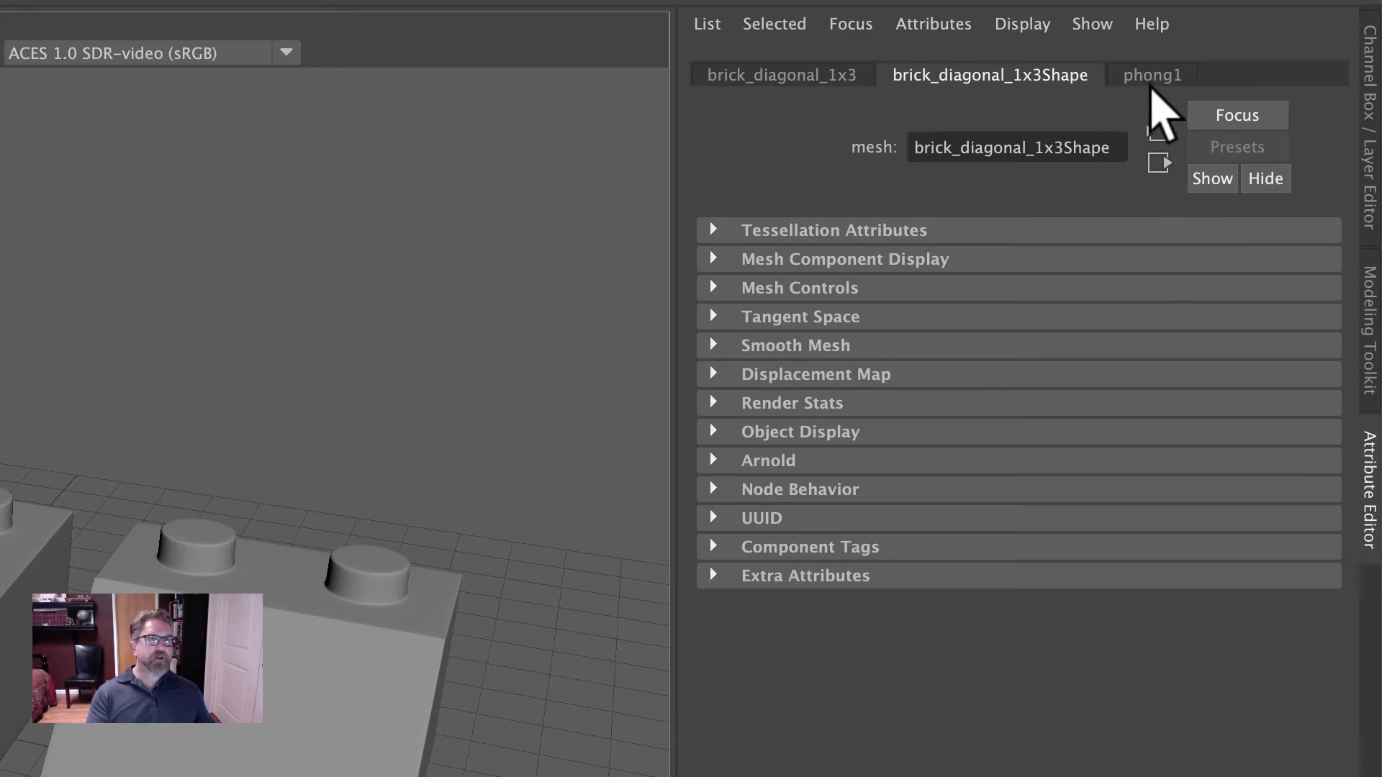
click(1150, 77)
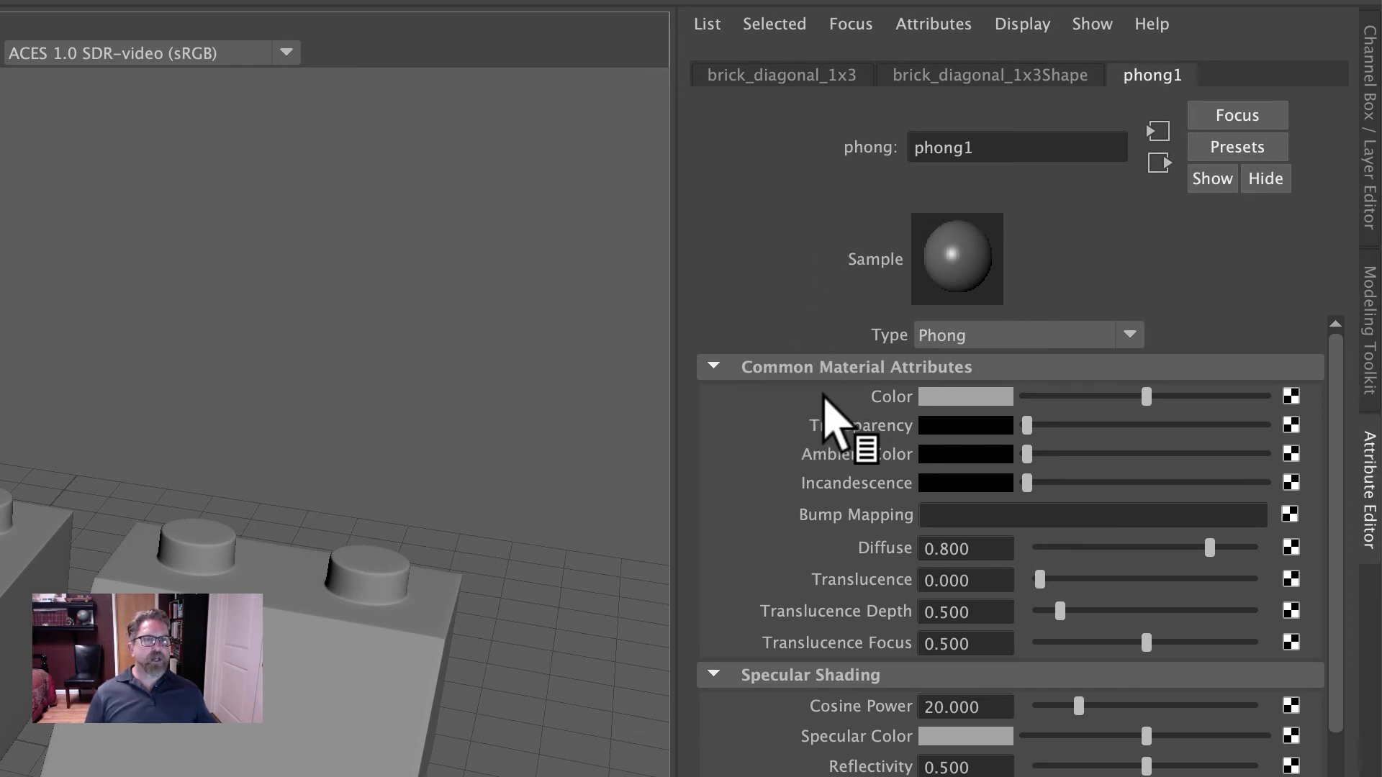
click(947, 398)
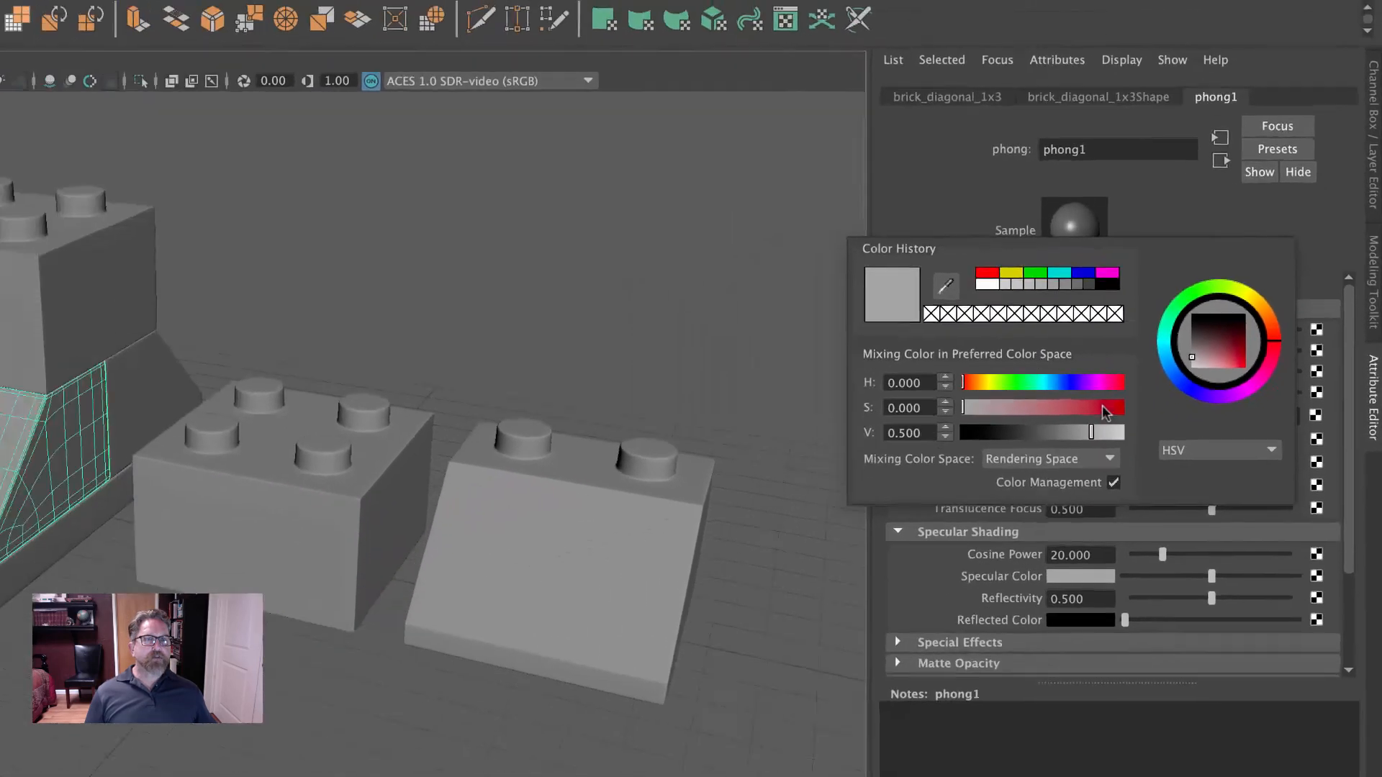
click(1009, 504)
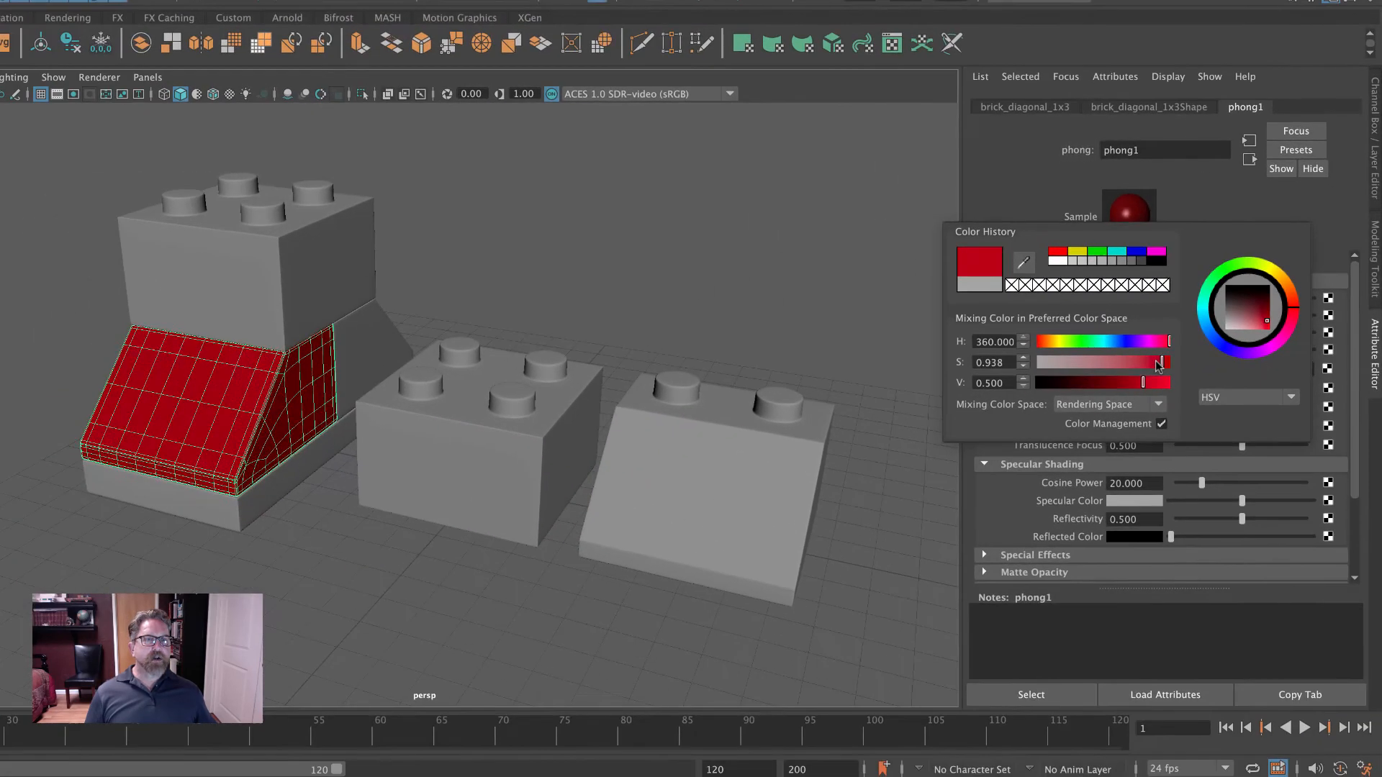
drag(1158, 365, 1139, 383)
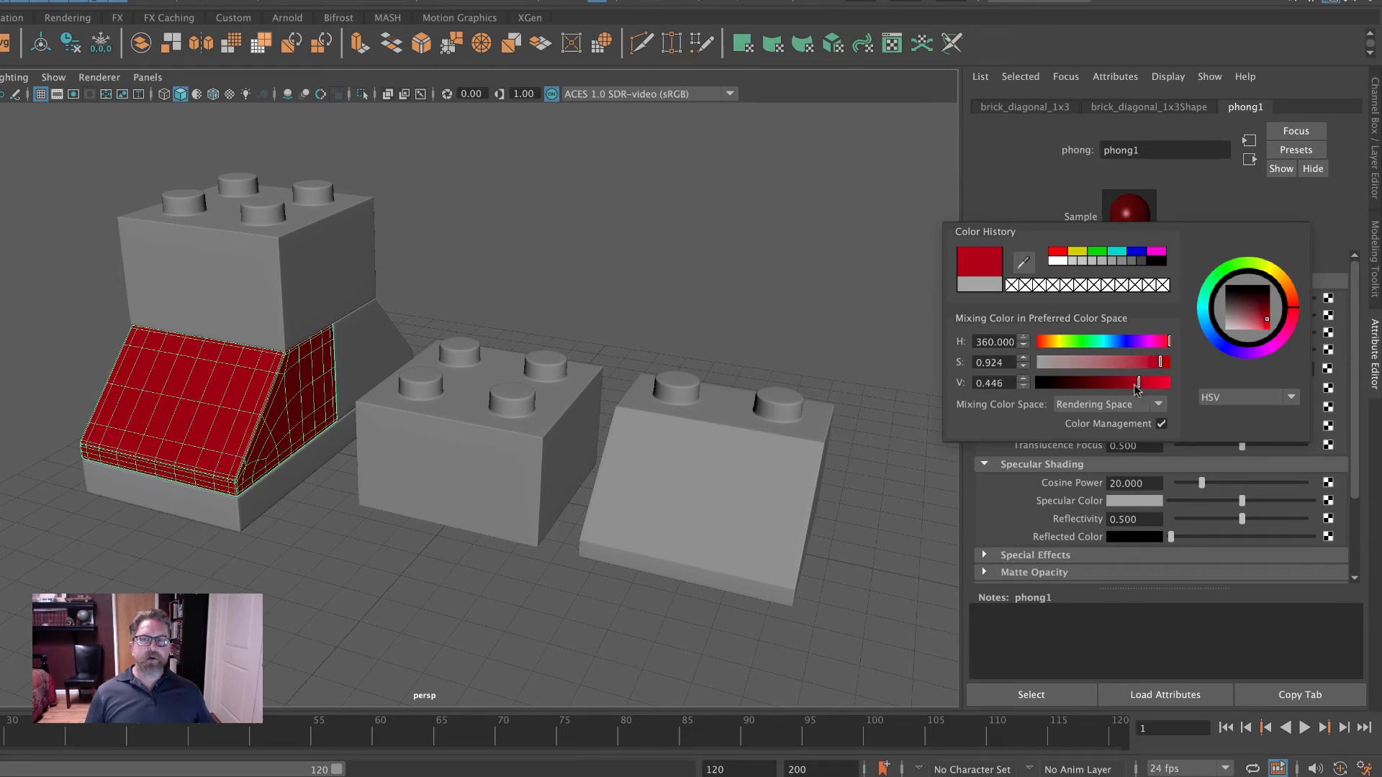
click(489, 230)
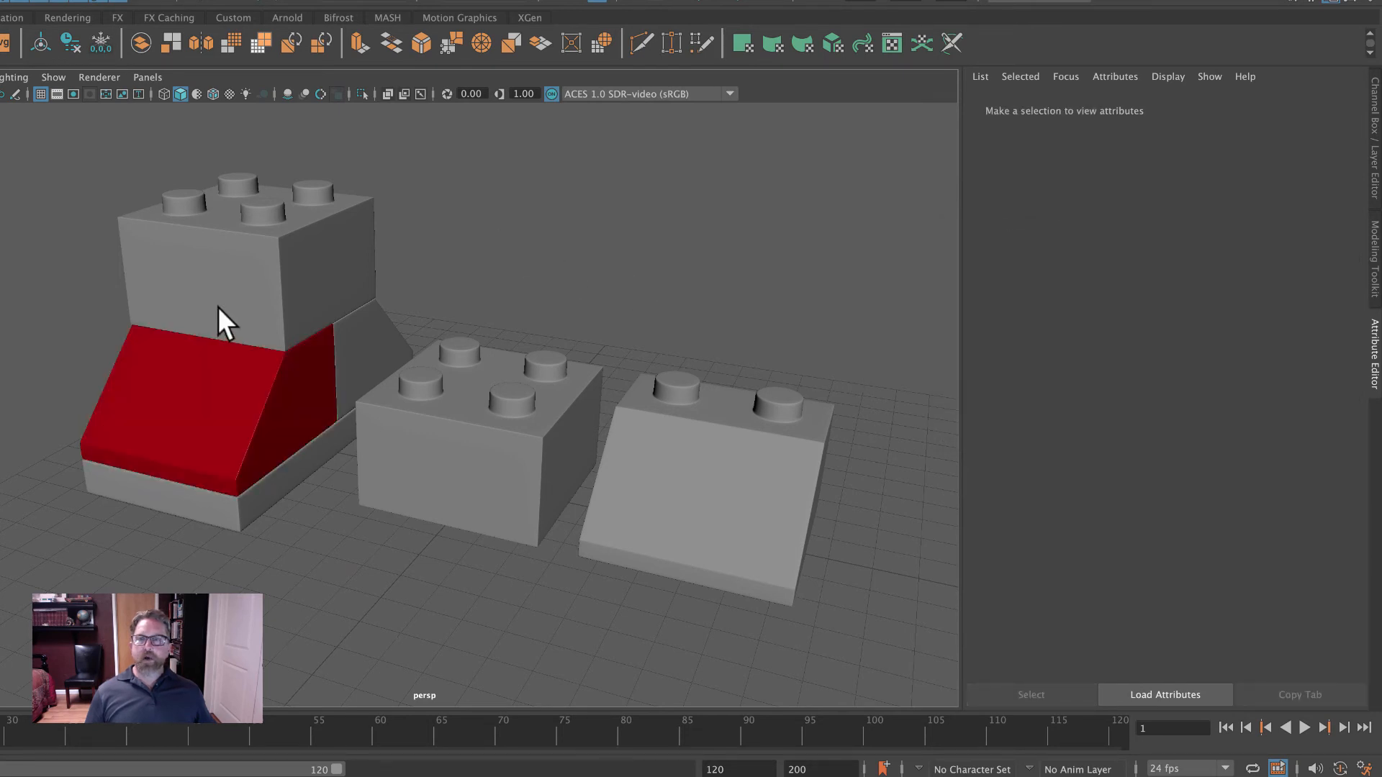
Assign a new Phong material to the top 2x2 brick of the stack, color it yellow, and deselect it
click(244, 244)
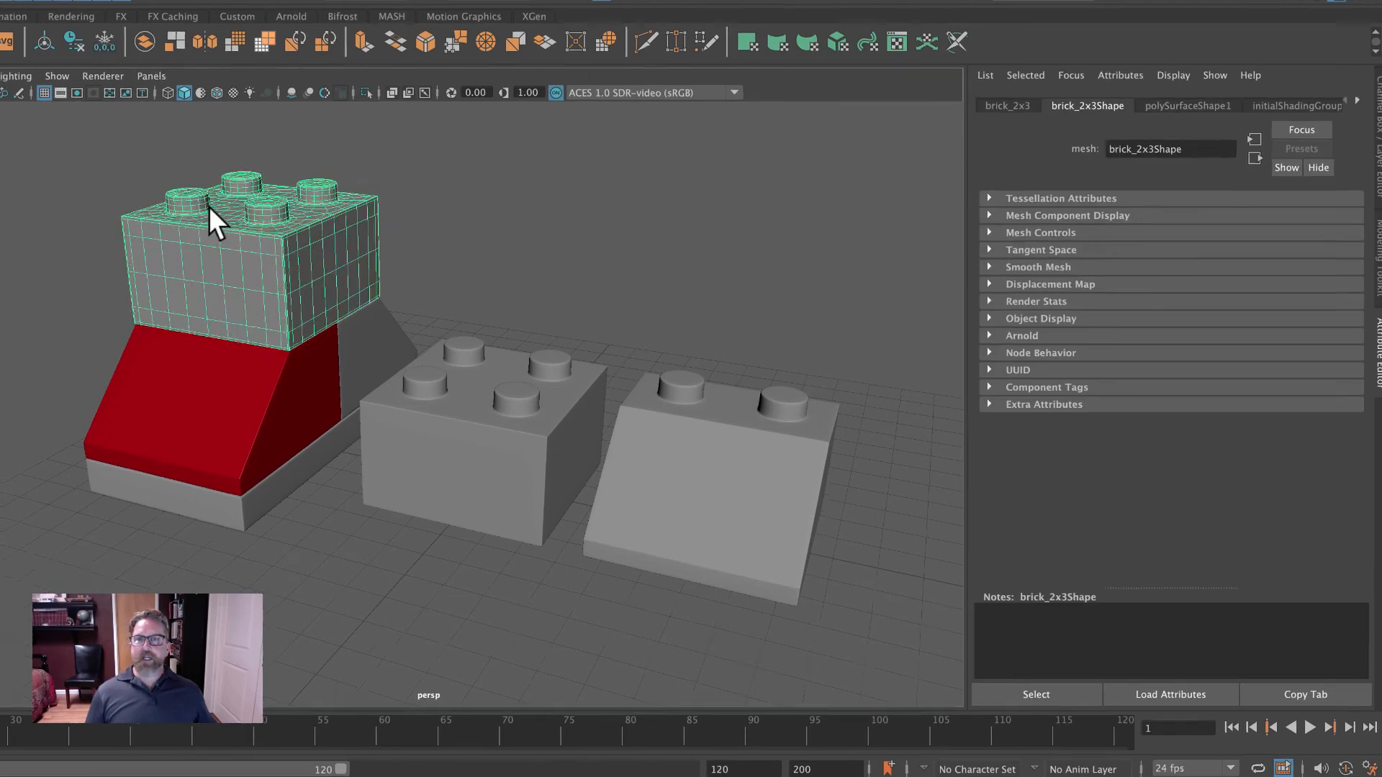
right_drag(223, 207, 220, 240)
right_drag(647, 121, 684, 603)
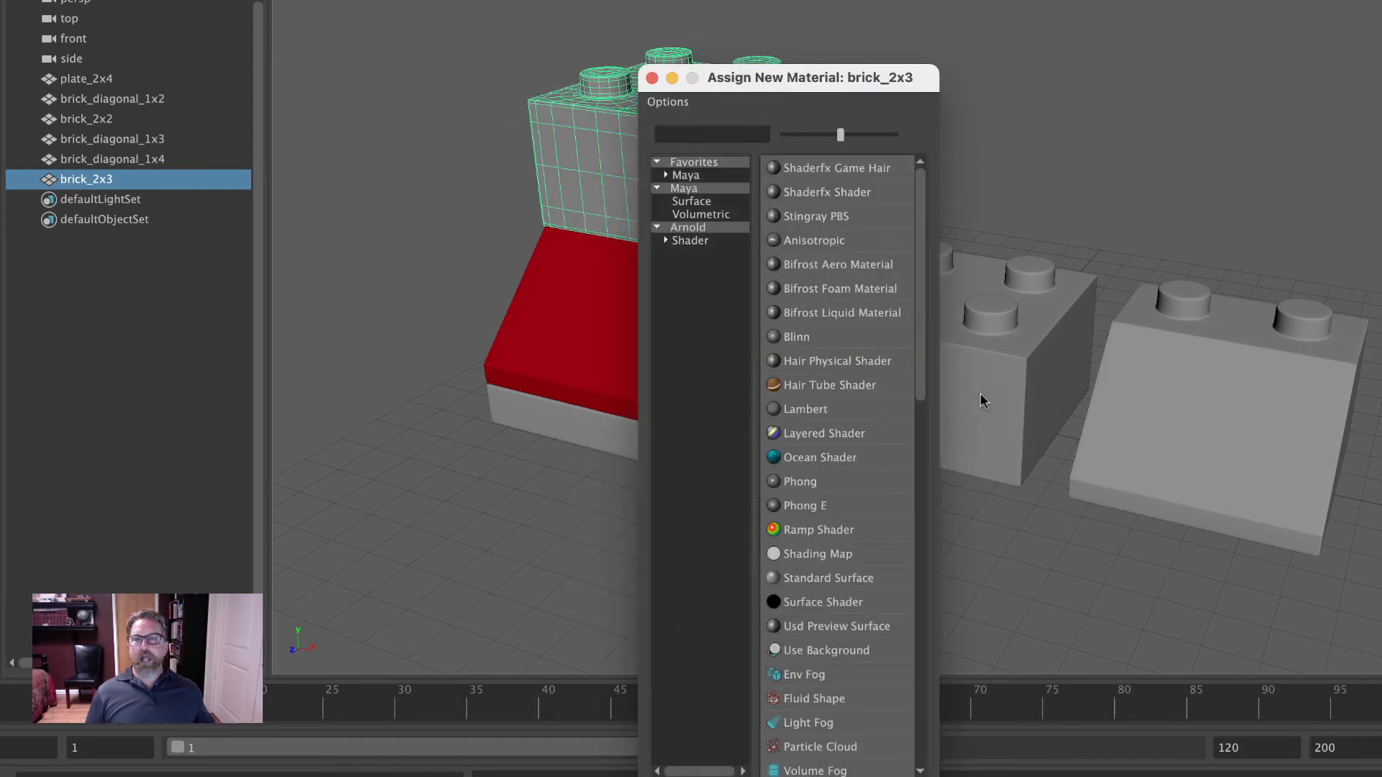
click(809, 478)
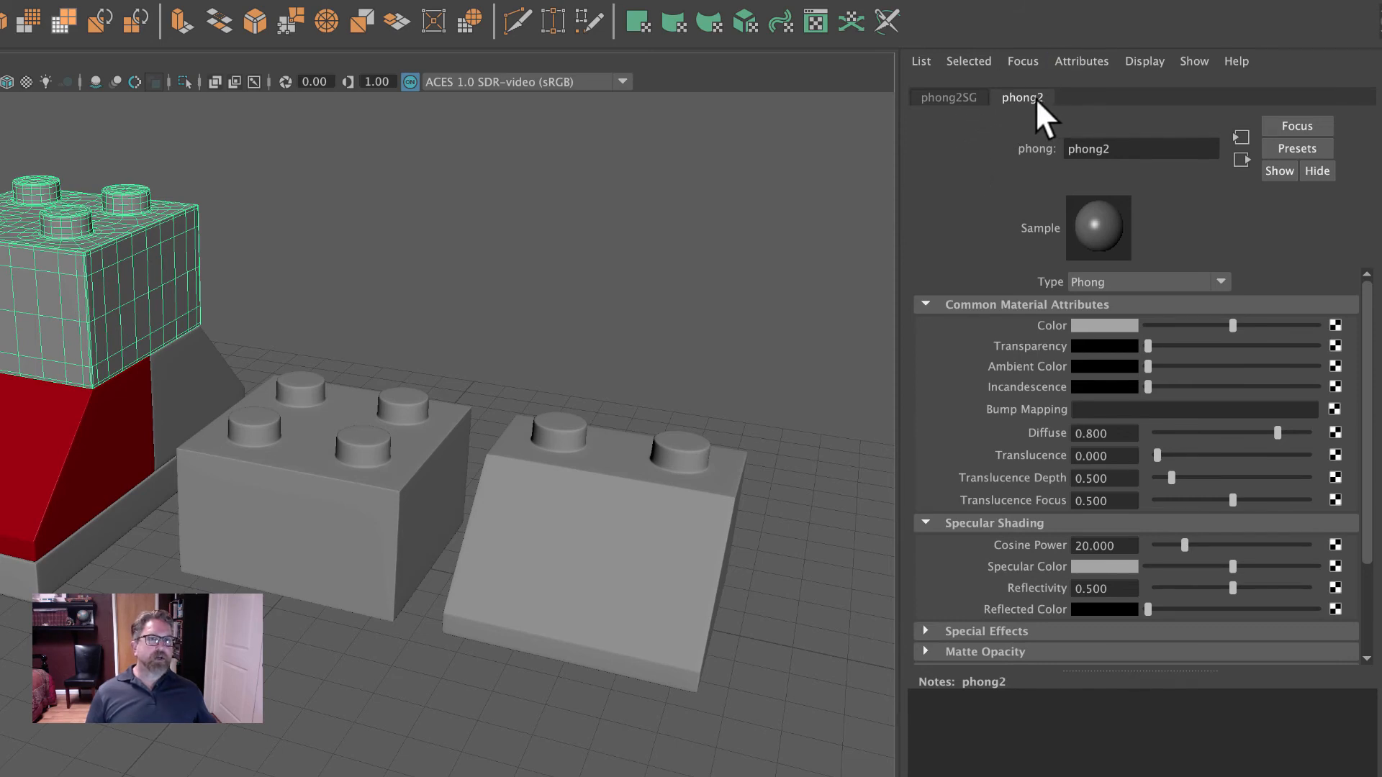
click(1090, 326)
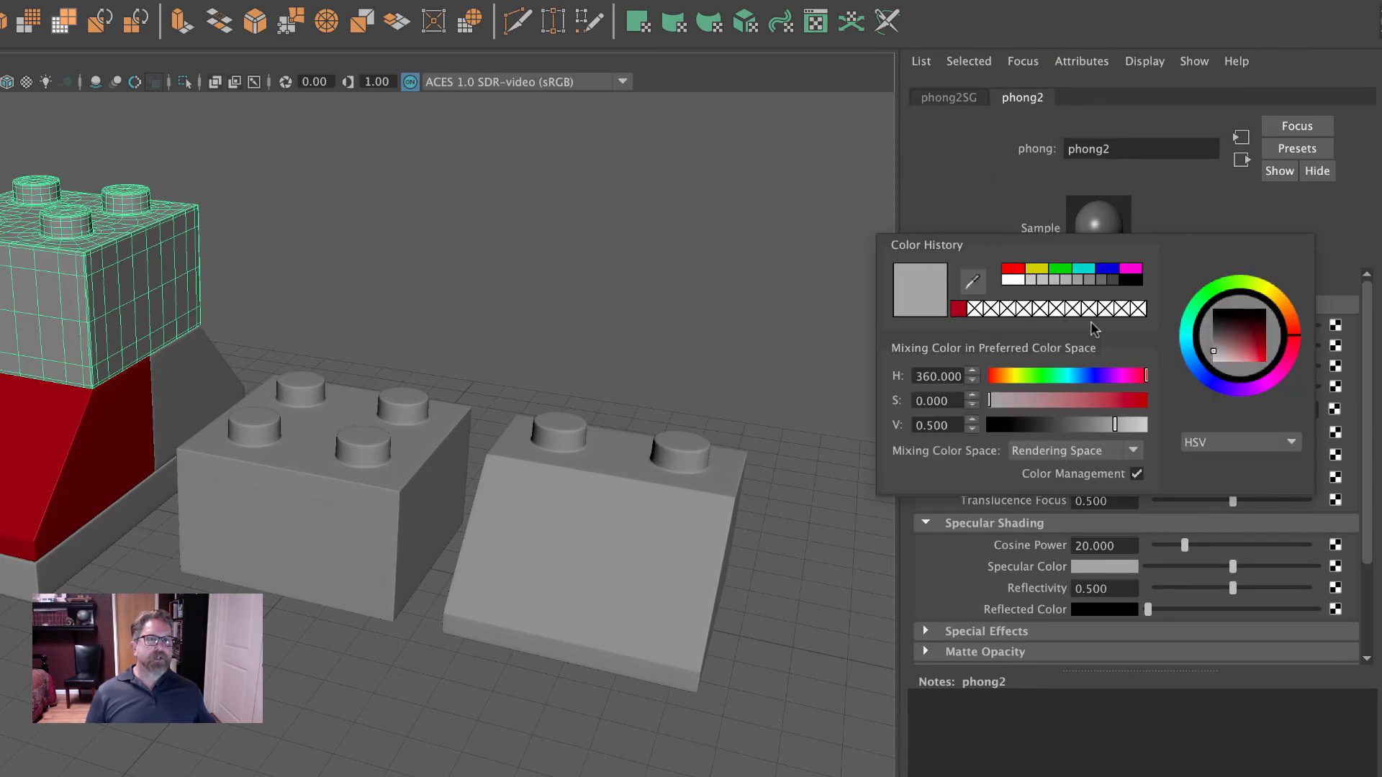
click(1037, 268)
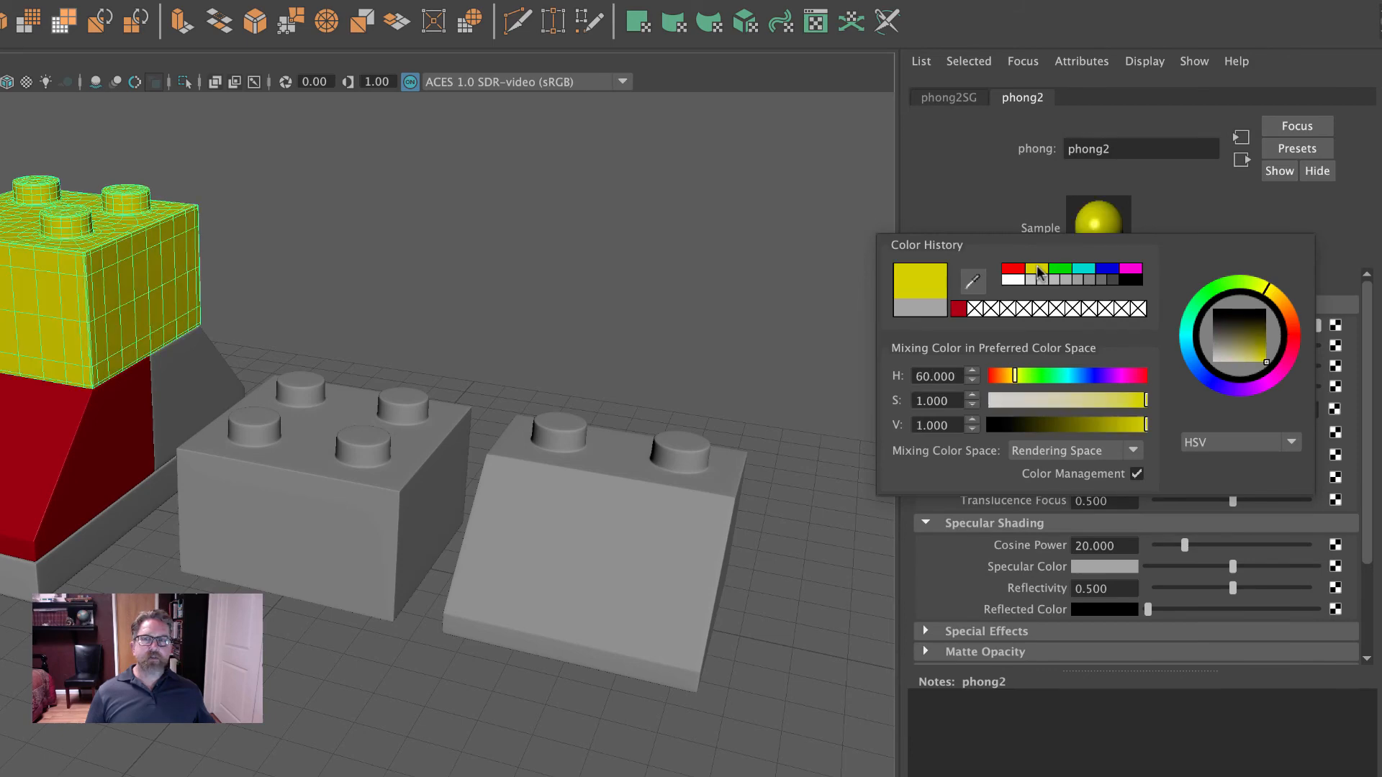
click(313, 213)
Assign a new Phong material to the second diagonal brick on the opposite side of the stack and color it white
click(200, 364)
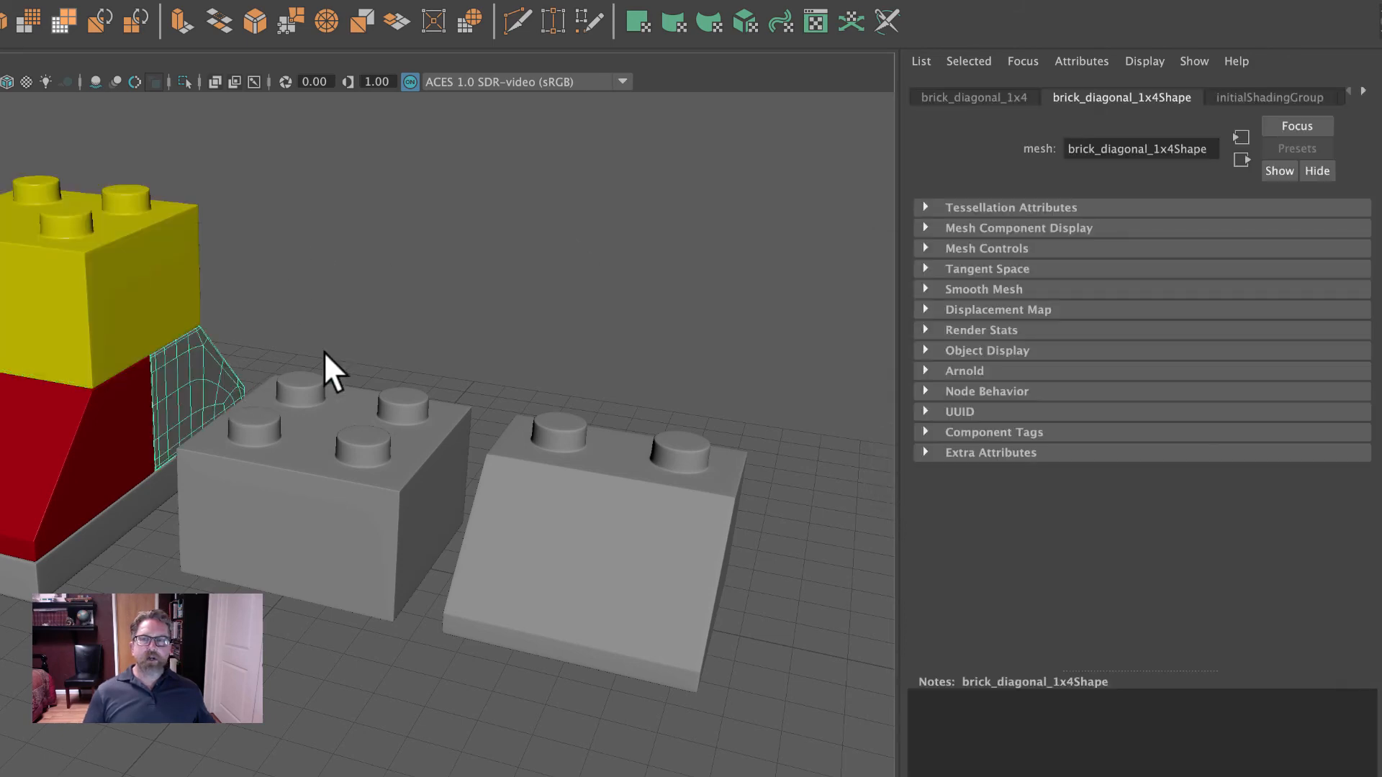
alt+drag(534, 288, 259, 271)
right_click(327, 436)
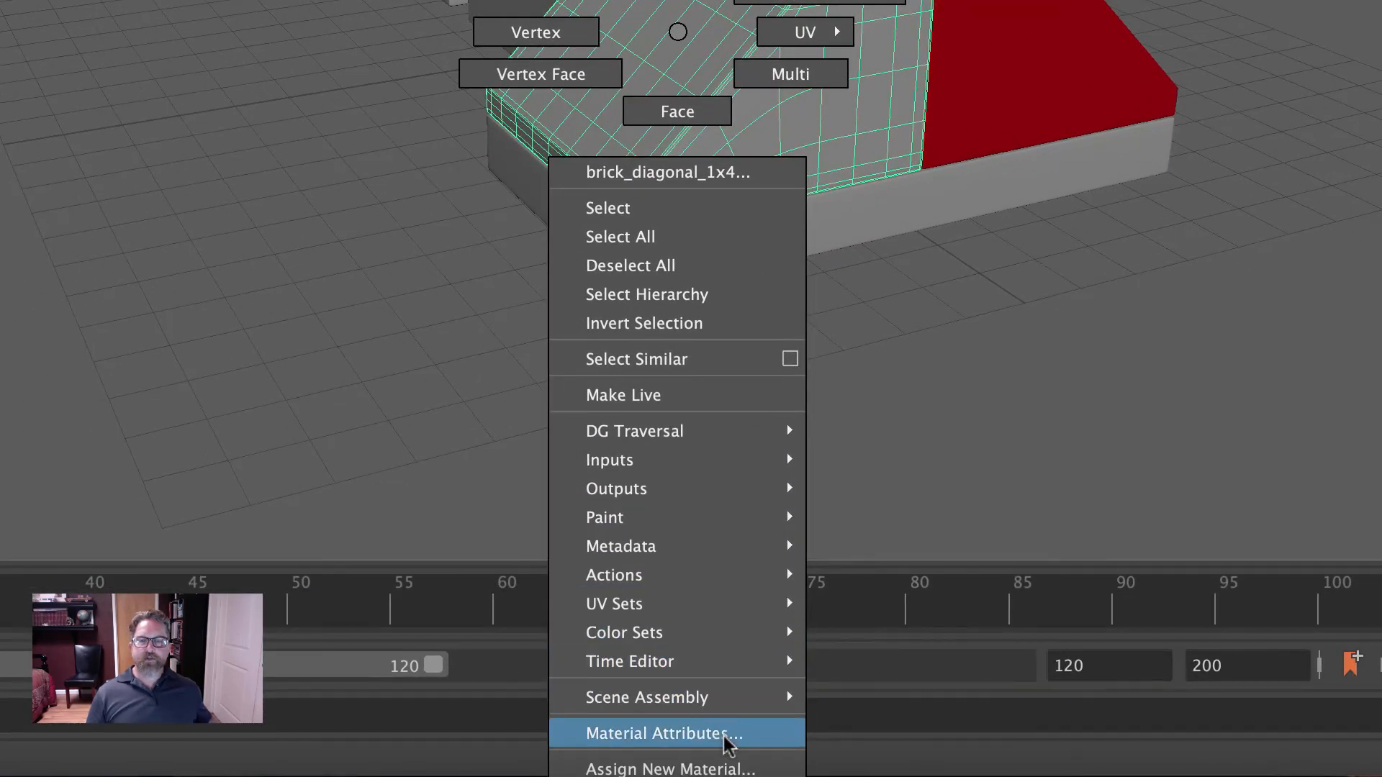
click(729, 766)
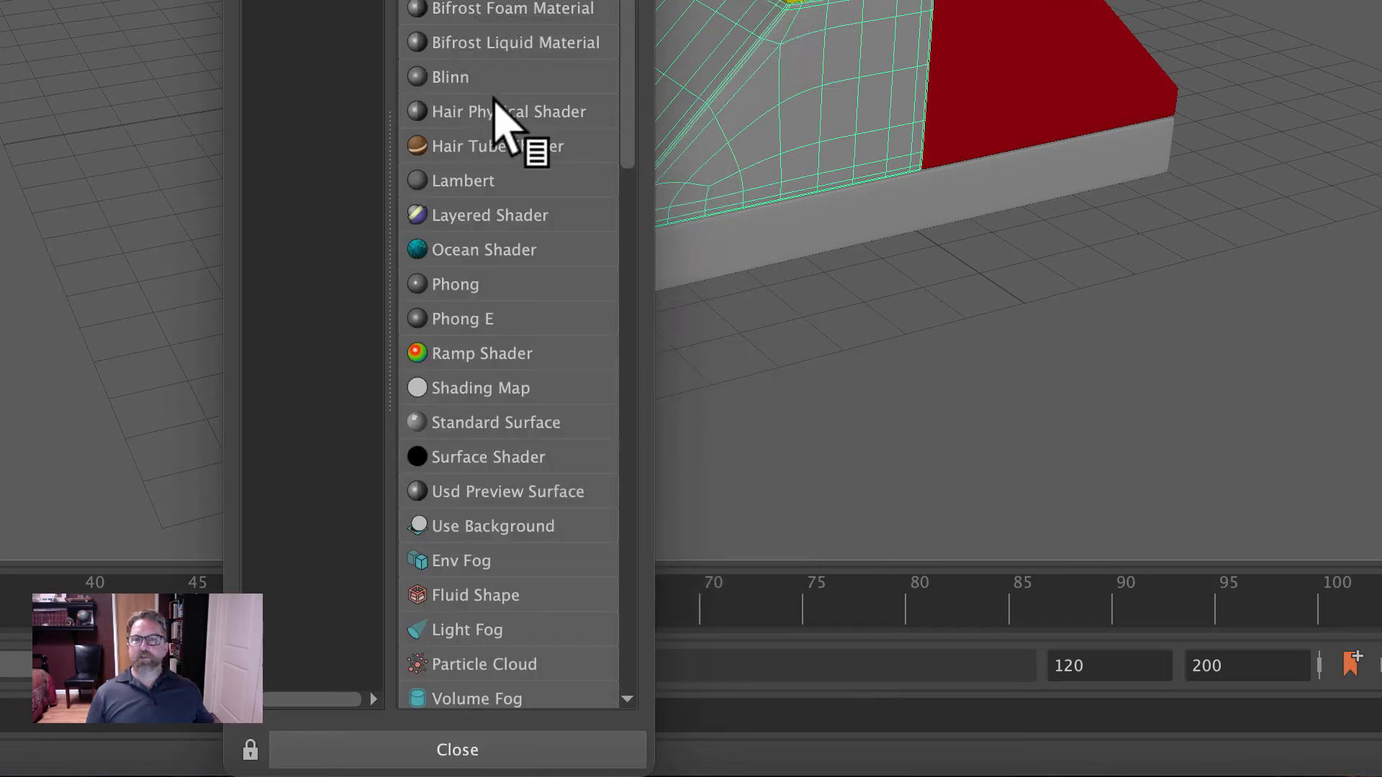
click(462, 281)
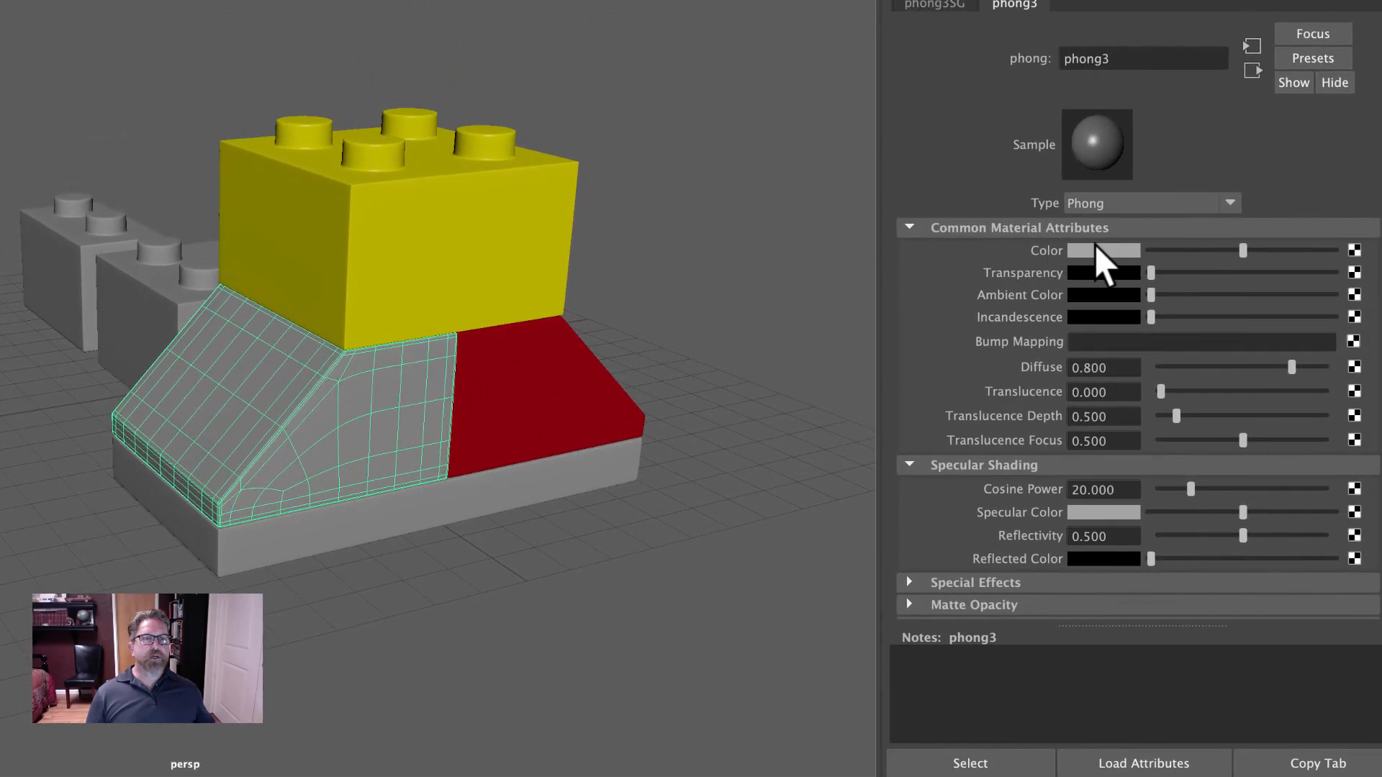
click(1098, 249)
click(1011, 202)
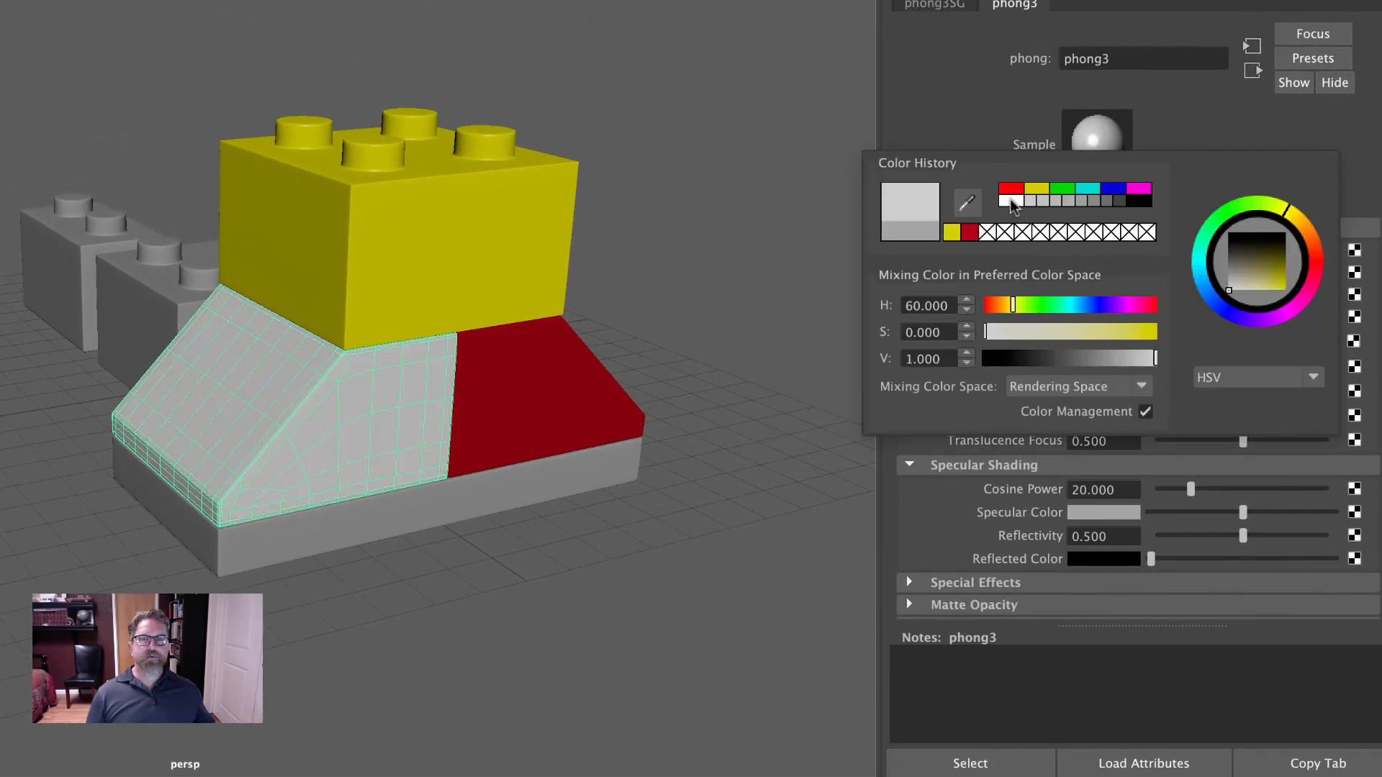
Switch the 2x4 base plate to component selection and turn off soft selection
click(495, 494)
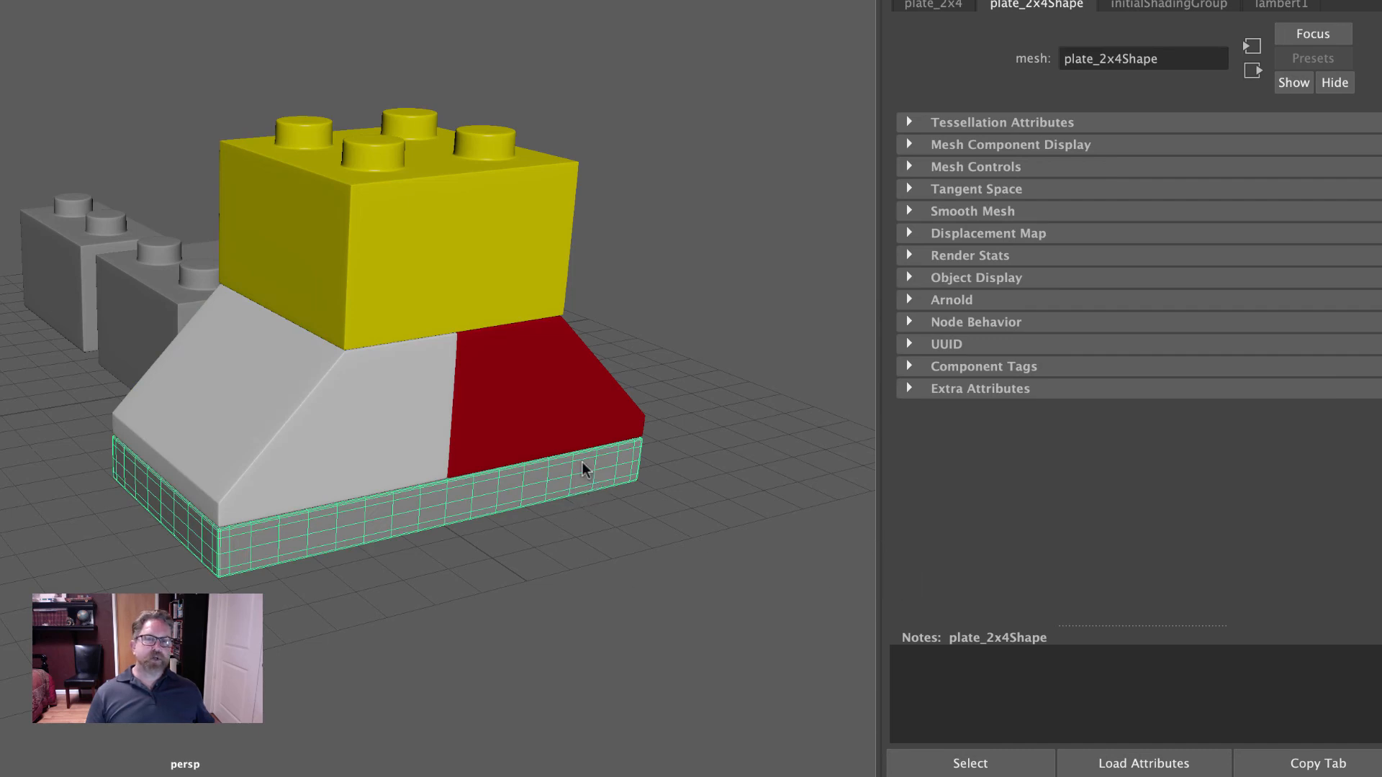
right_drag(583, 393, 441, 426)
alt+middle_drag(441, 425, 410, 275)
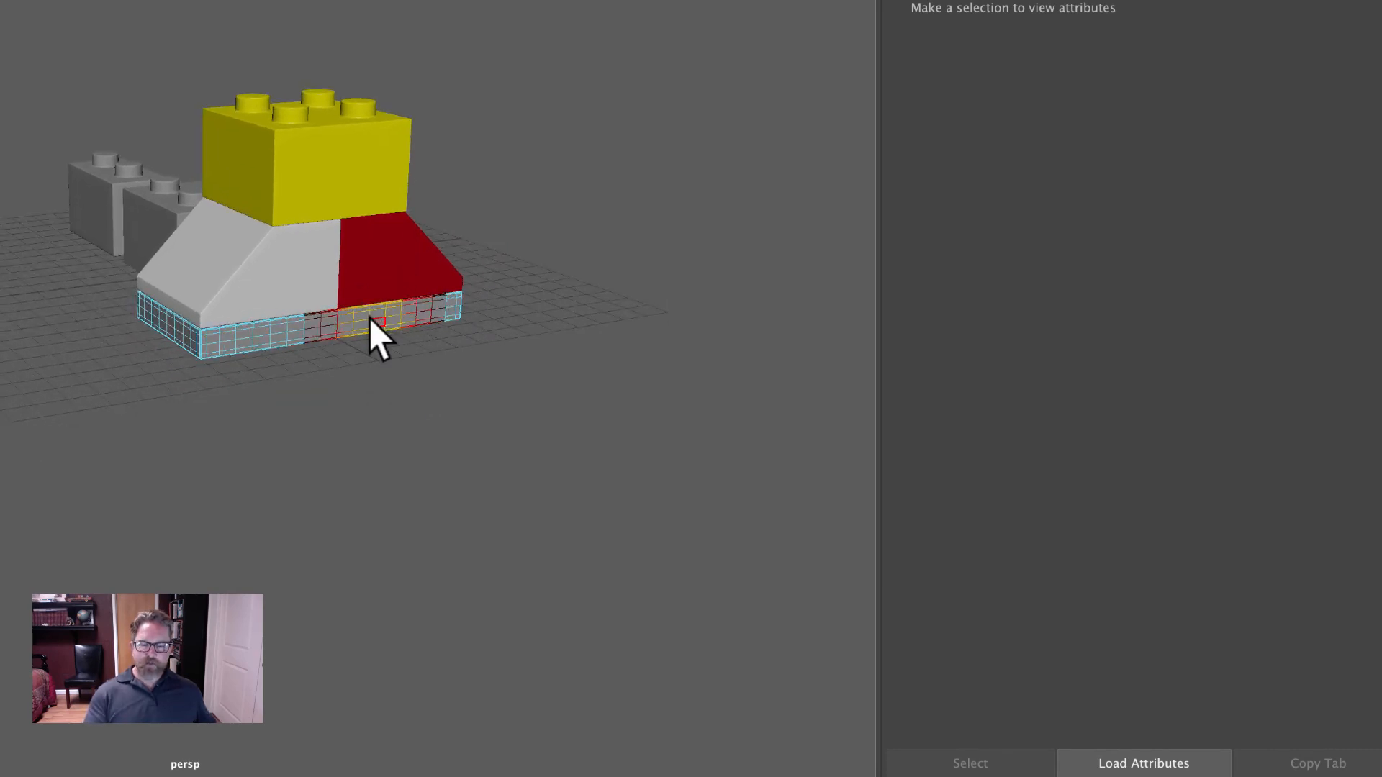
key(b)
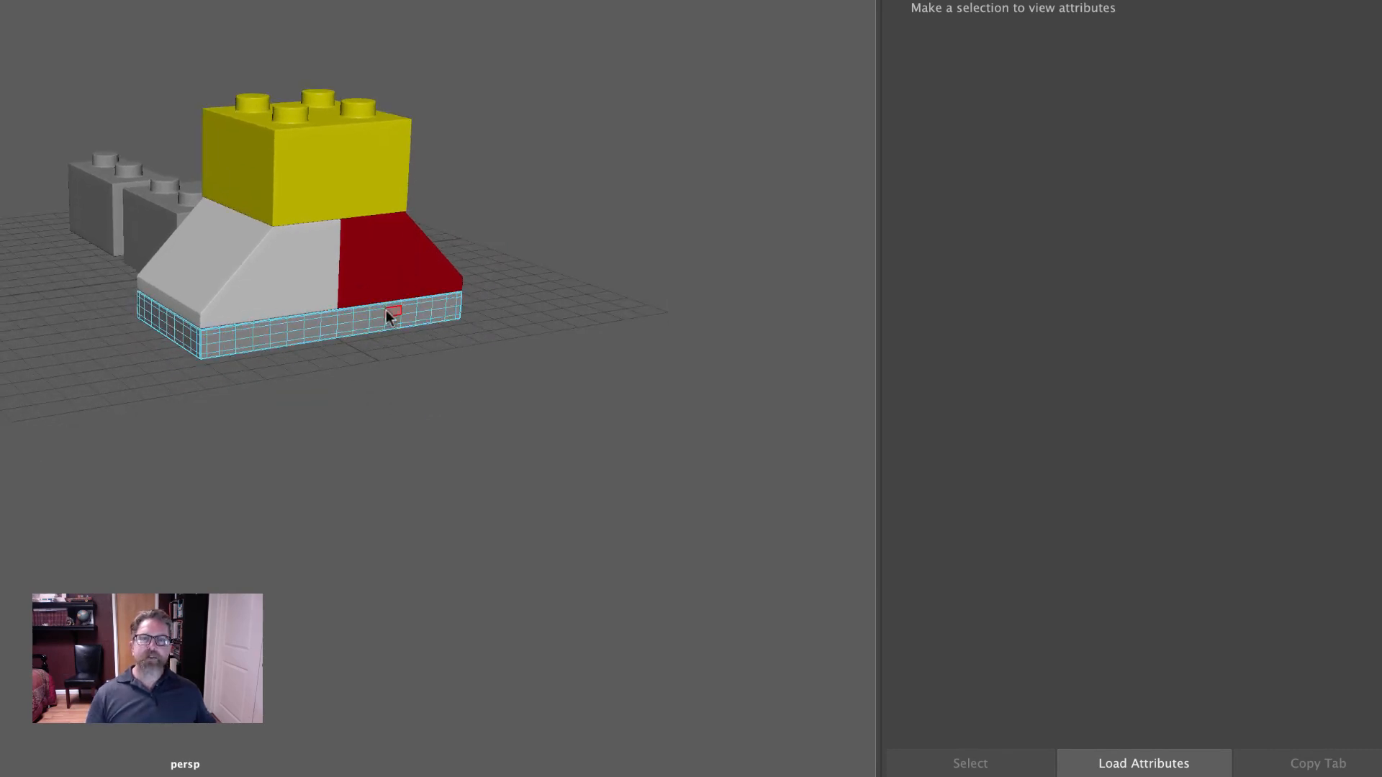
Assign a new Phong material to the 2x4 base plate, color it blue, and deselect it
right_click(387, 311)
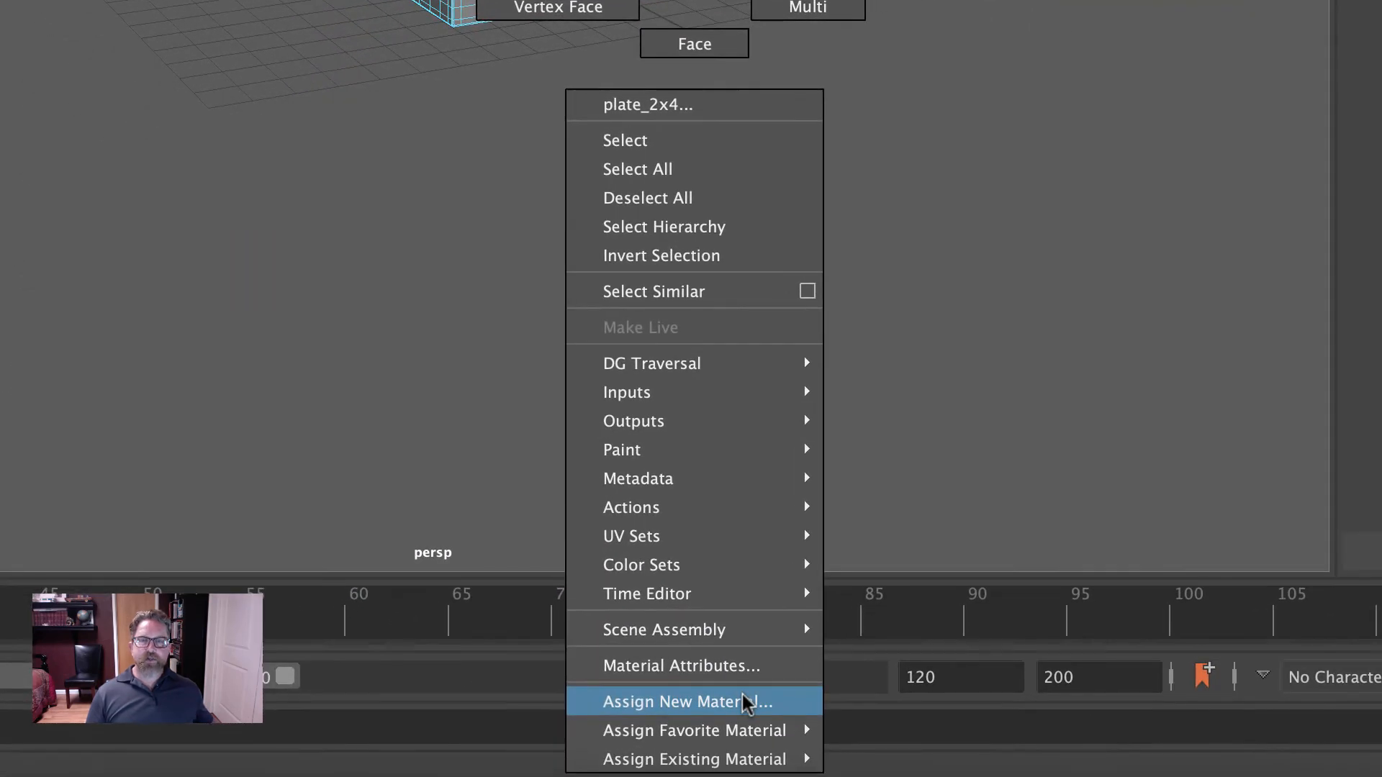
click(745, 702)
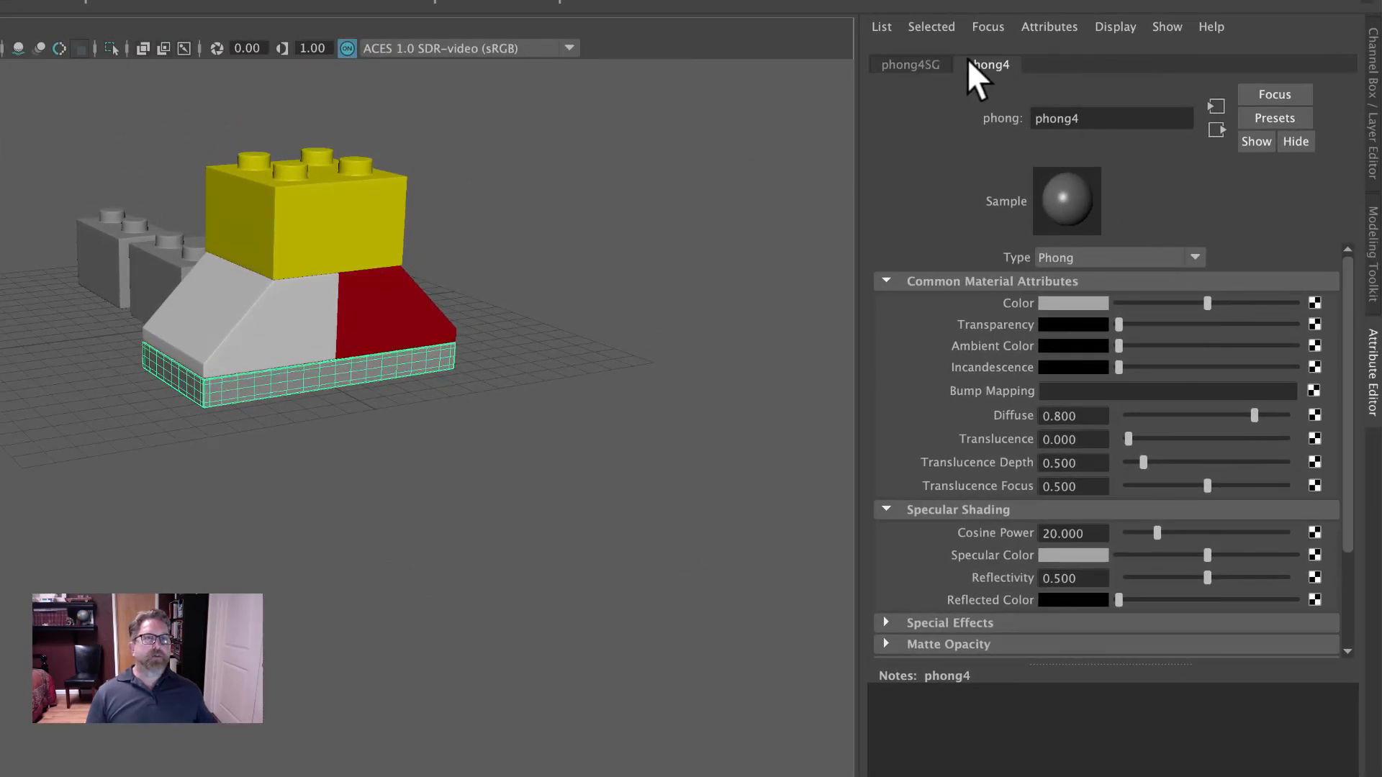
click(1077, 303)
click(1094, 247)
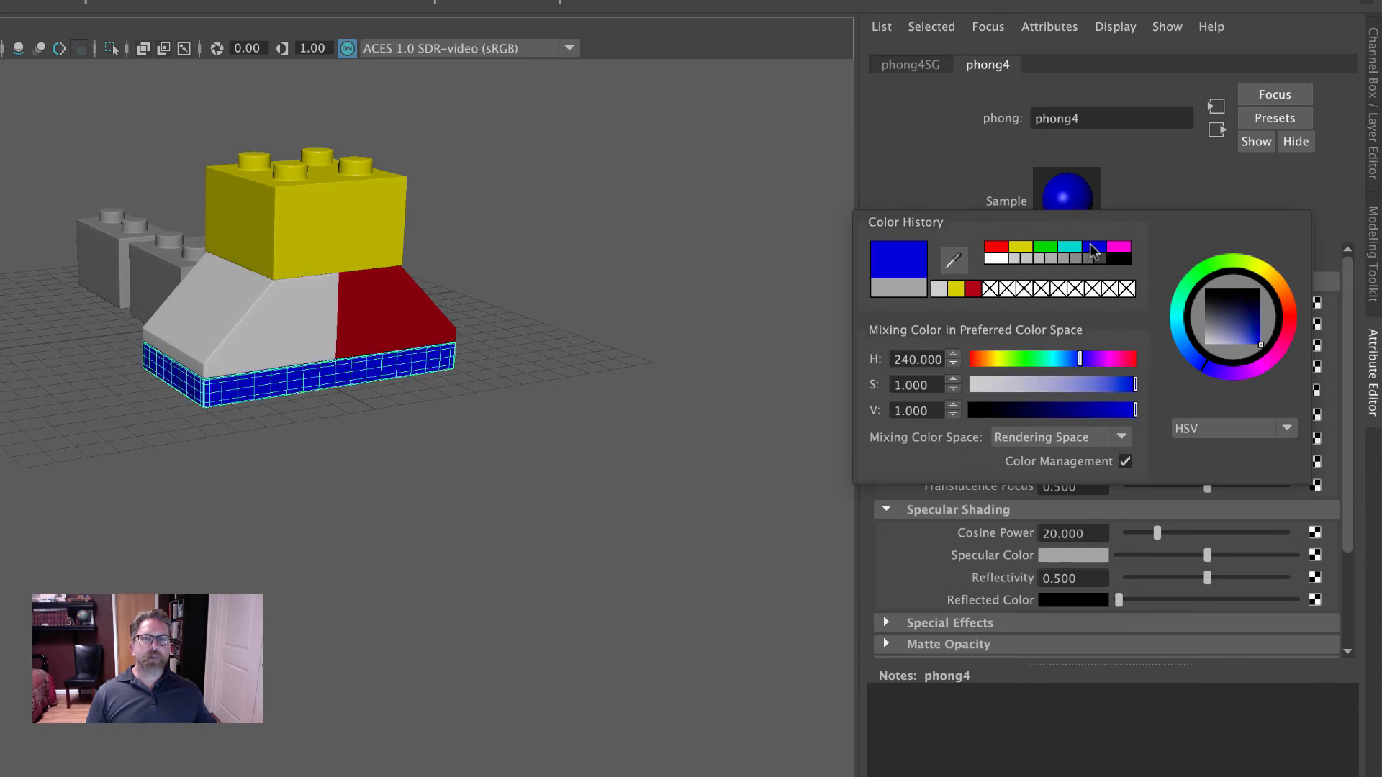
click(499, 209)
Examine the colored stack from other angles and check the transform values of the white diagonal brick and the yellow 2x2 brick
alt+drag(551, 214, 259, 235)
alt+right_drag(259, 235, 553, 268)
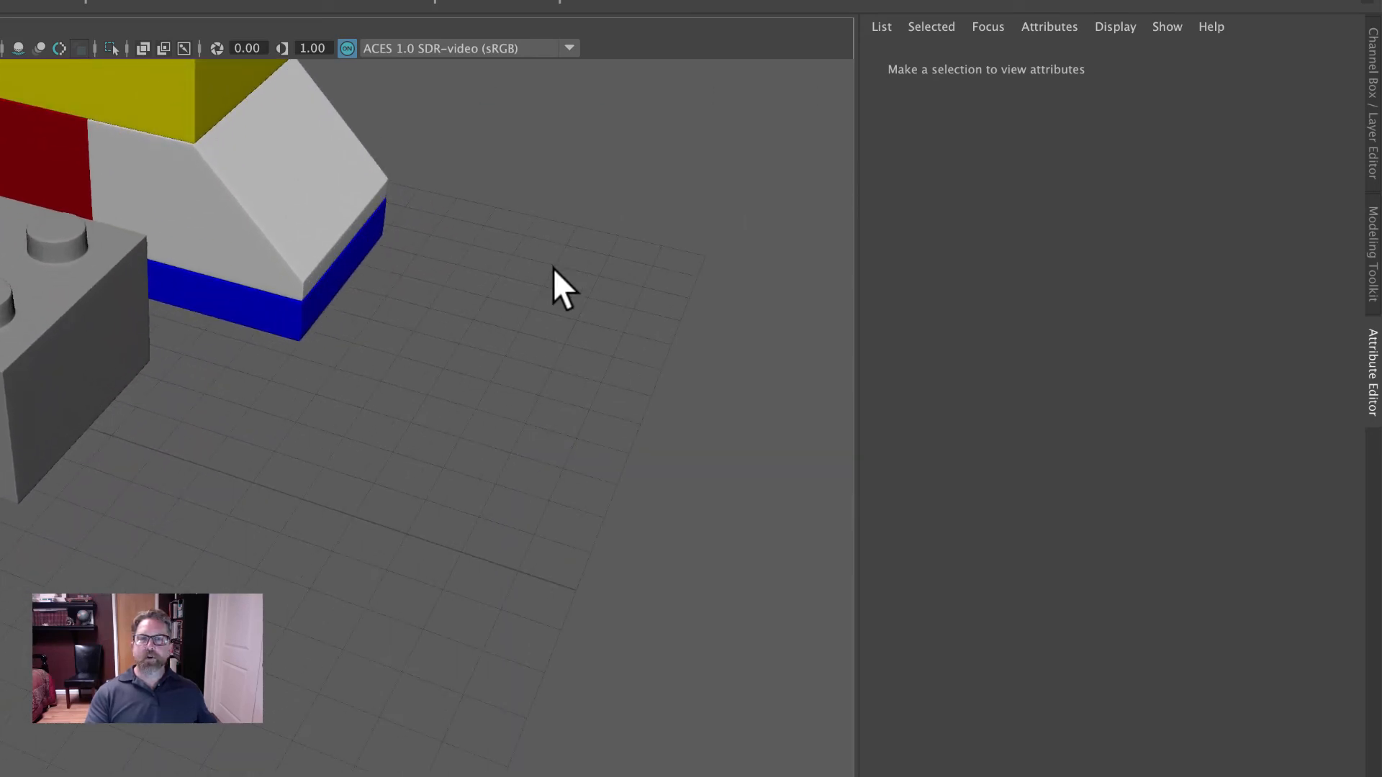
alt+drag(553, 267, 495, 241)
alt+middle_drag(496, 241, 659, 557)
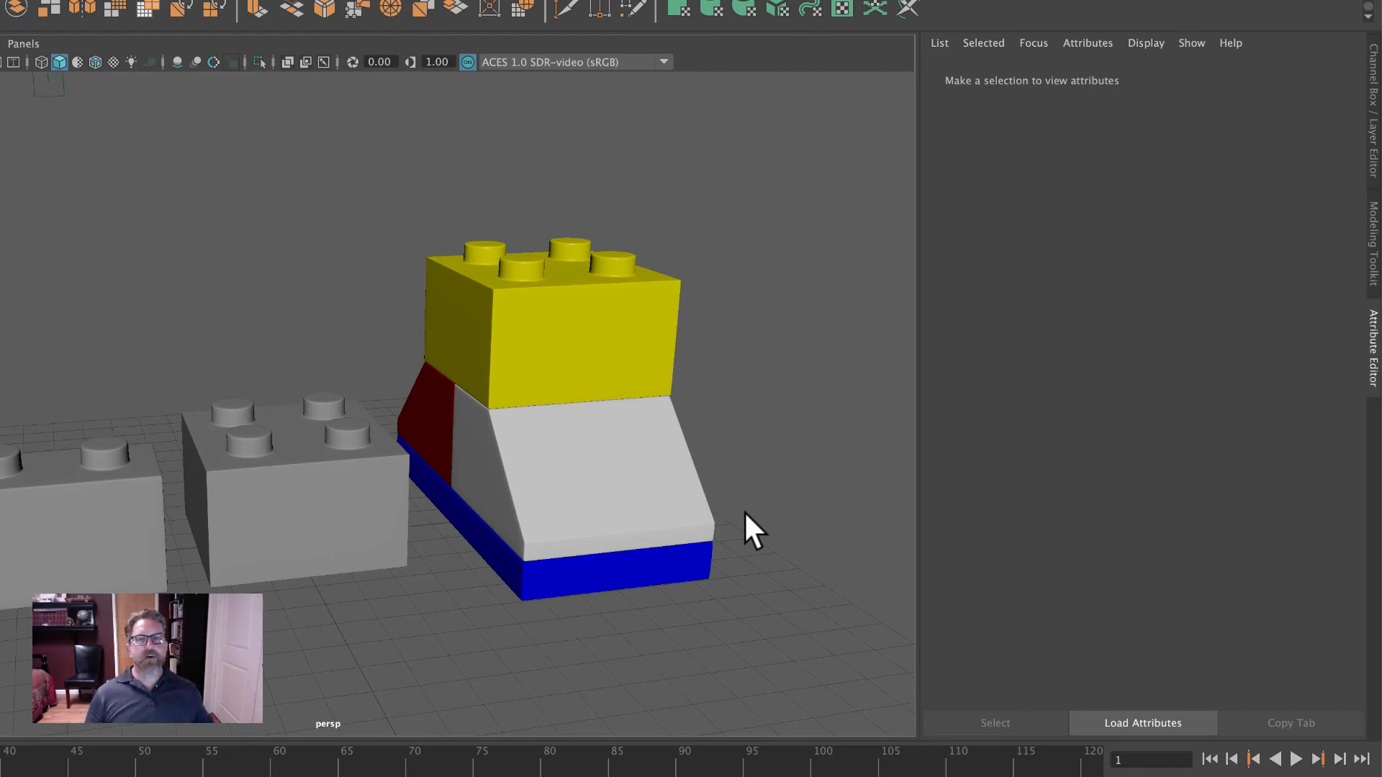
click(633, 518)
click(1375, 133)
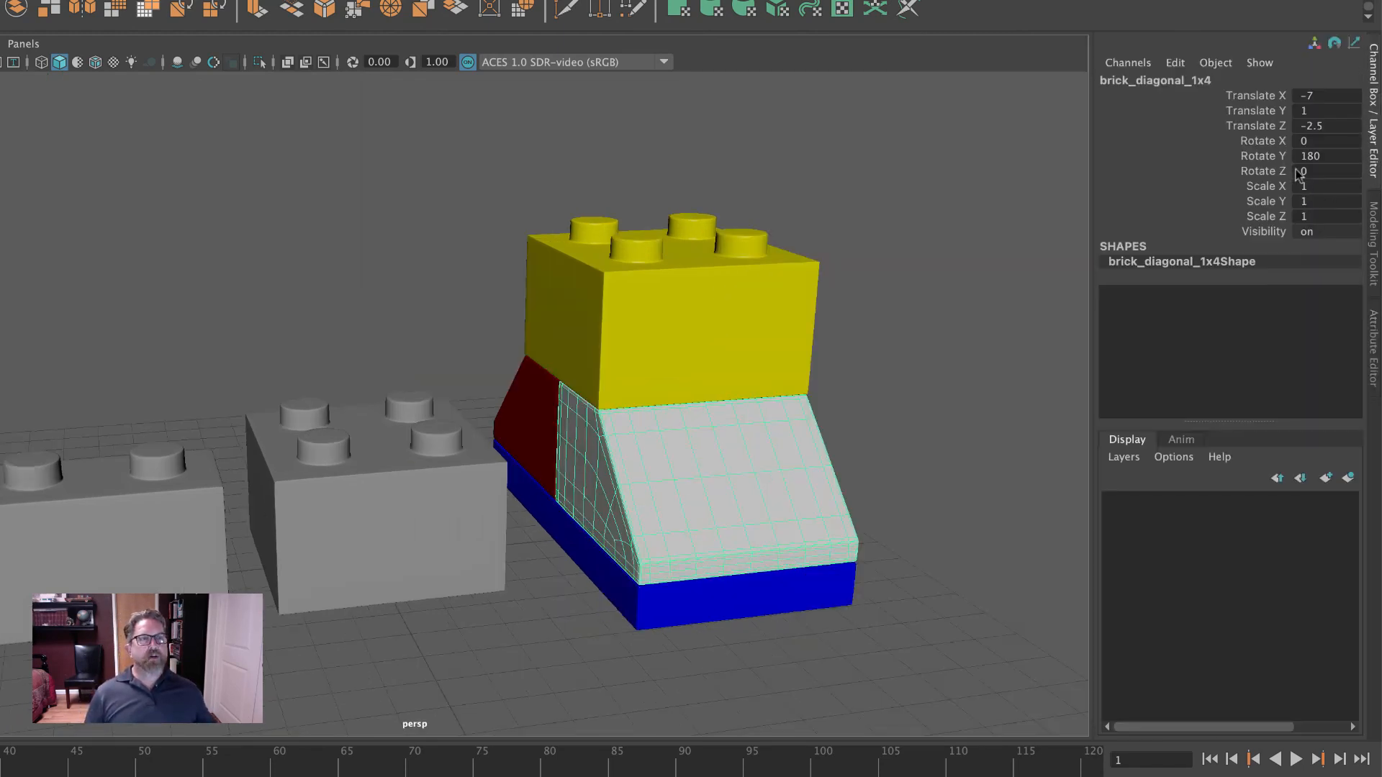
click(1306, 126)
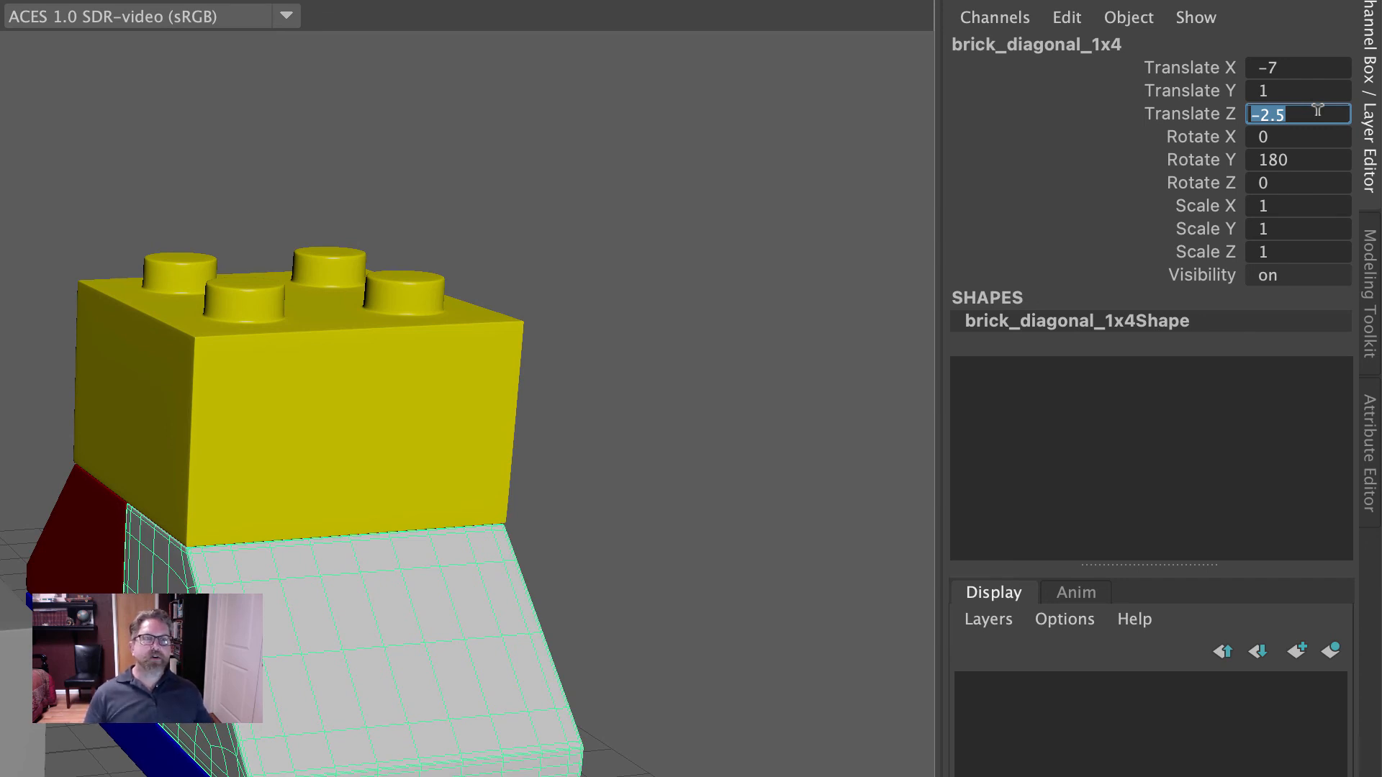
click(222, 382)
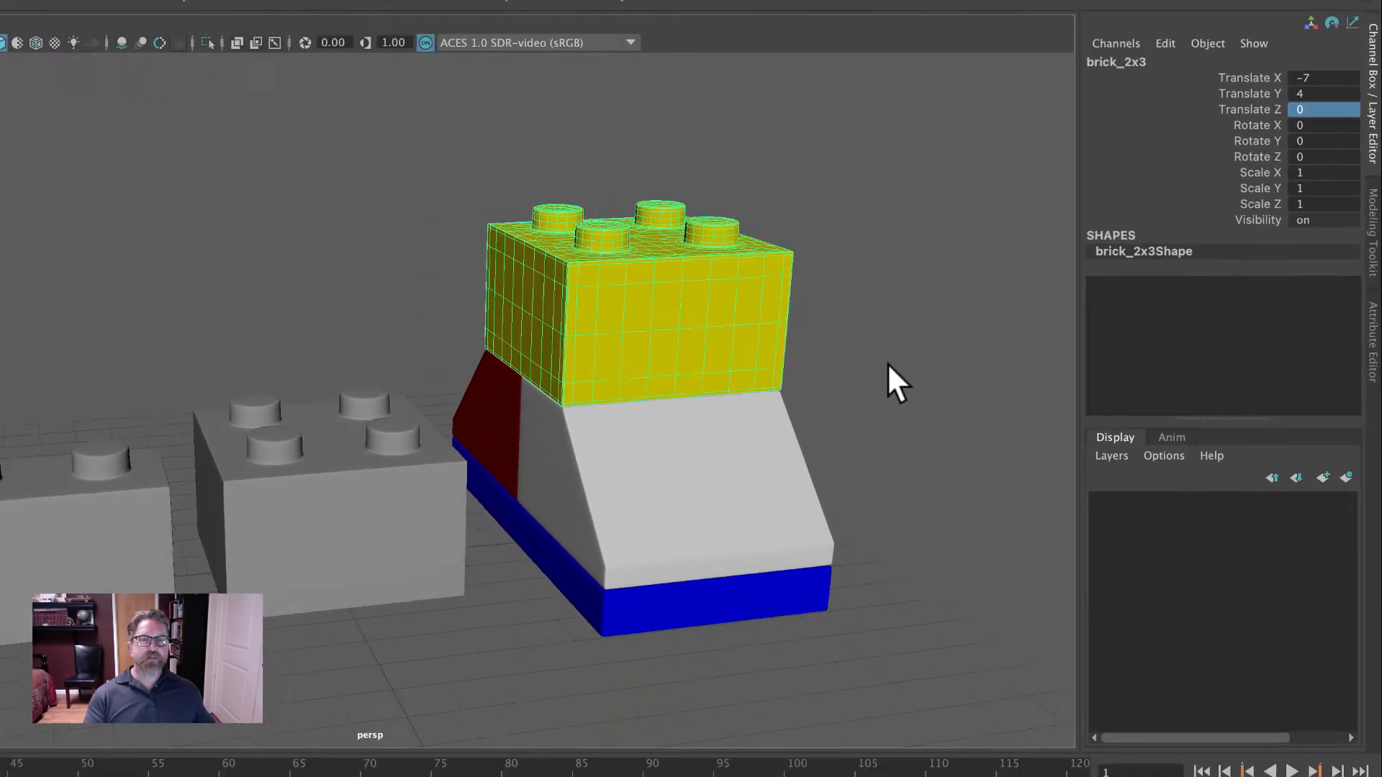
Edit the existing Phong material of the 2x4 base plate to color it black, and deselect the plate
alt+drag(908, 354, 777, 345)
alt+middle_drag(792, 344, 842, 299)
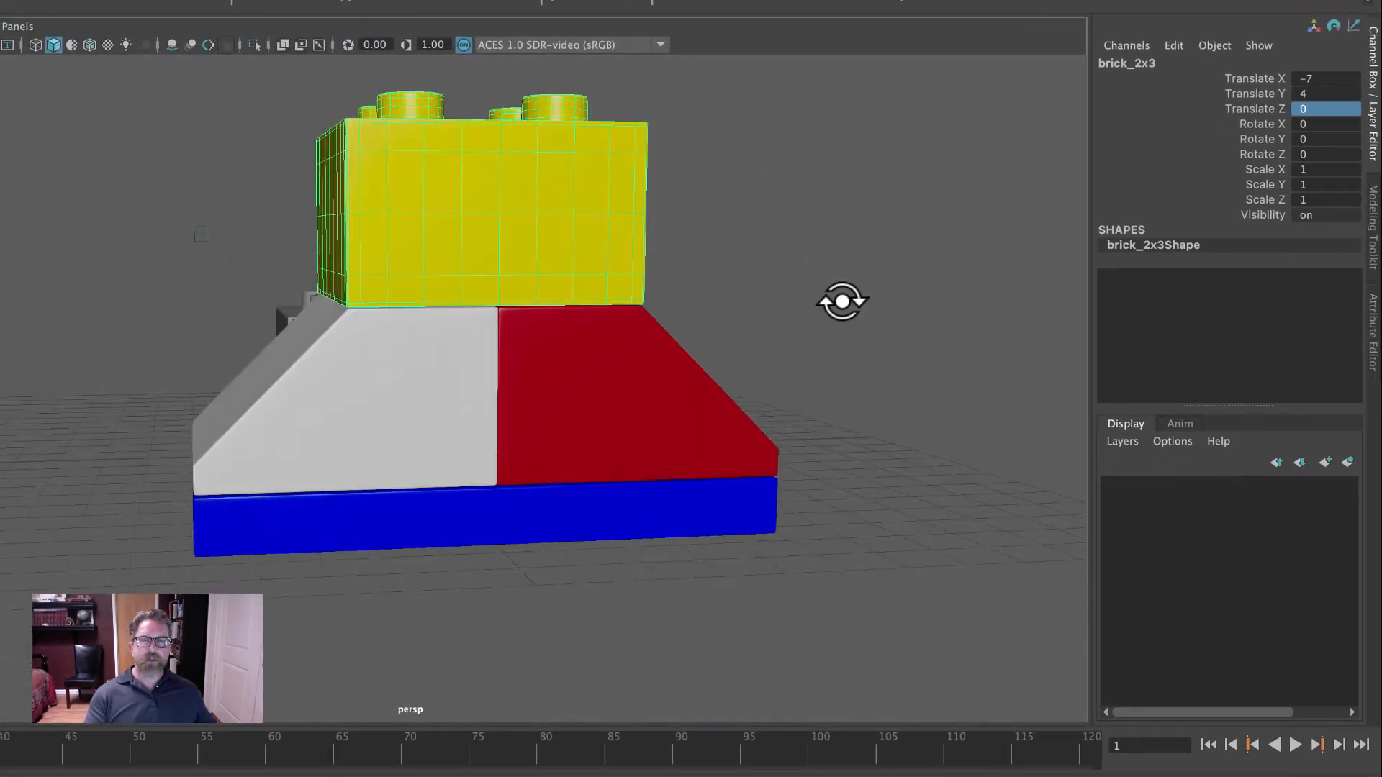
alt+drag(842, 299, 725, 487)
click(774, 504)
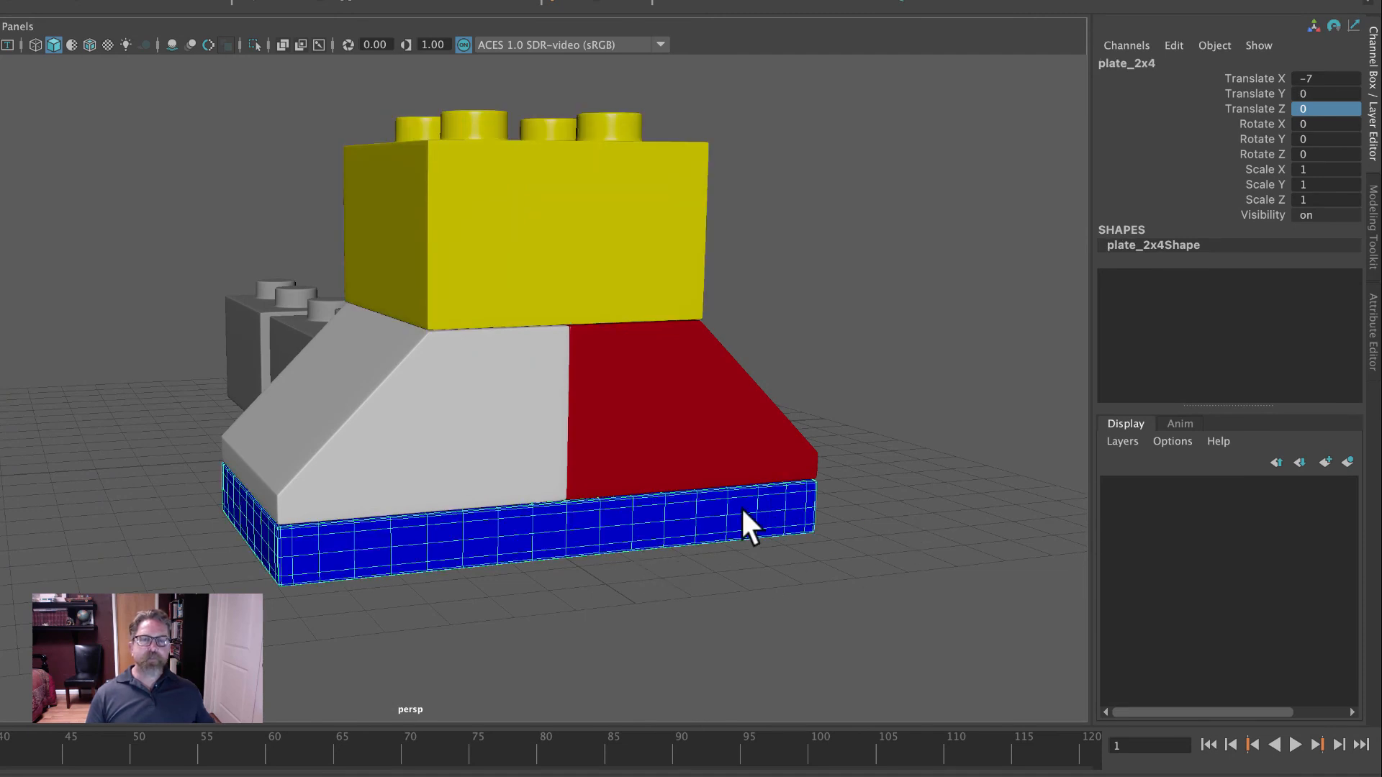
alt+right_drag(782, 407, 644, 375)
alt+middle_drag(644, 374, 621, 227)
right_click(610, 337)
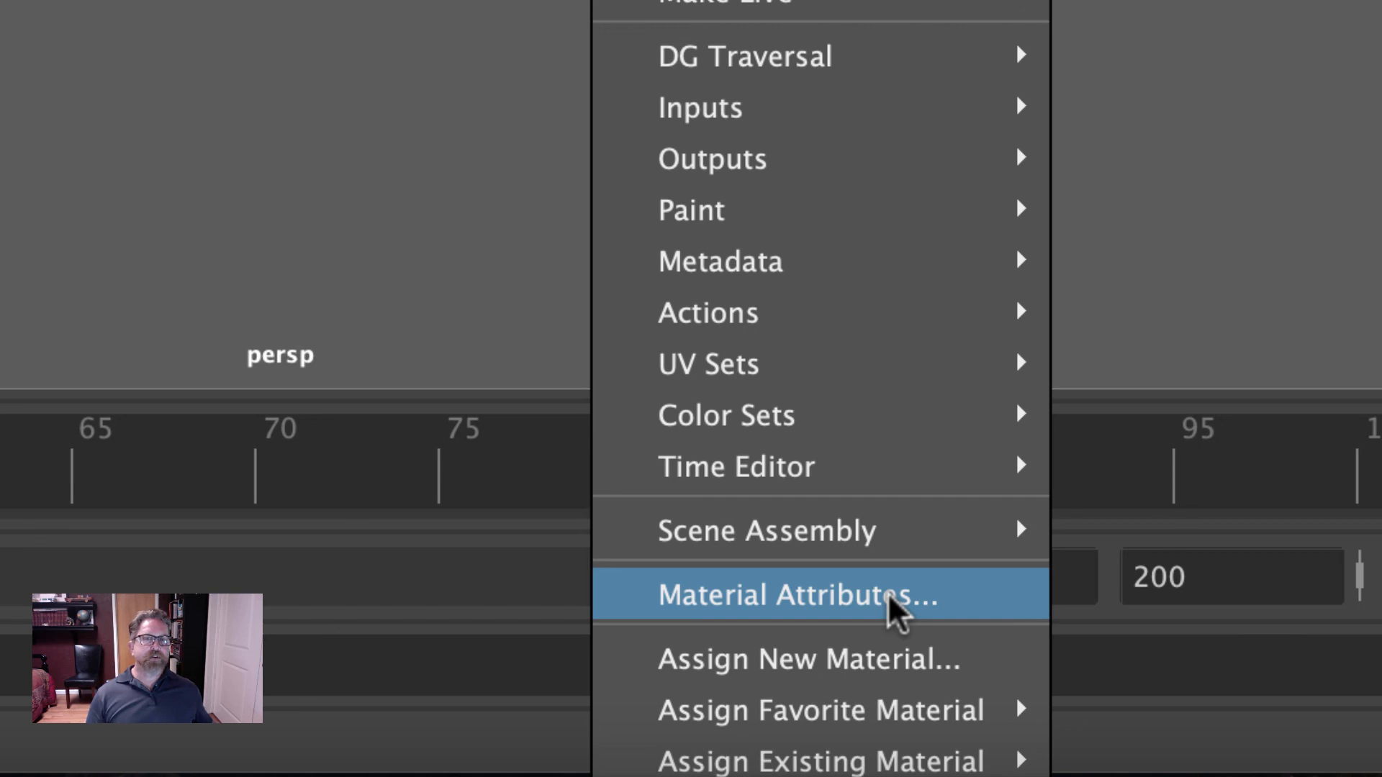
click(891, 596)
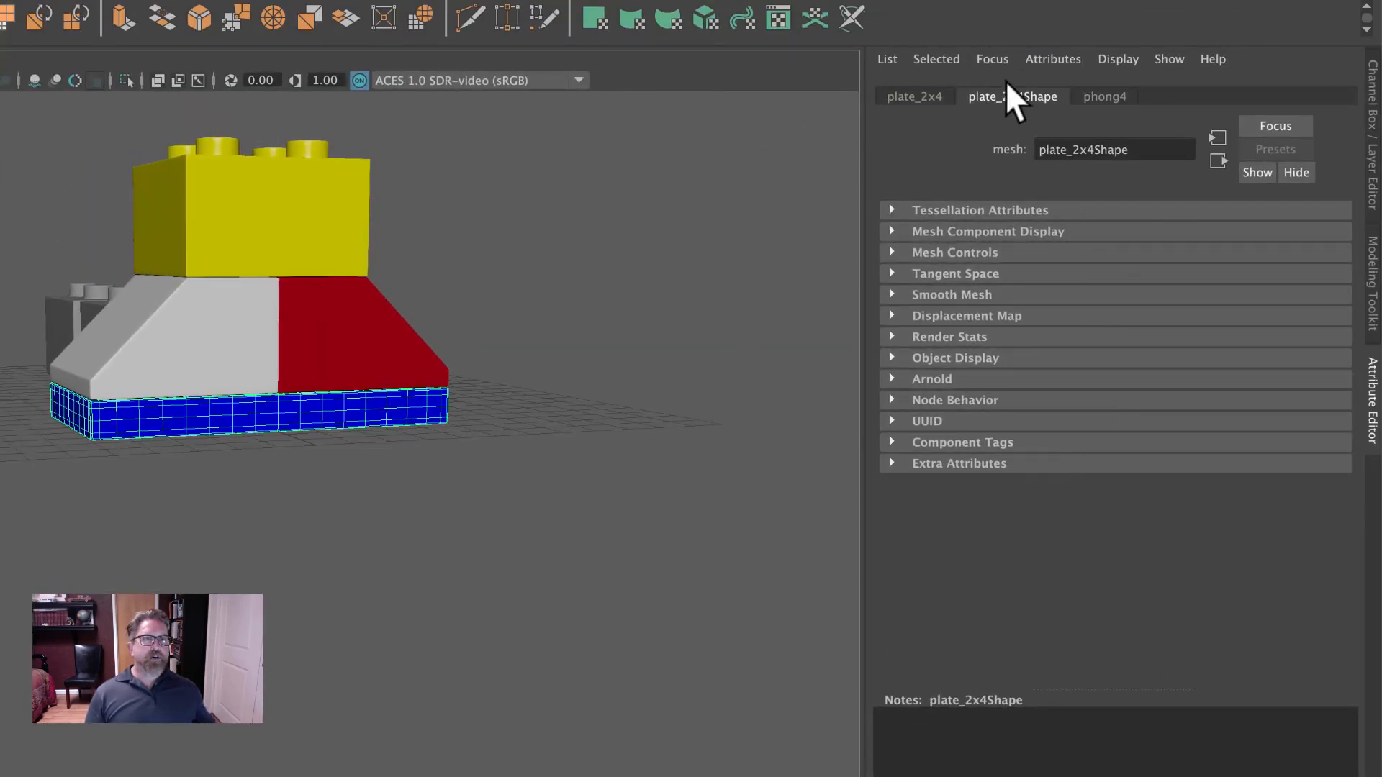
click(1109, 97)
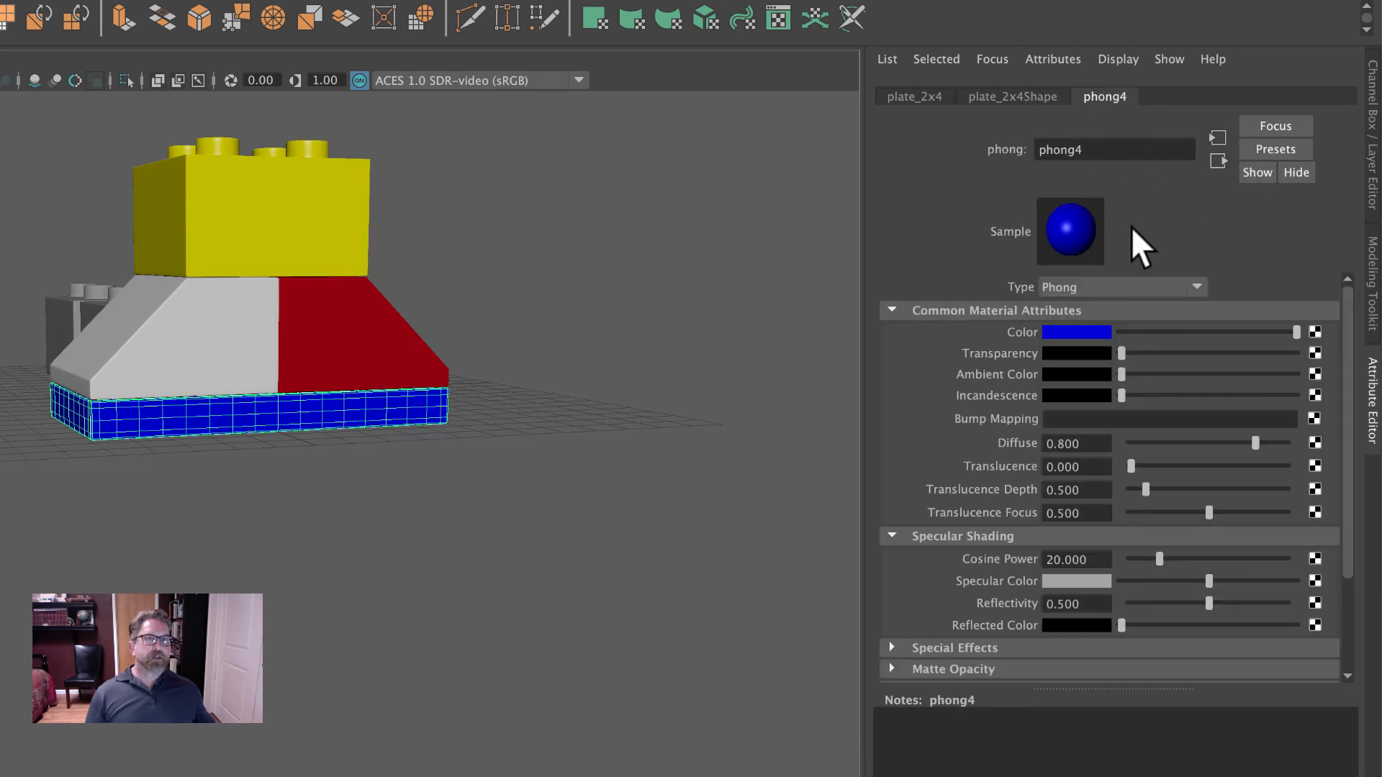
click(1074, 332)
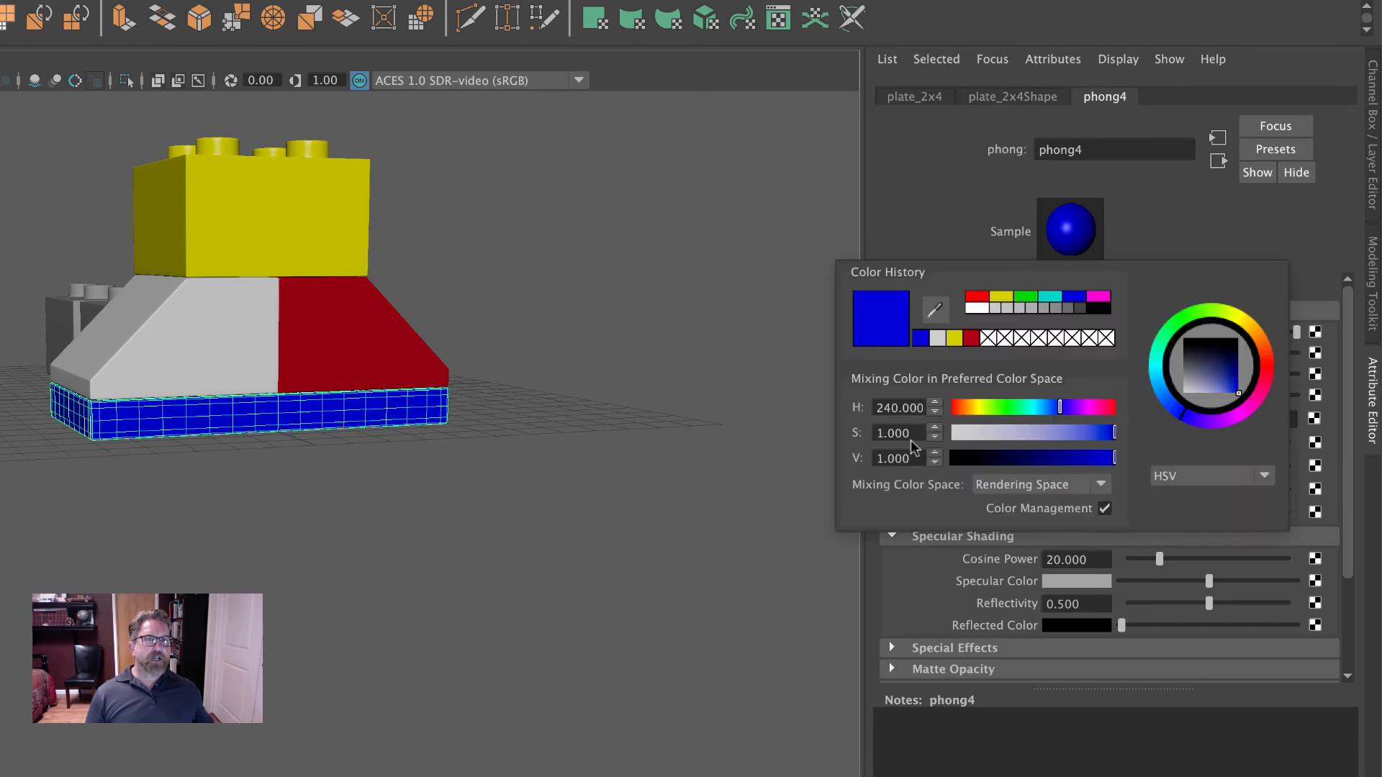
click(1099, 308)
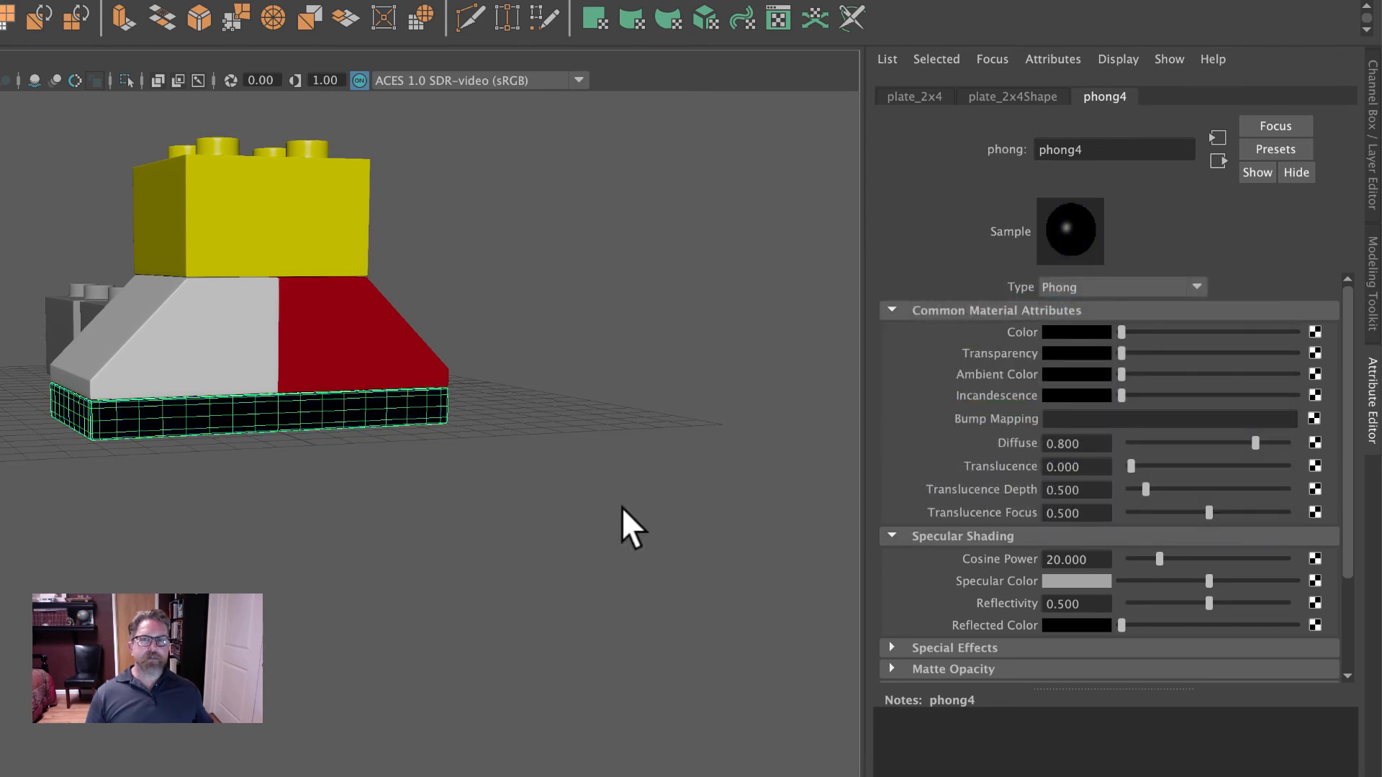
click(593, 364)
Edit the existing Phong material of the yellow 2x2 brick on top of the stack to color it blue, and deselect the brick
click(290, 180)
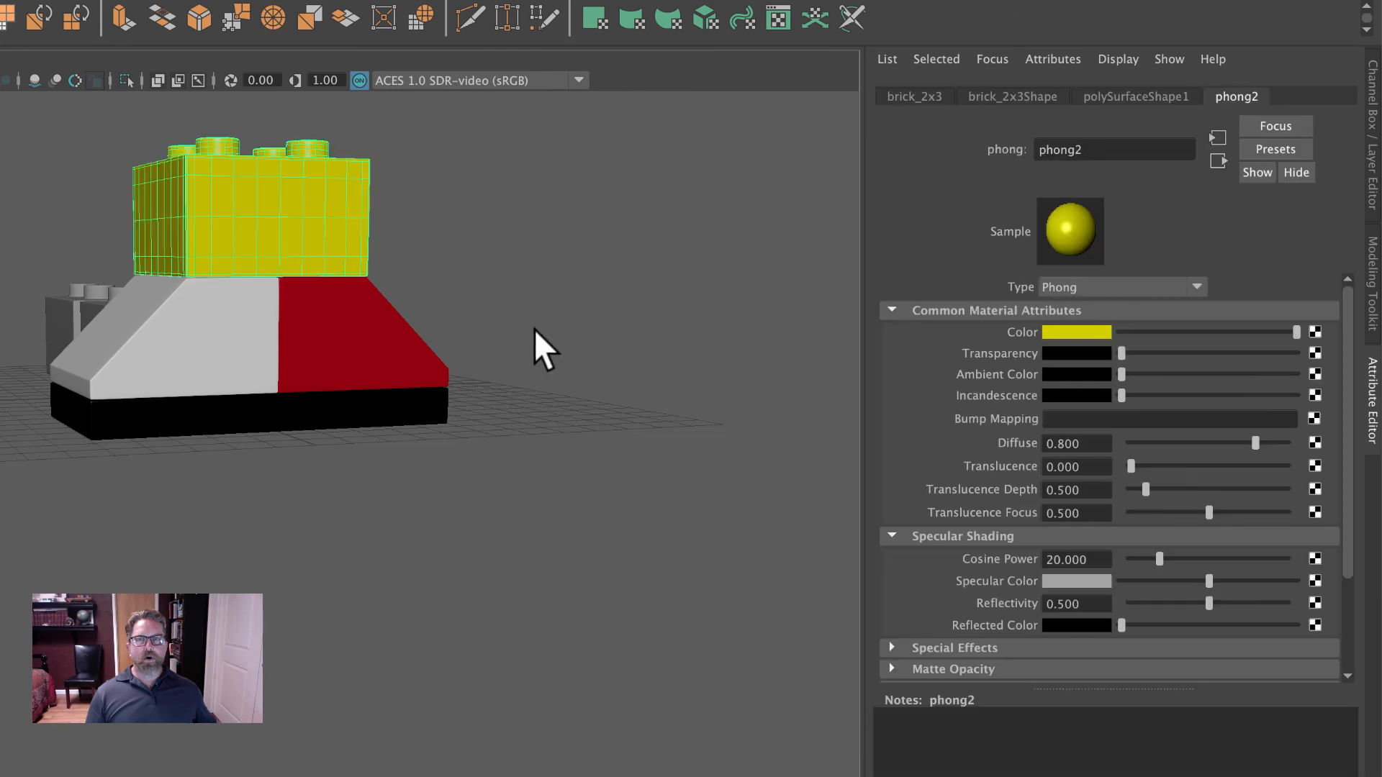
click(507, 236)
click(279, 162)
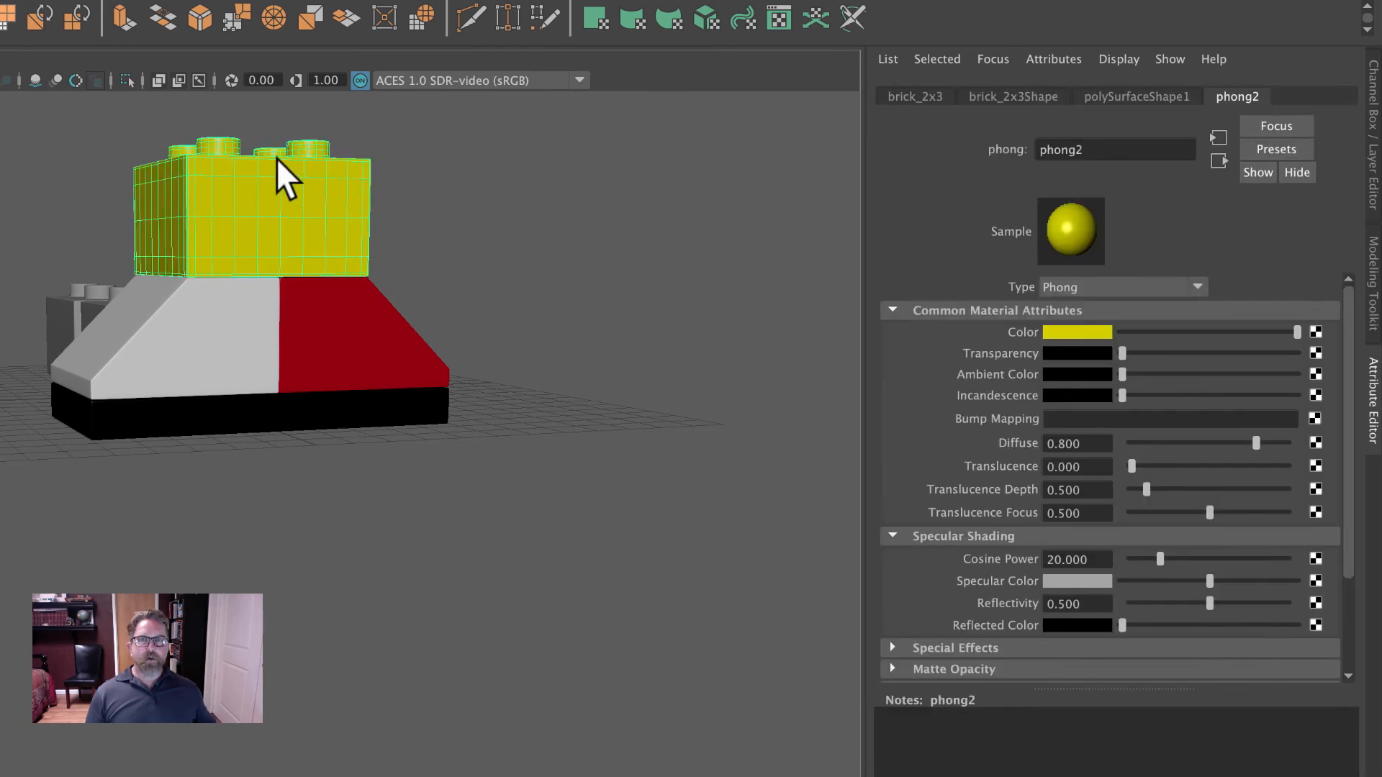
right_click(277, 159)
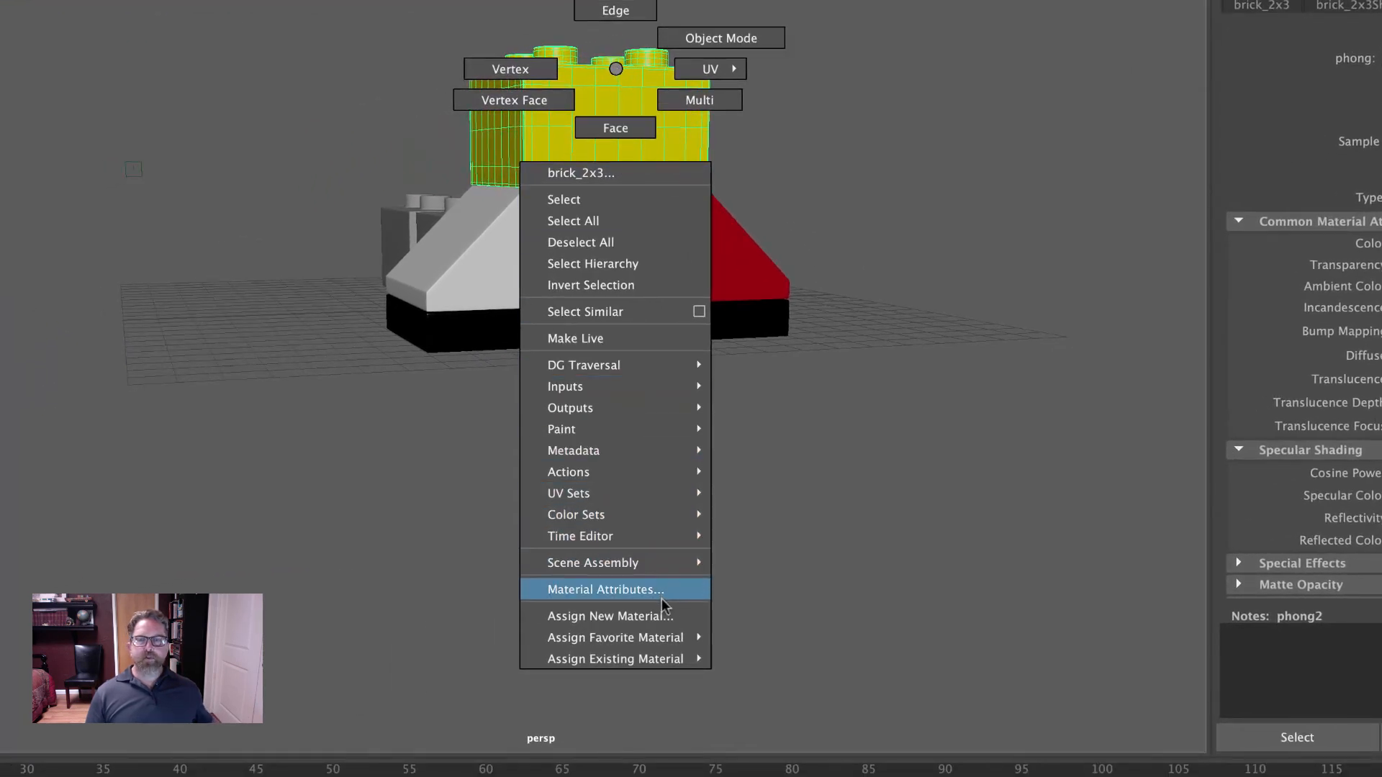
click(660, 597)
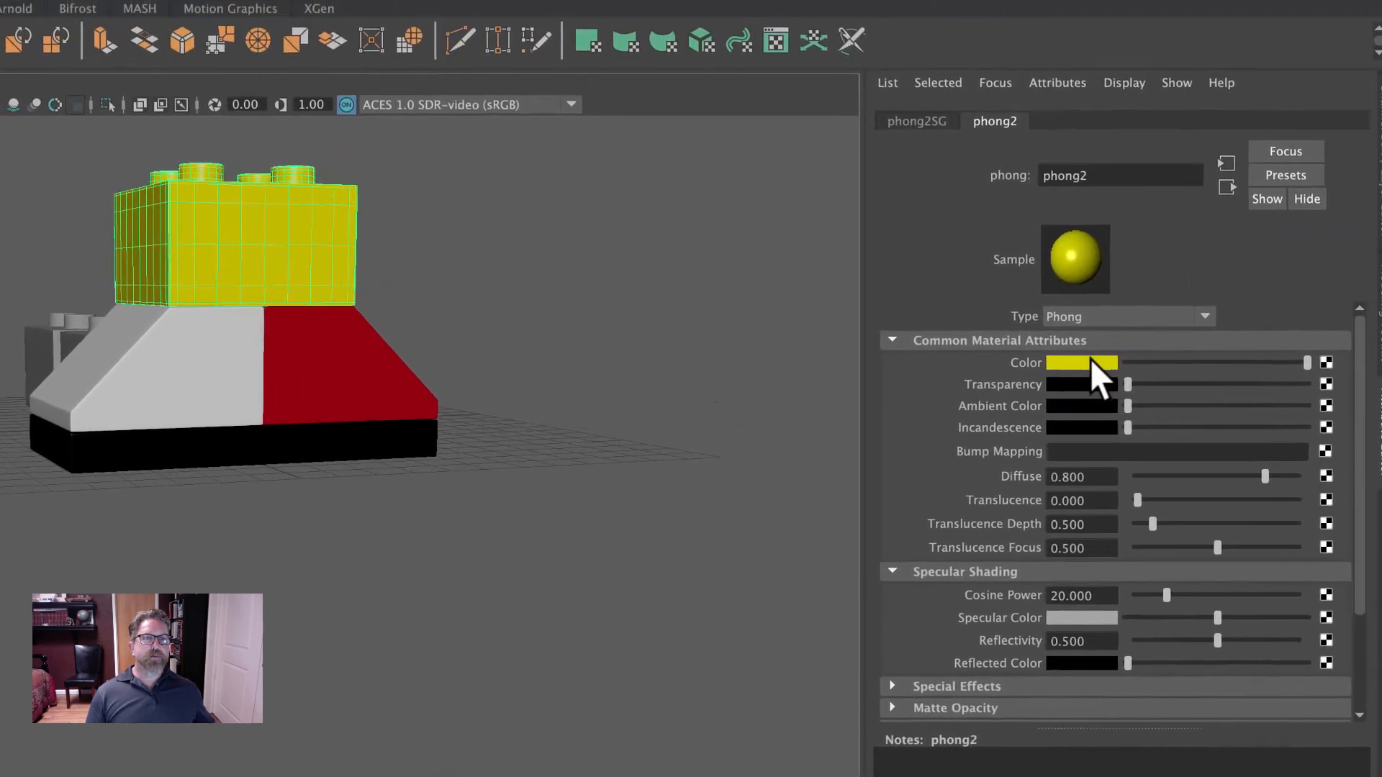
click(1092, 363)
click(964, 354)
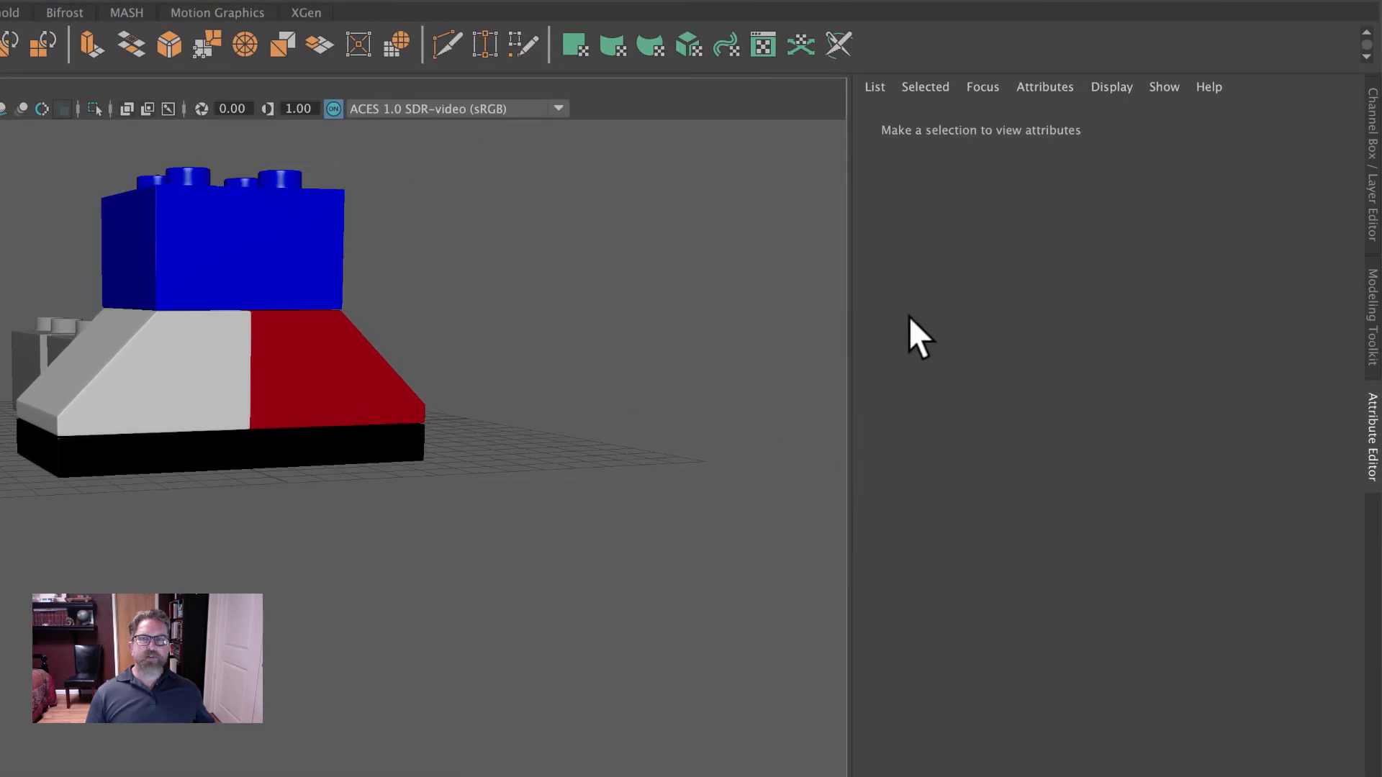
alt+drag(139, 284, 208, 281)
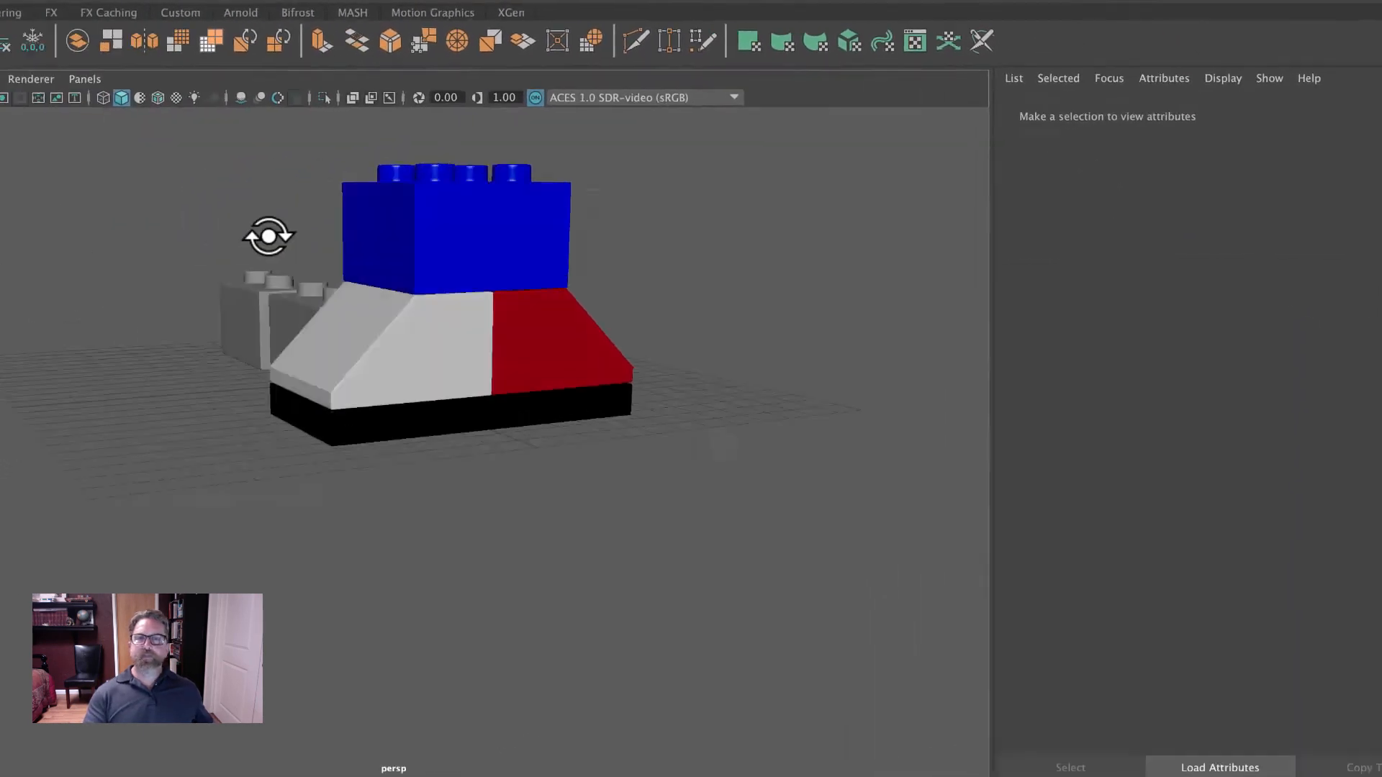
alt+drag(641, 219, 741, 213)
alt+middle_drag(740, 213, 762, 223)
alt+drag(762, 223, 765, 309)
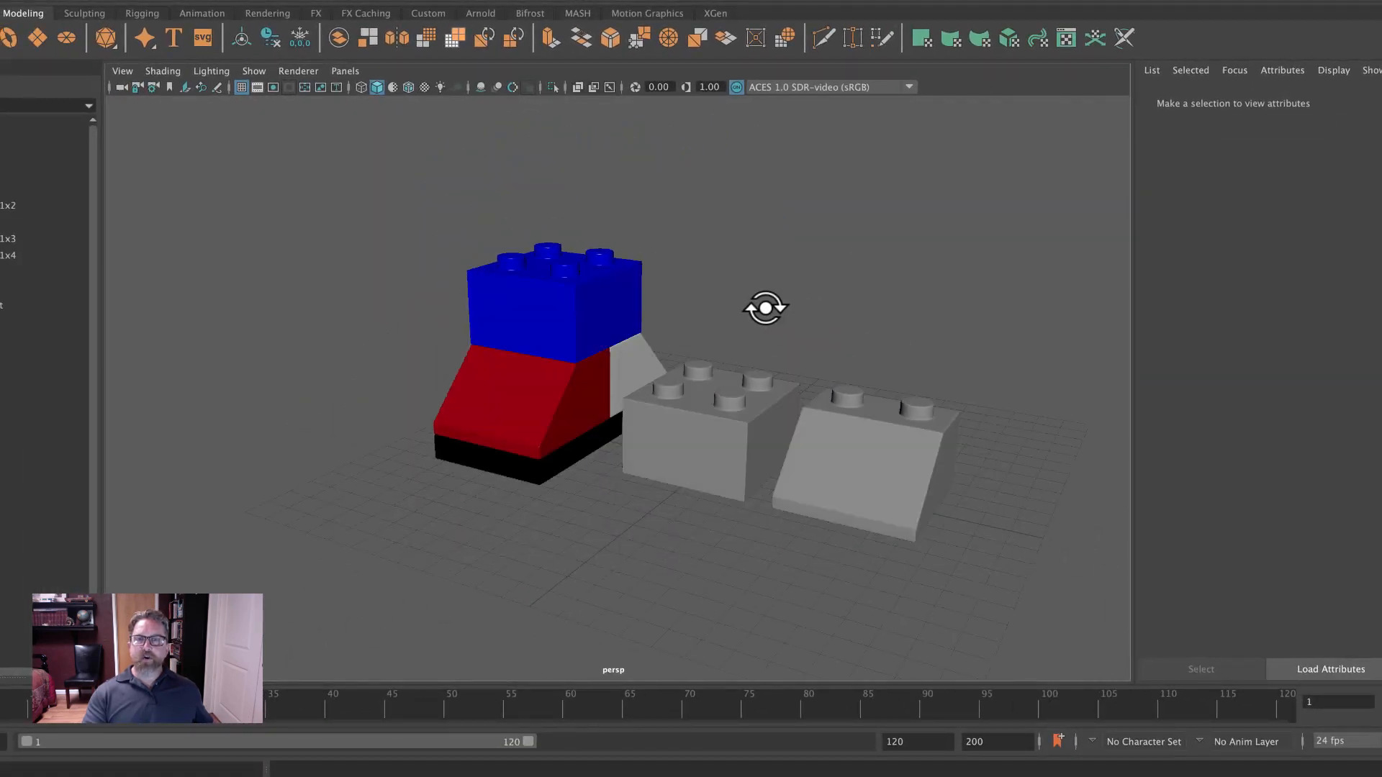